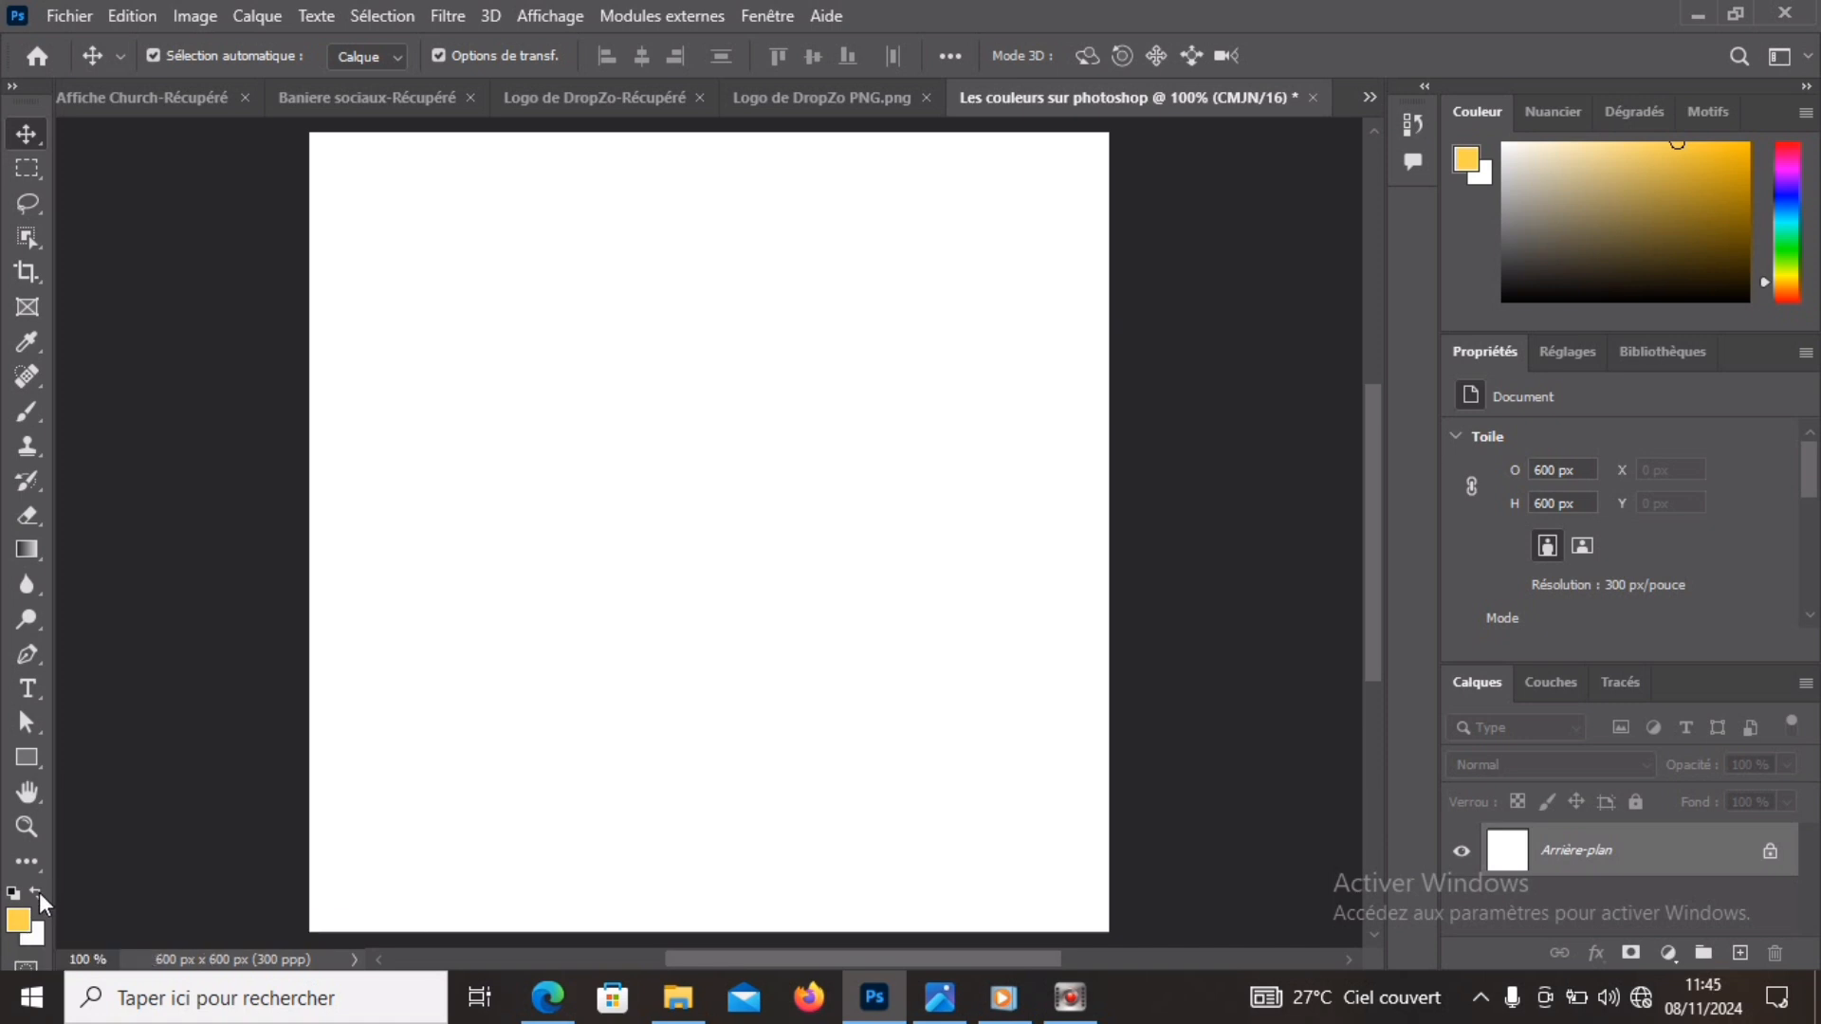
Swap the foreground and background colours back and forth, ending with yellow as the foreground colour.
{"action": "left_click", "coordinate": [38, 891]}
{"action": "left_click", "coordinate": [38, 891]}
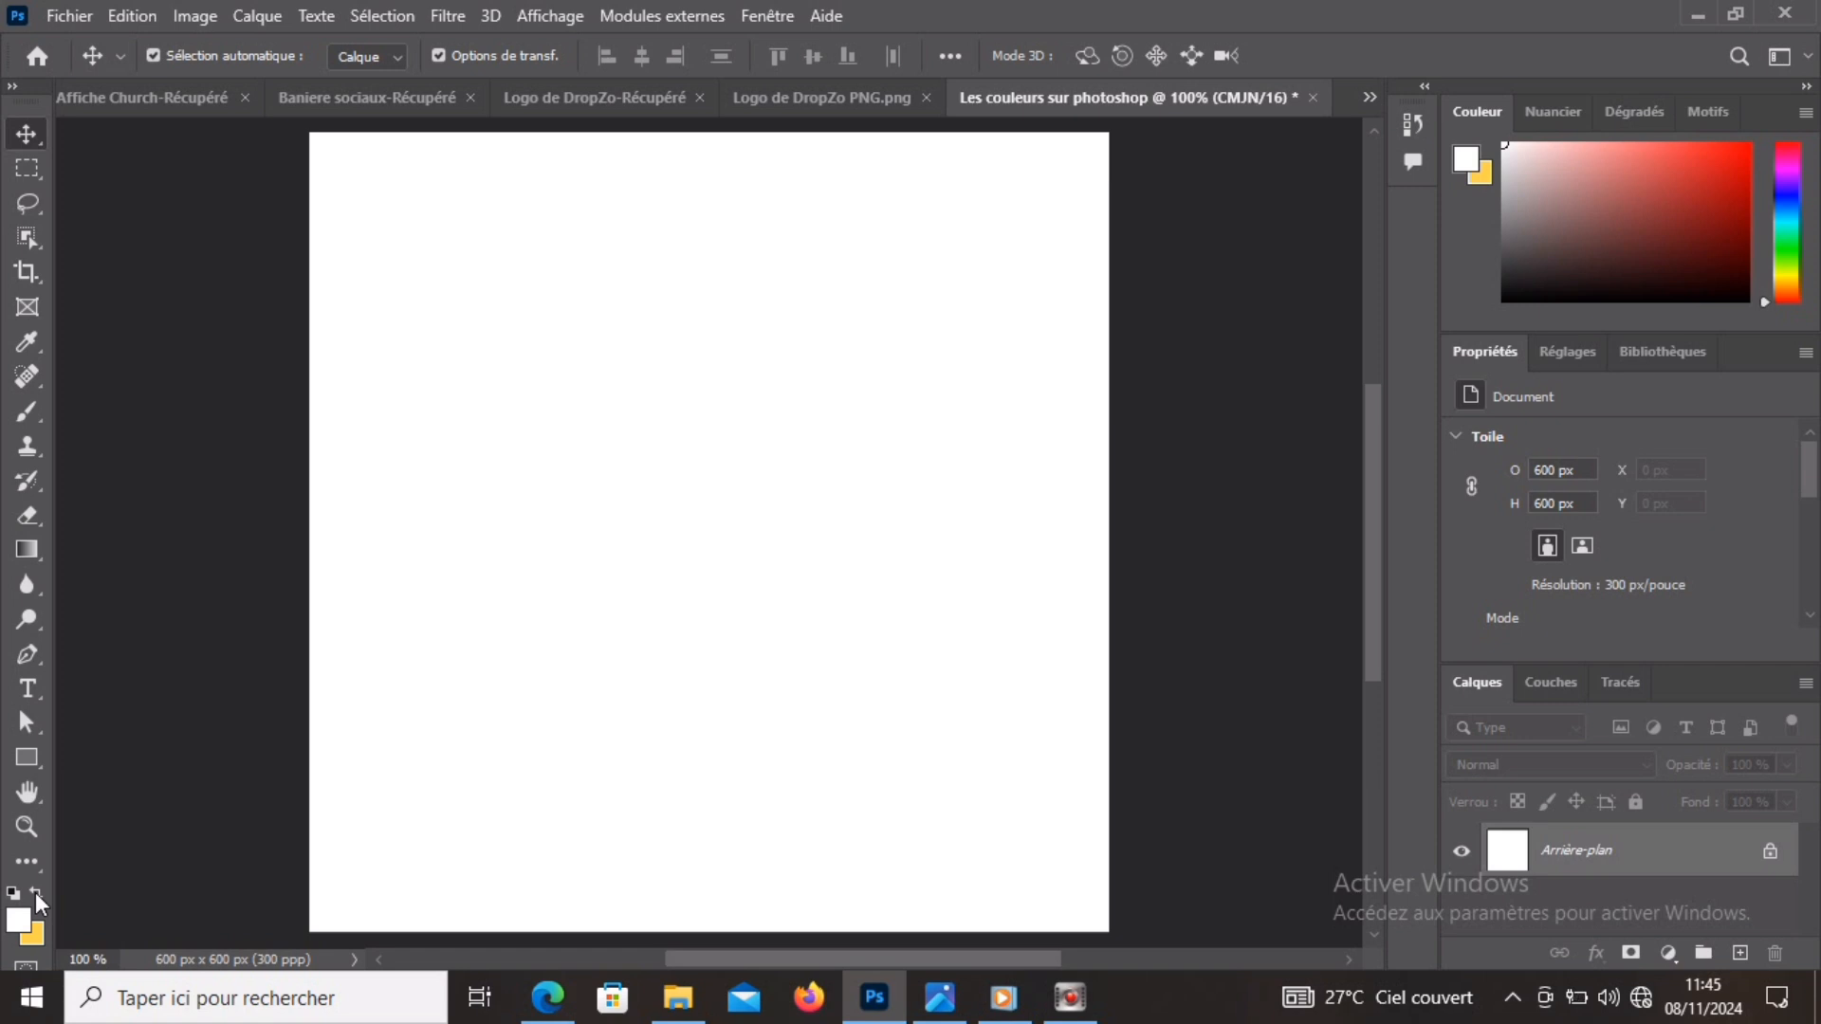
{"action": "left_click", "coordinate": [36, 891]}
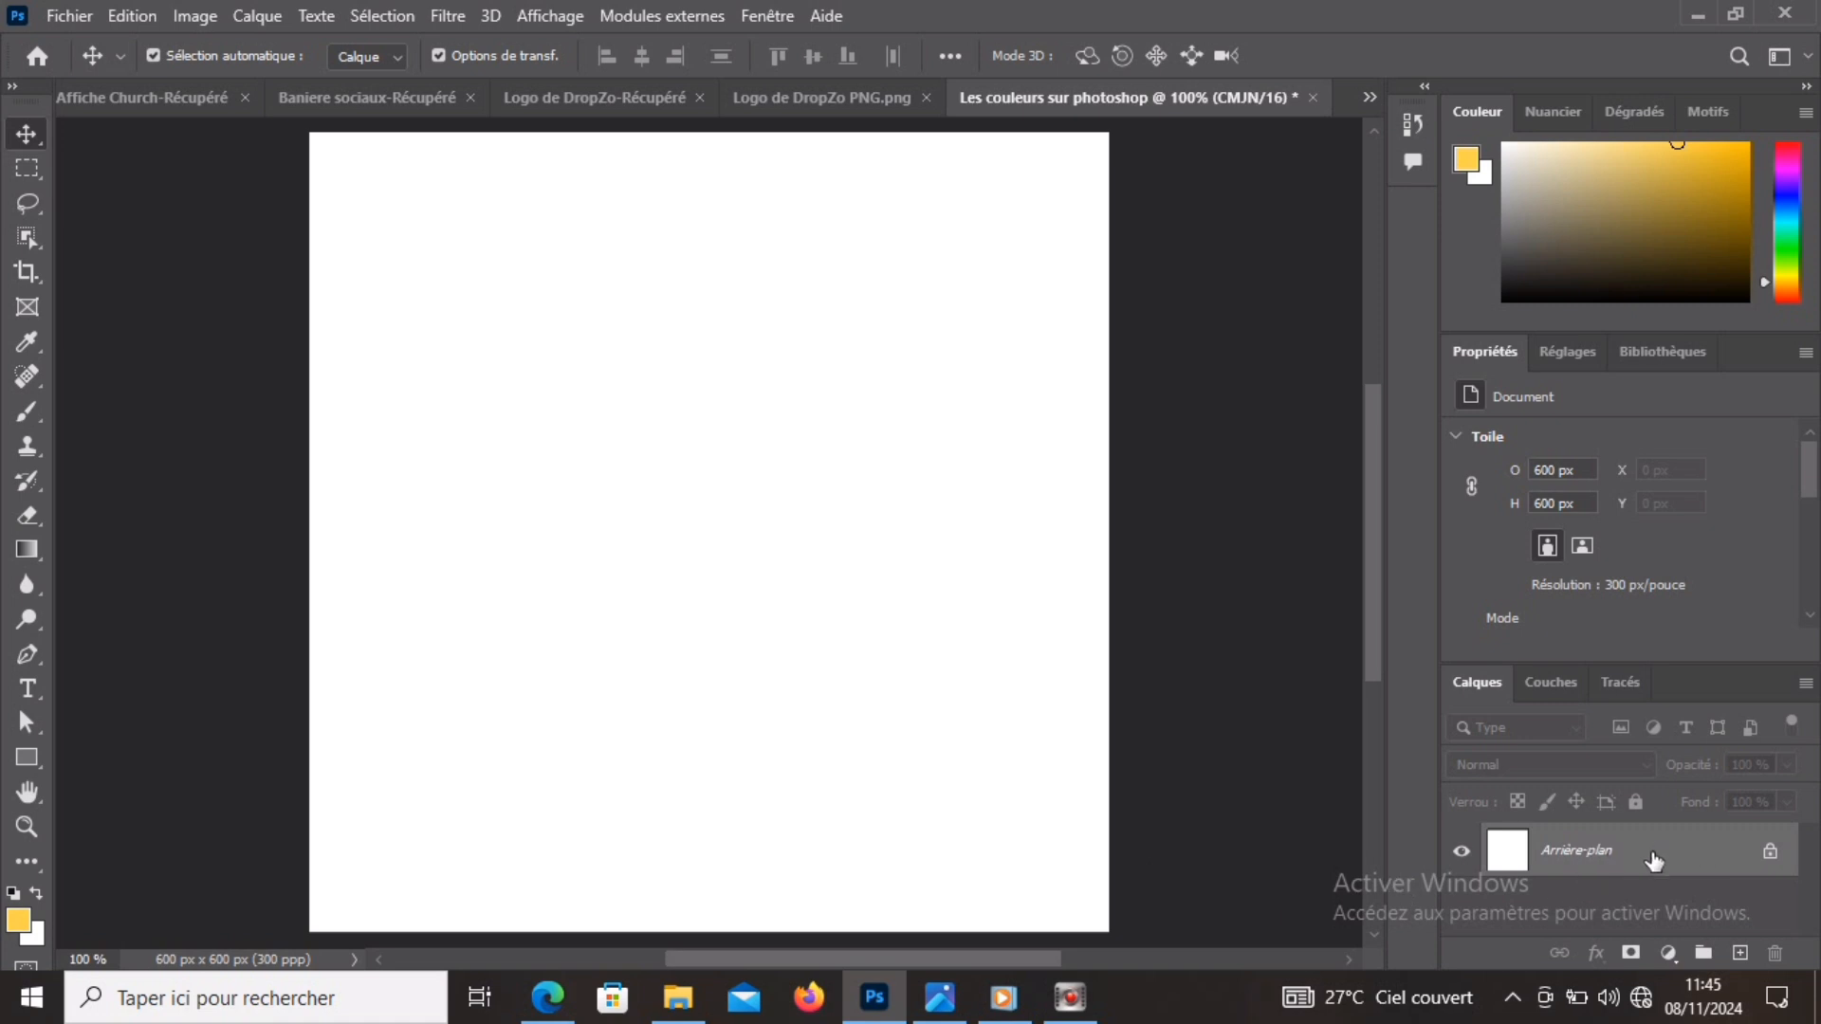
Unlock the Arrière-plan layer so it becomes a regular editable layer.
{"action": "left_click", "coordinate": [1771, 856]}
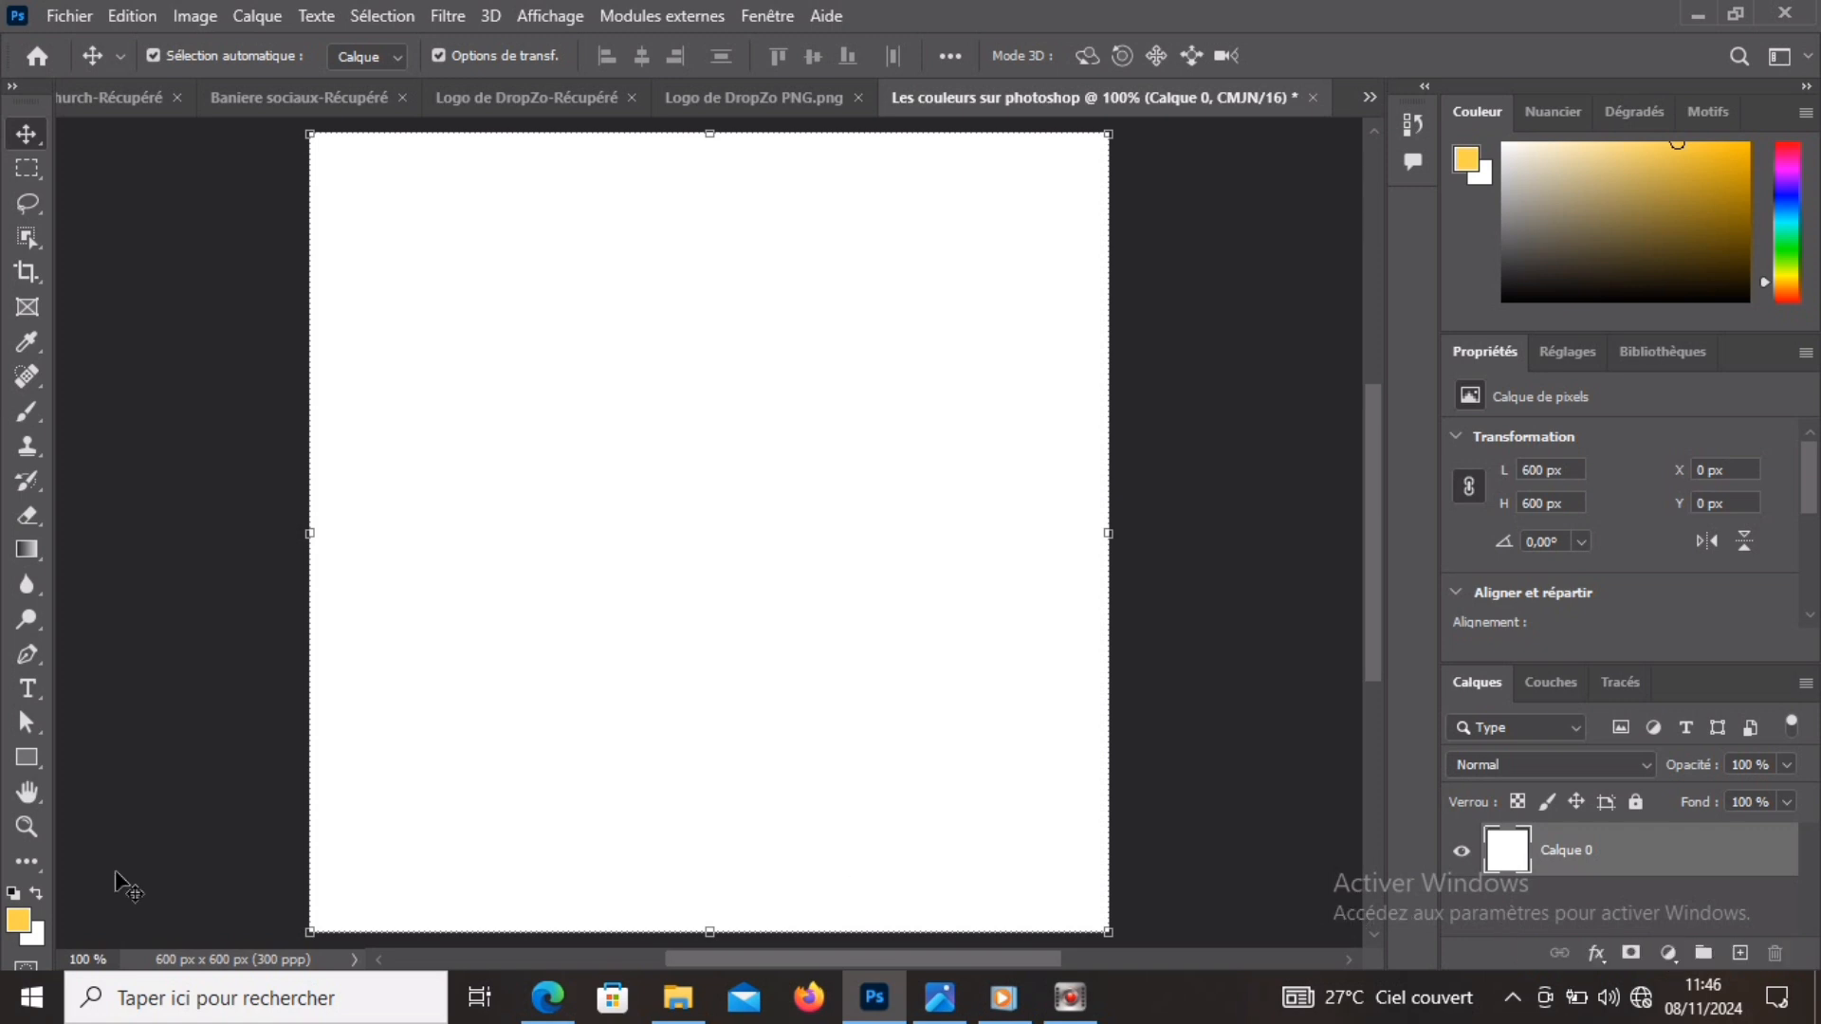
Add a solid-colour fill layer above Calque 0 and preview light beige e2ded2 and a darker grey-brown shade.
{"action": "left_click", "coordinate": [1669, 952]}
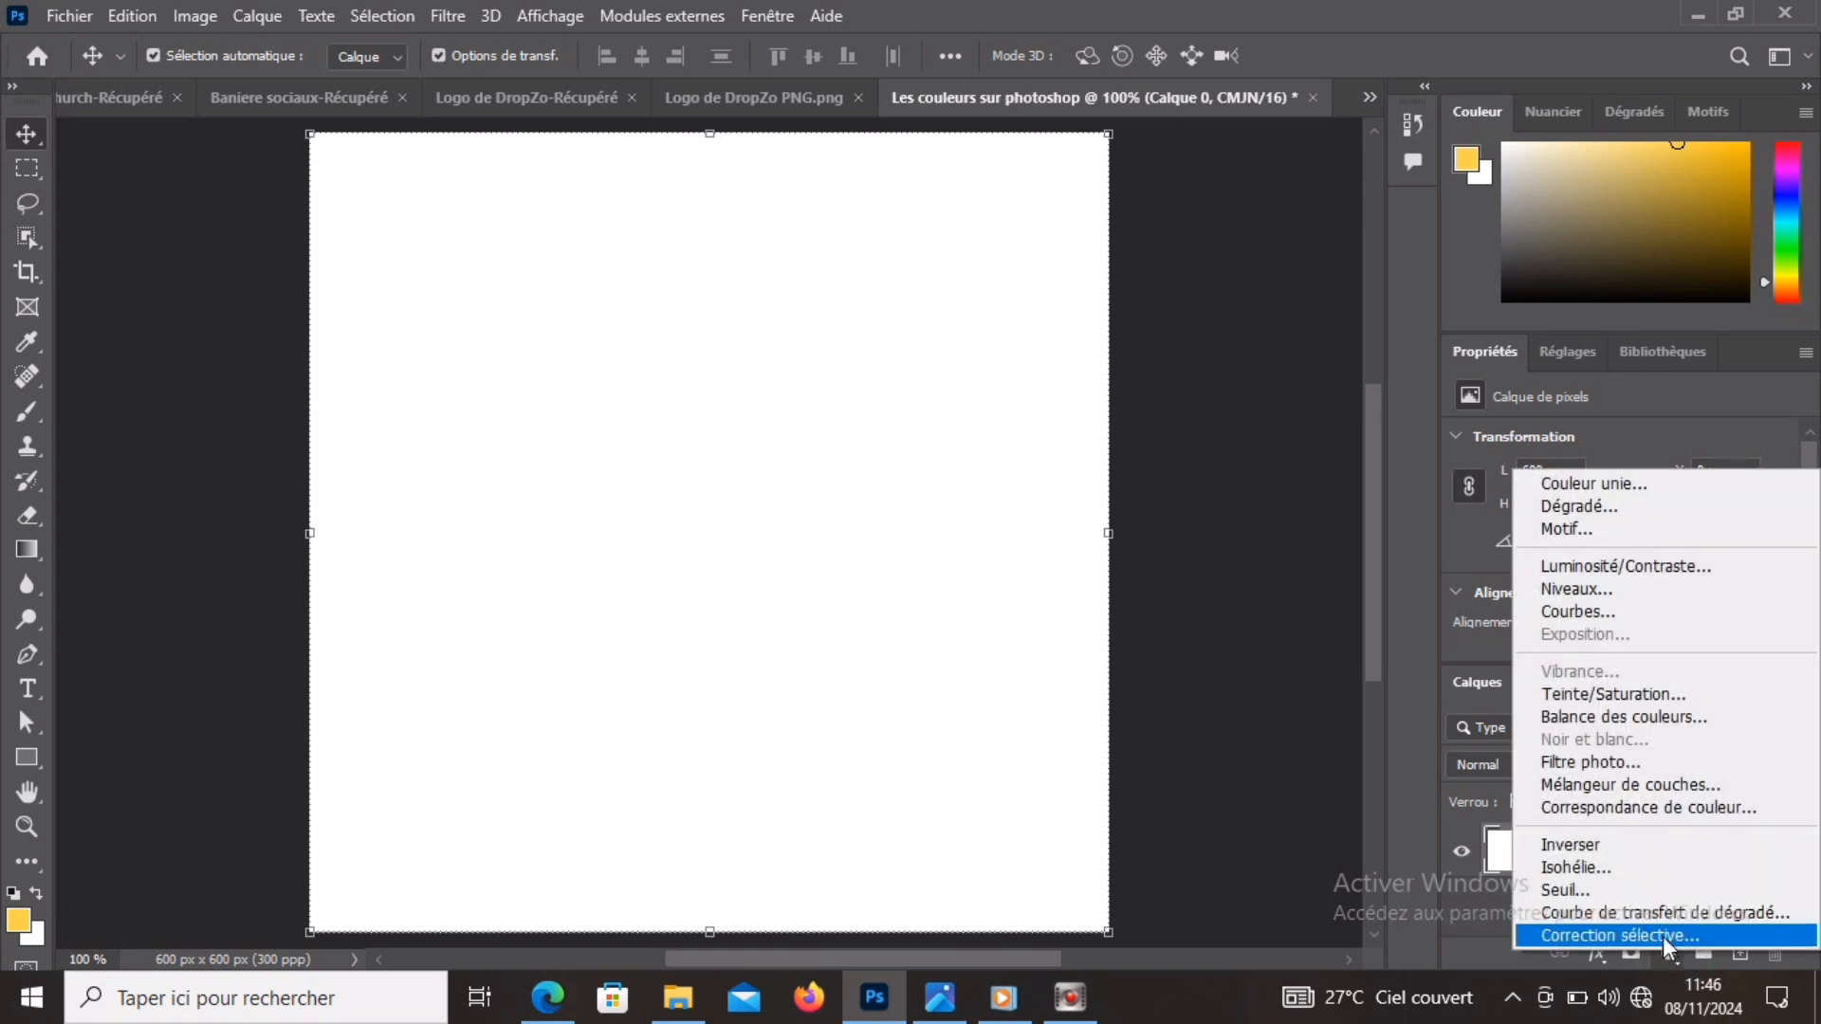
{"action": "left_click", "coordinate": [1585, 481]}
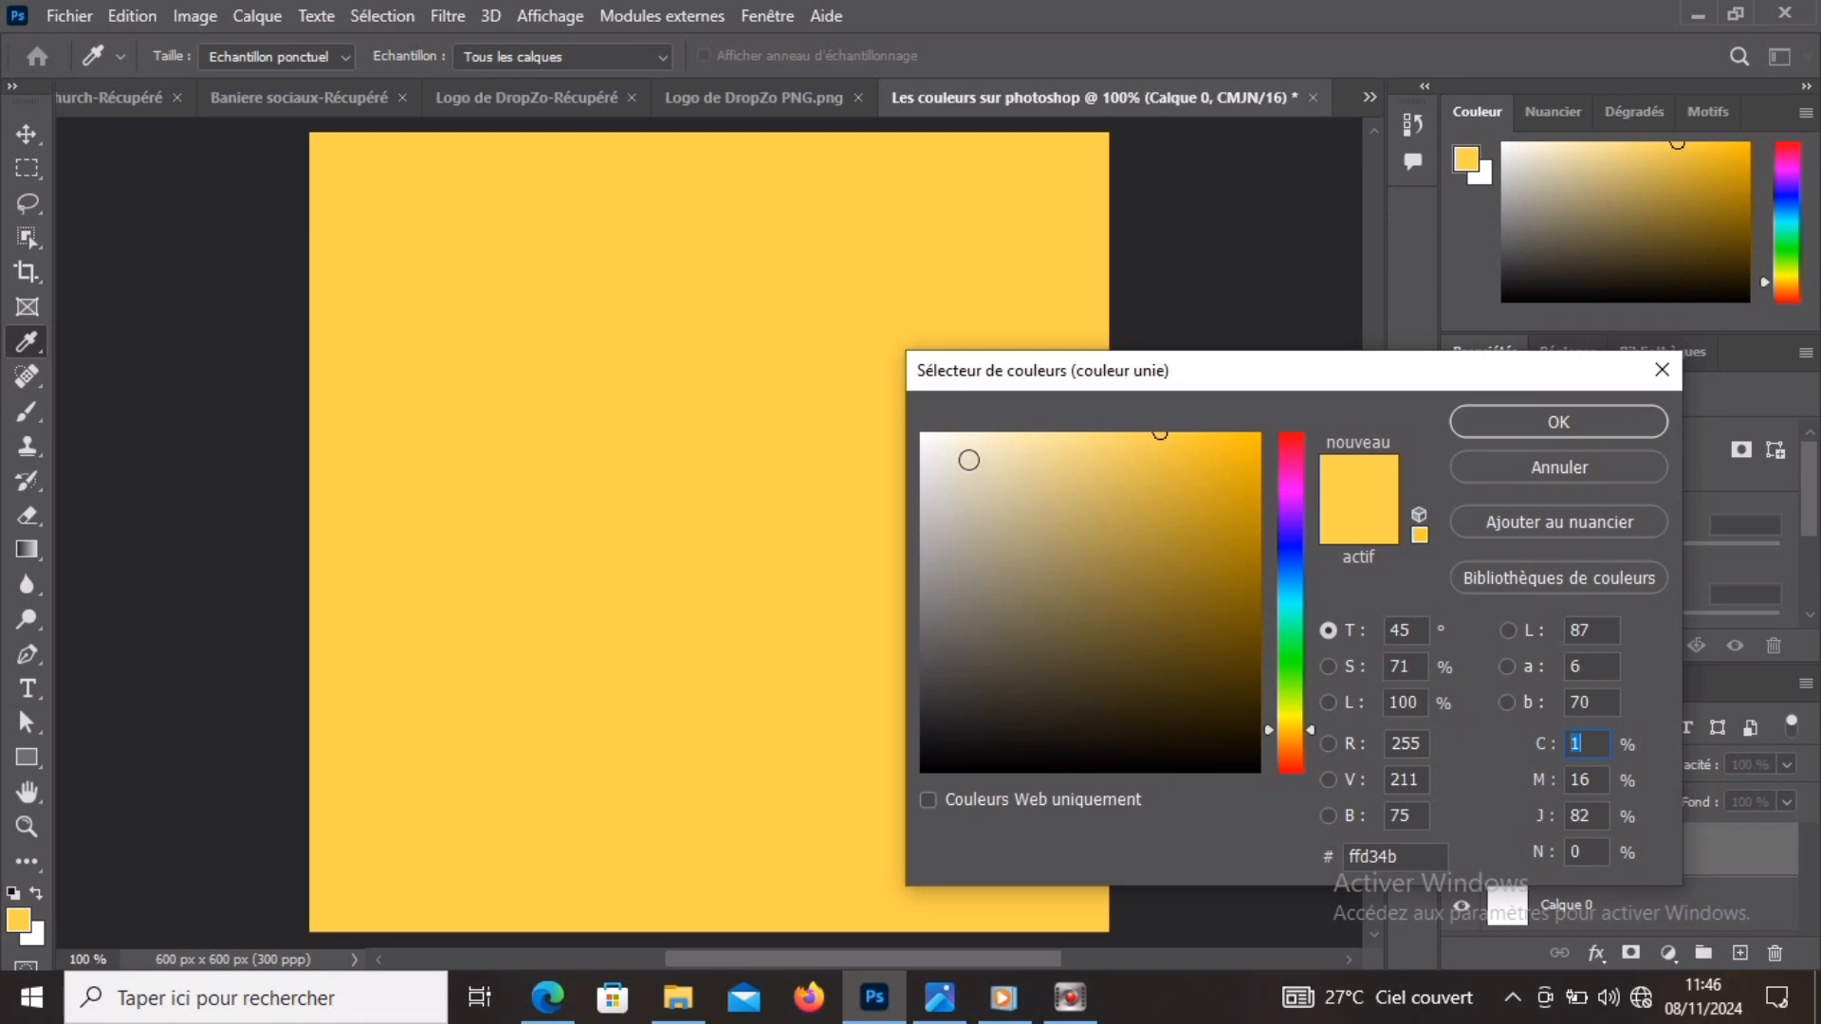
{"action": "left_click", "coordinate": [965, 461]}
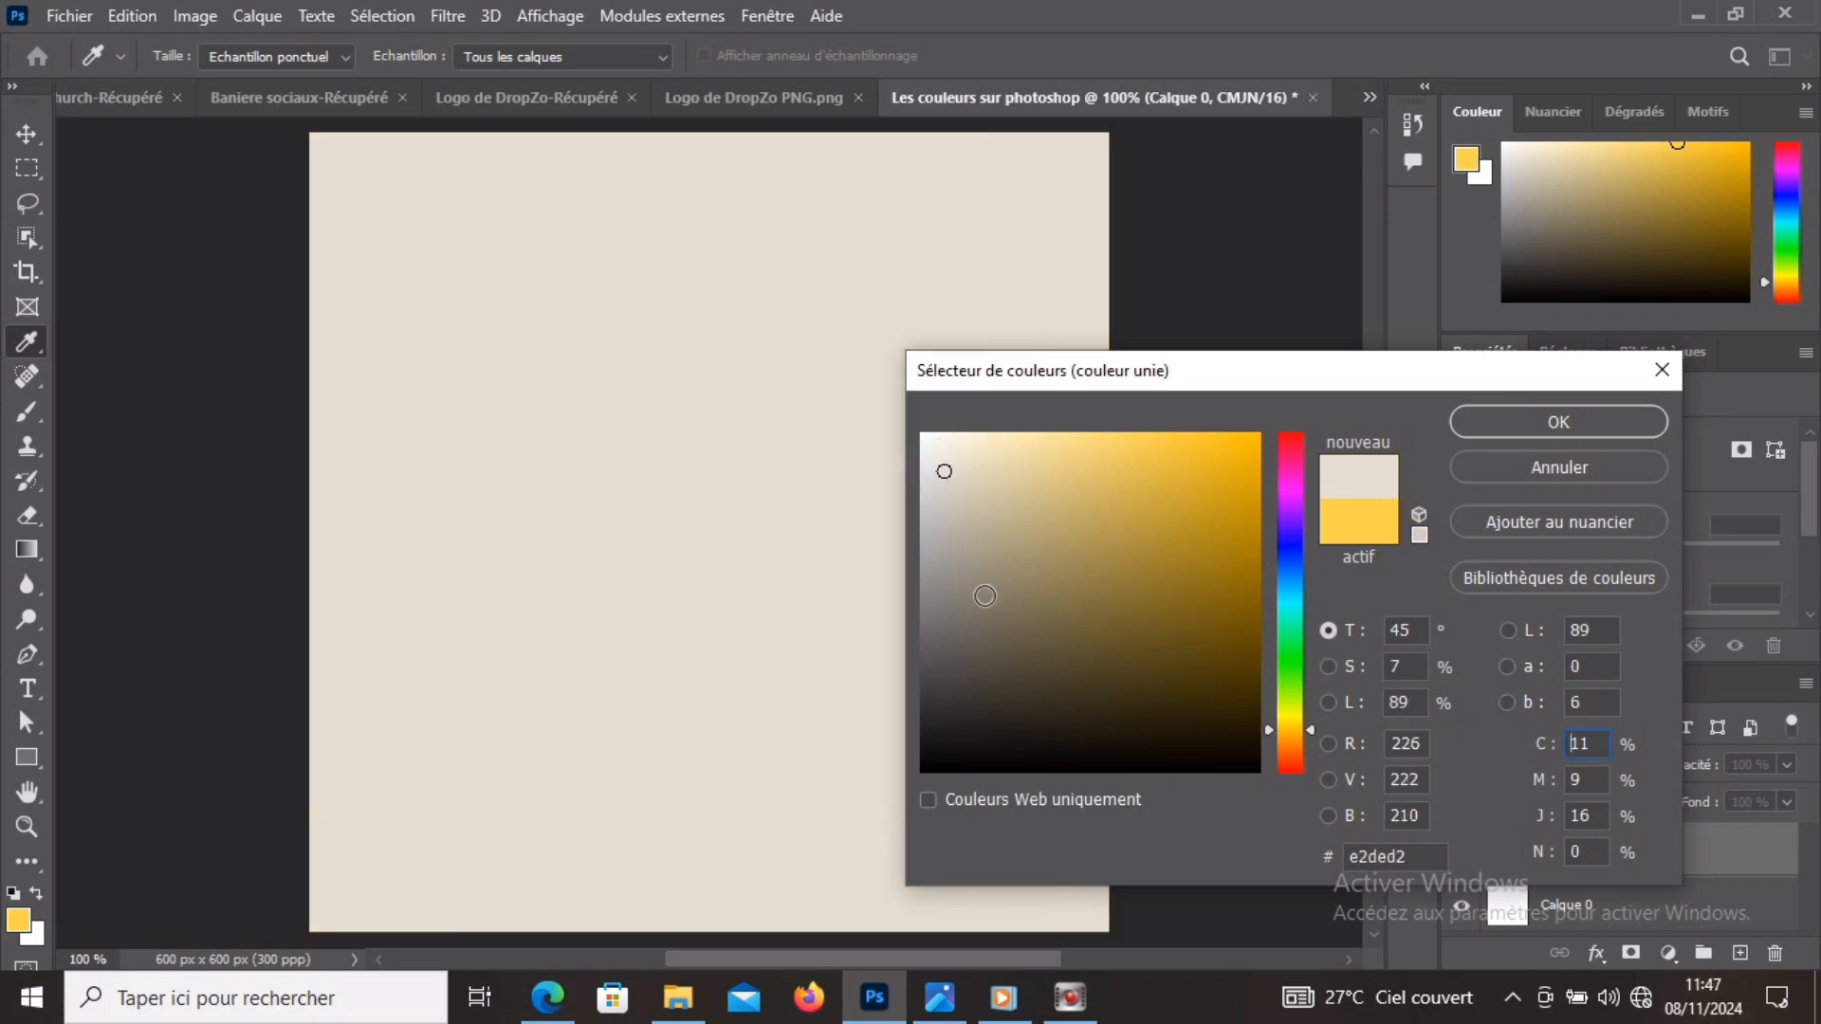
{"action": "left_click", "coordinate": [987, 603]}
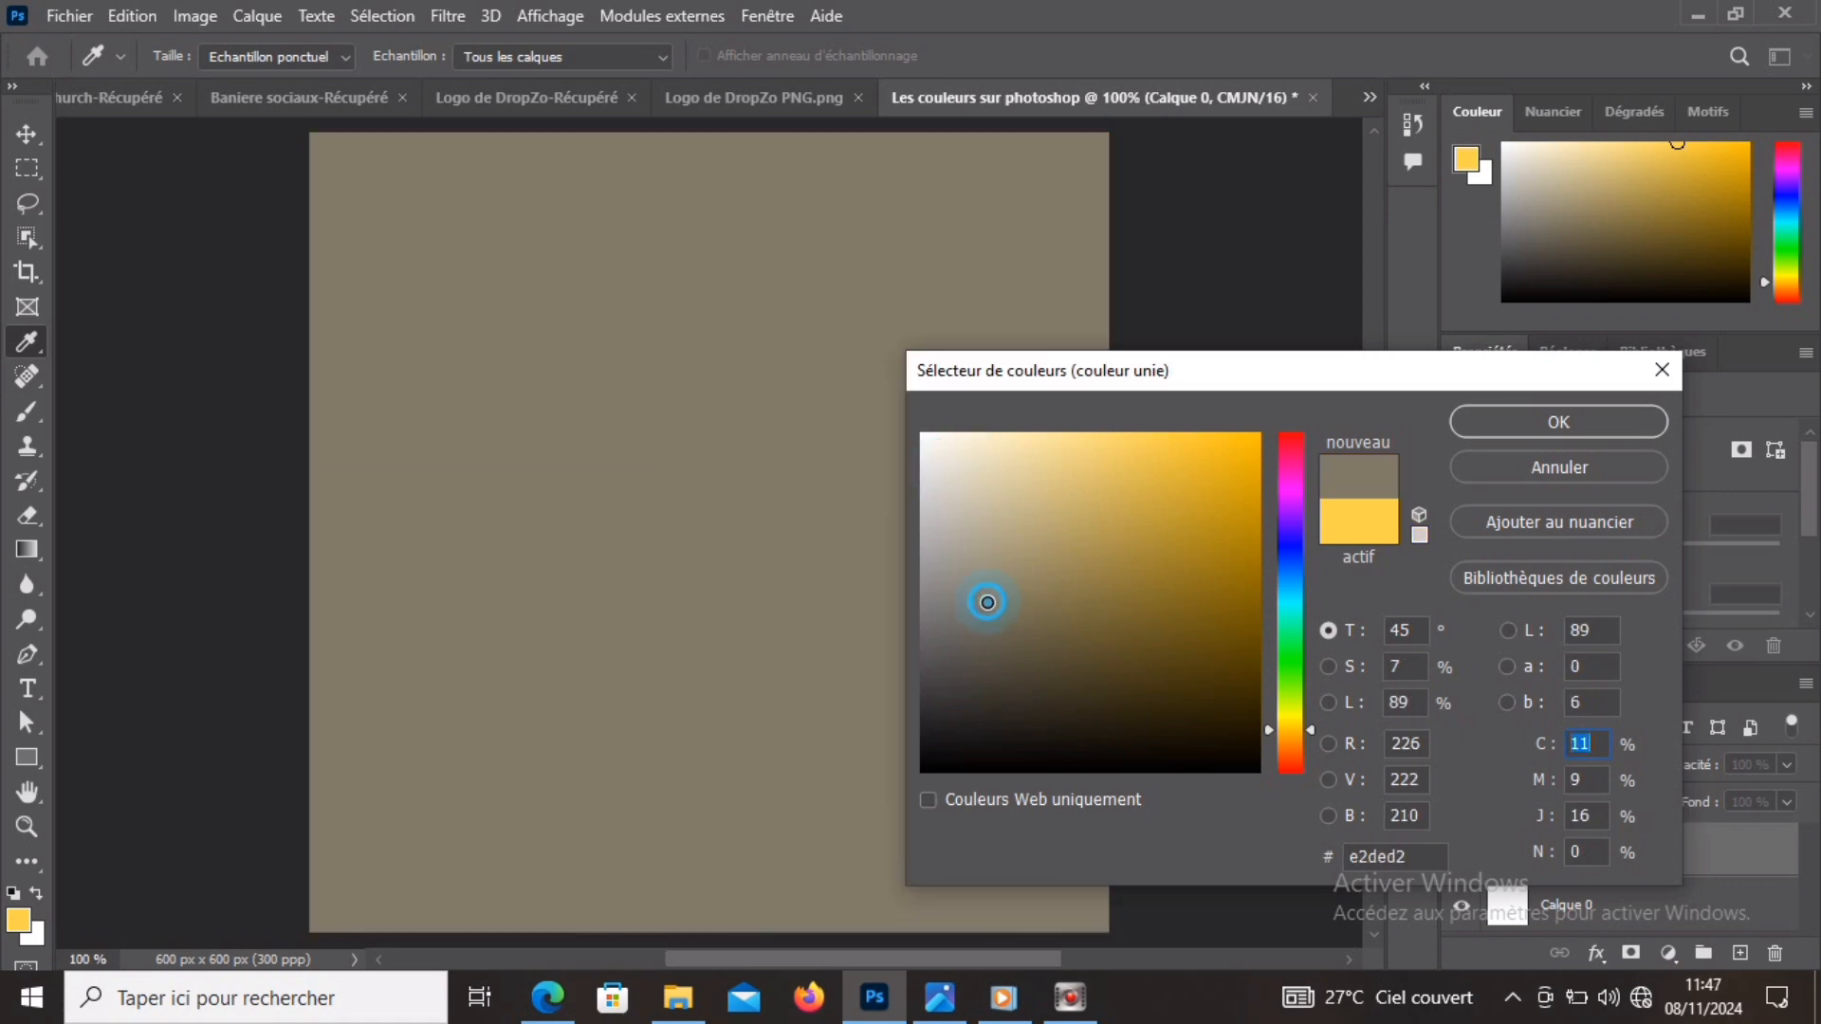
Change the fill's hue to blue at 239° and try the dark shades 040540 and 04051e.
{"action": "left_click", "coordinate": [1286, 546]}
{"action": "mouse_move", "coordinate": [1223, 540]}
{"action": "left_mouse_down"}
{"action": "mouse_move", "coordinate": [1231, 476]}
{"action": "mouse_move", "coordinate": [1239, 692]}
{"action": "mouse_move", "coordinate": [1220, 642]}
{"action": "mouse_move", "coordinate": [1234, 617]}
{"action": "mouse_move", "coordinate": [1246, 649]}
{"action": "mouse_move", "coordinate": [1246, 619]}
{"action": "left_mouse_up"}
{"action": "left_click", "coordinate": [1238, 688]}
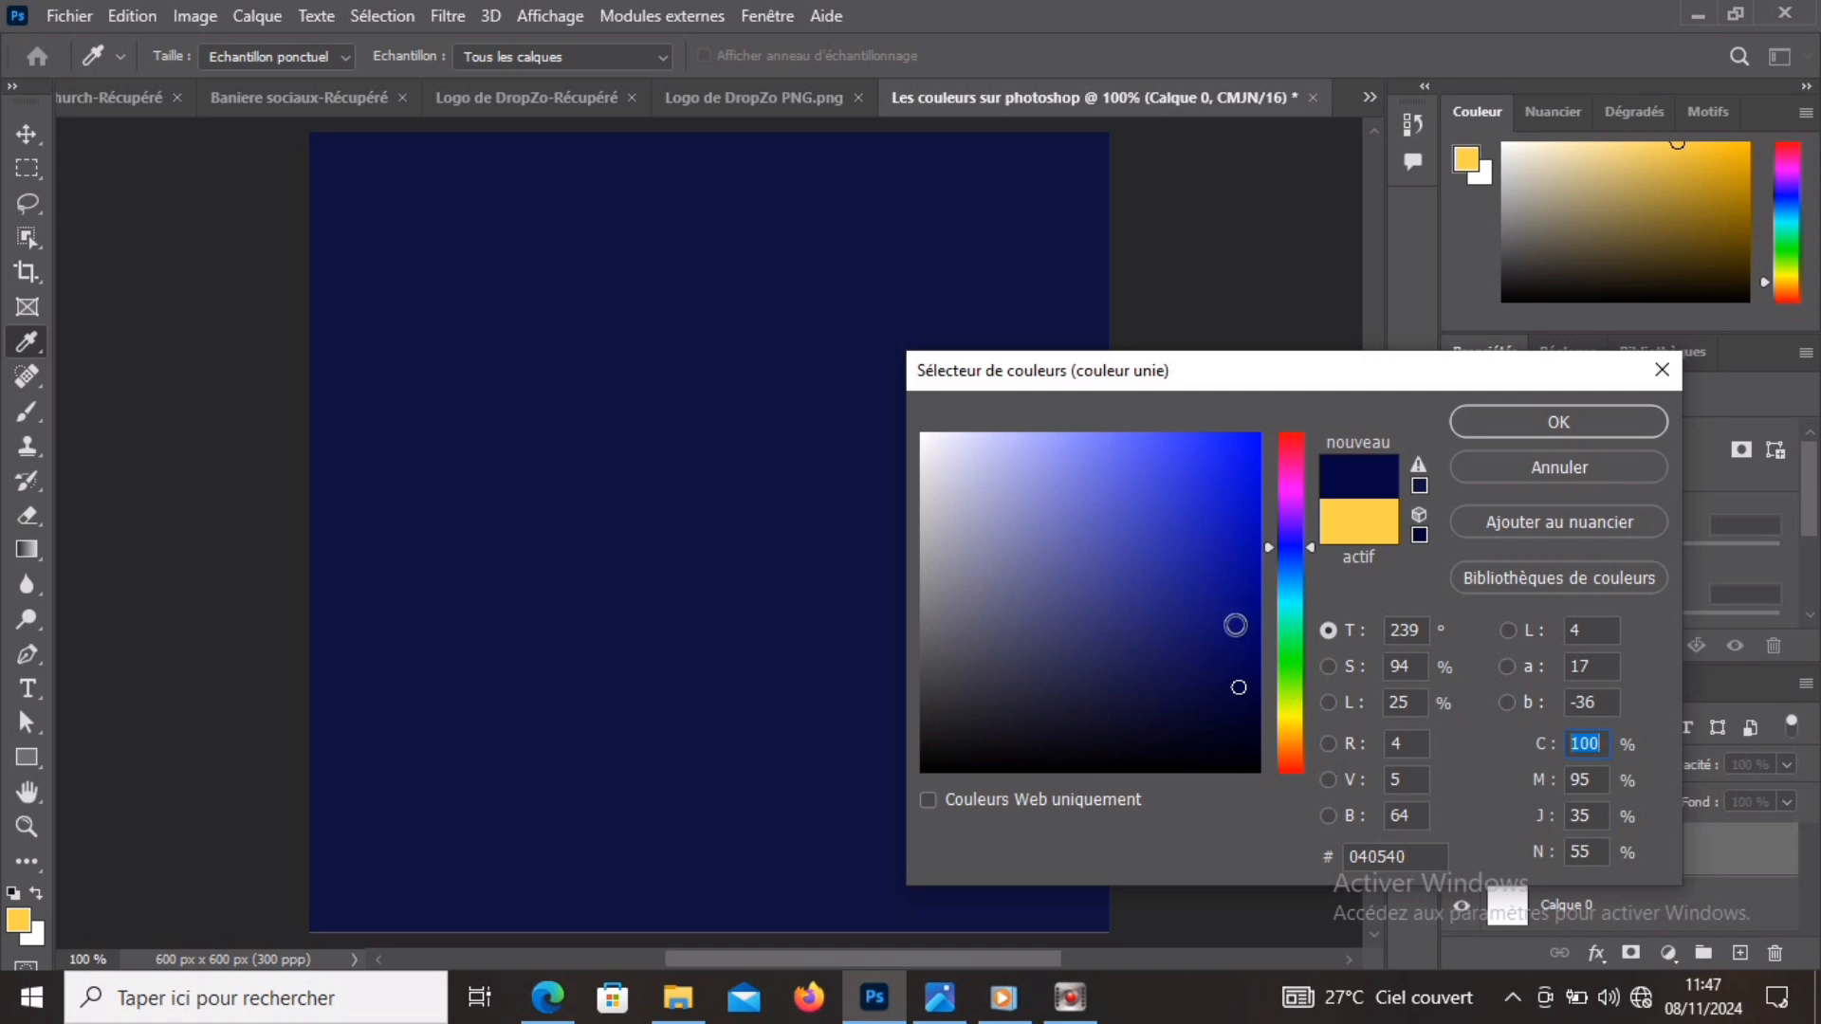
{"action": "left_click", "coordinate": [1210, 732]}
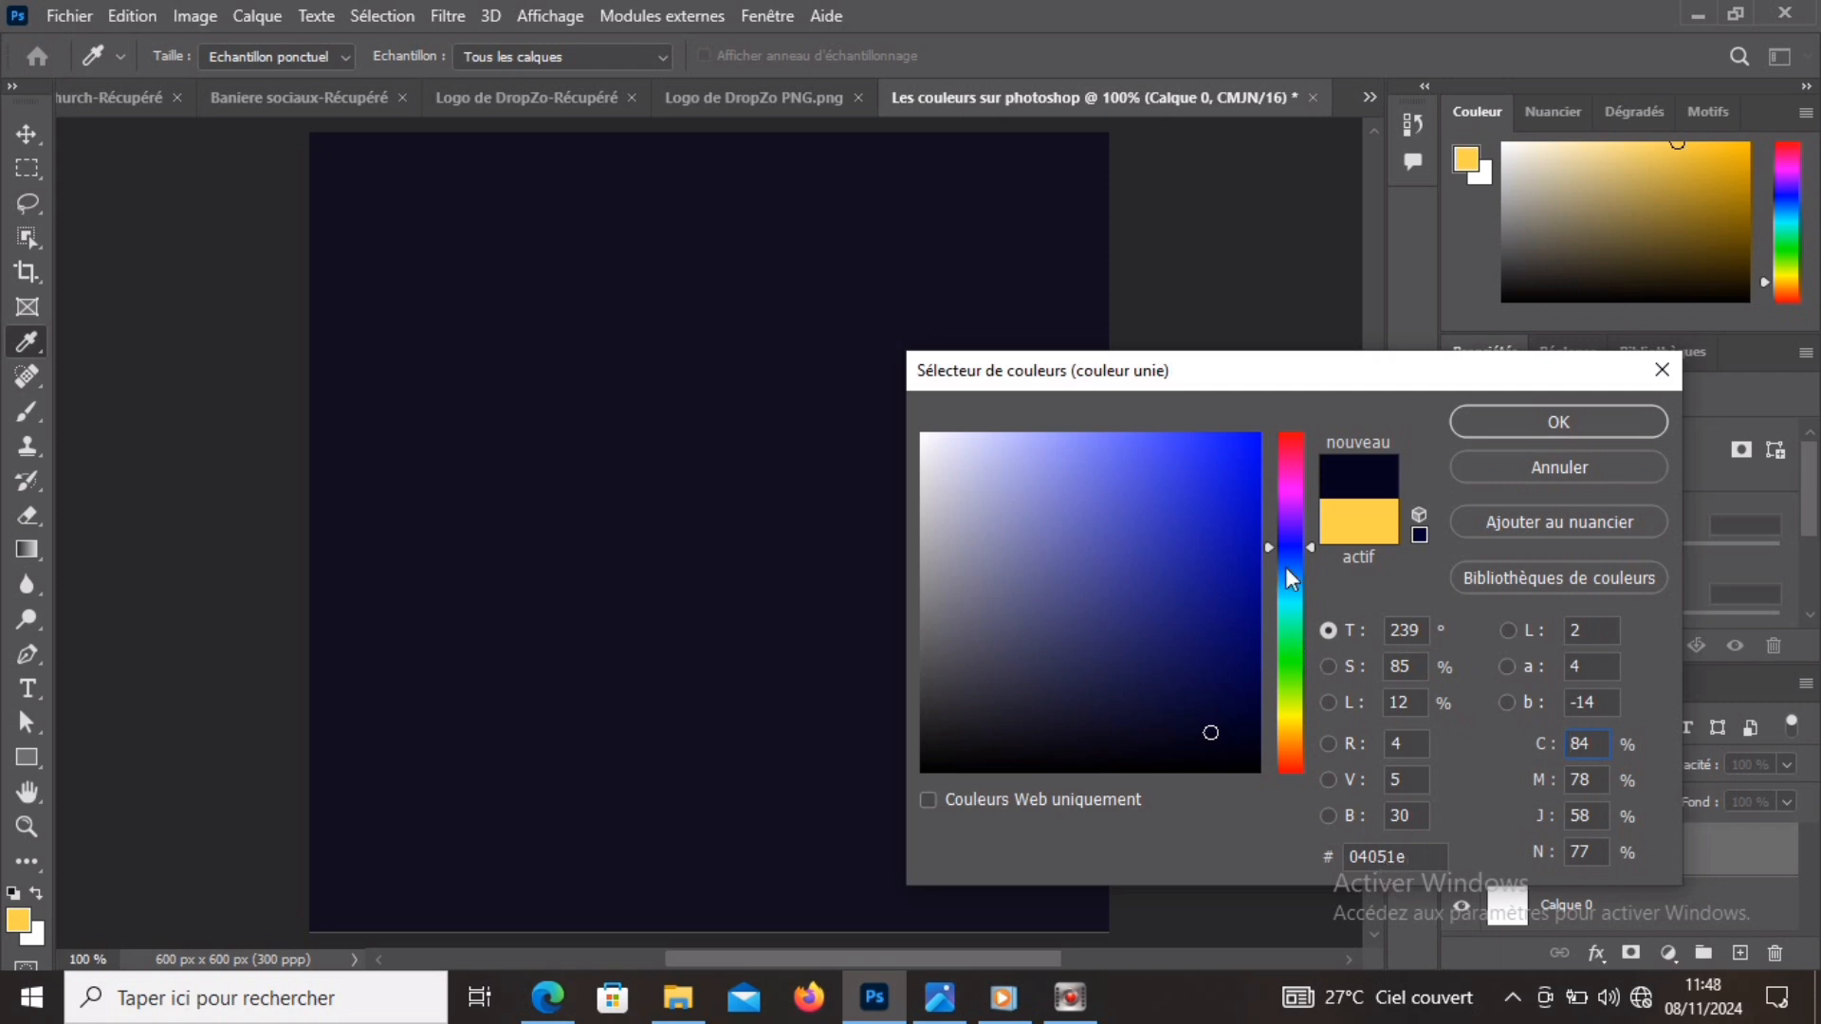
Try light and dark blue shades for the fill, including a7a9dd, 090a38 and 282846.
{"action": "left_click", "coordinate": [1004, 478]}
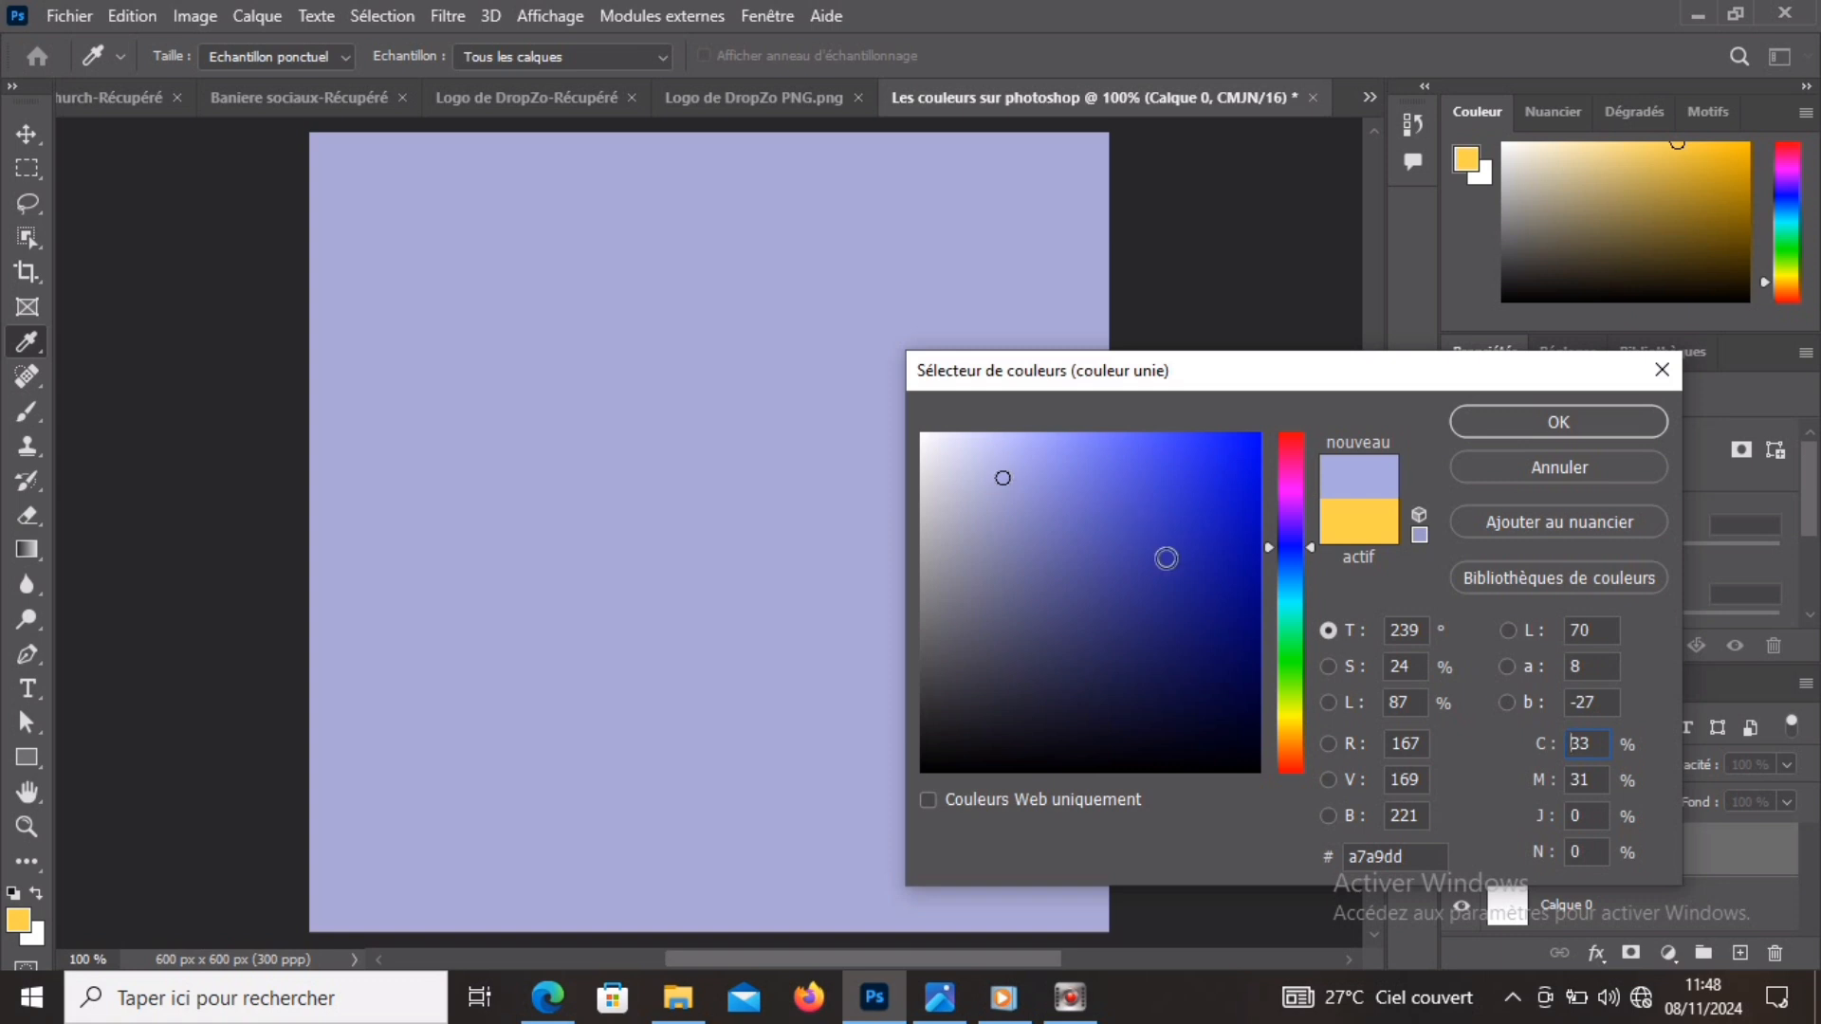
{"action": "left_click", "coordinate": [1167, 558]}
{"action": "left_click", "coordinate": [1204, 698]}
{"action": "left_click", "coordinate": [1143, 715]}
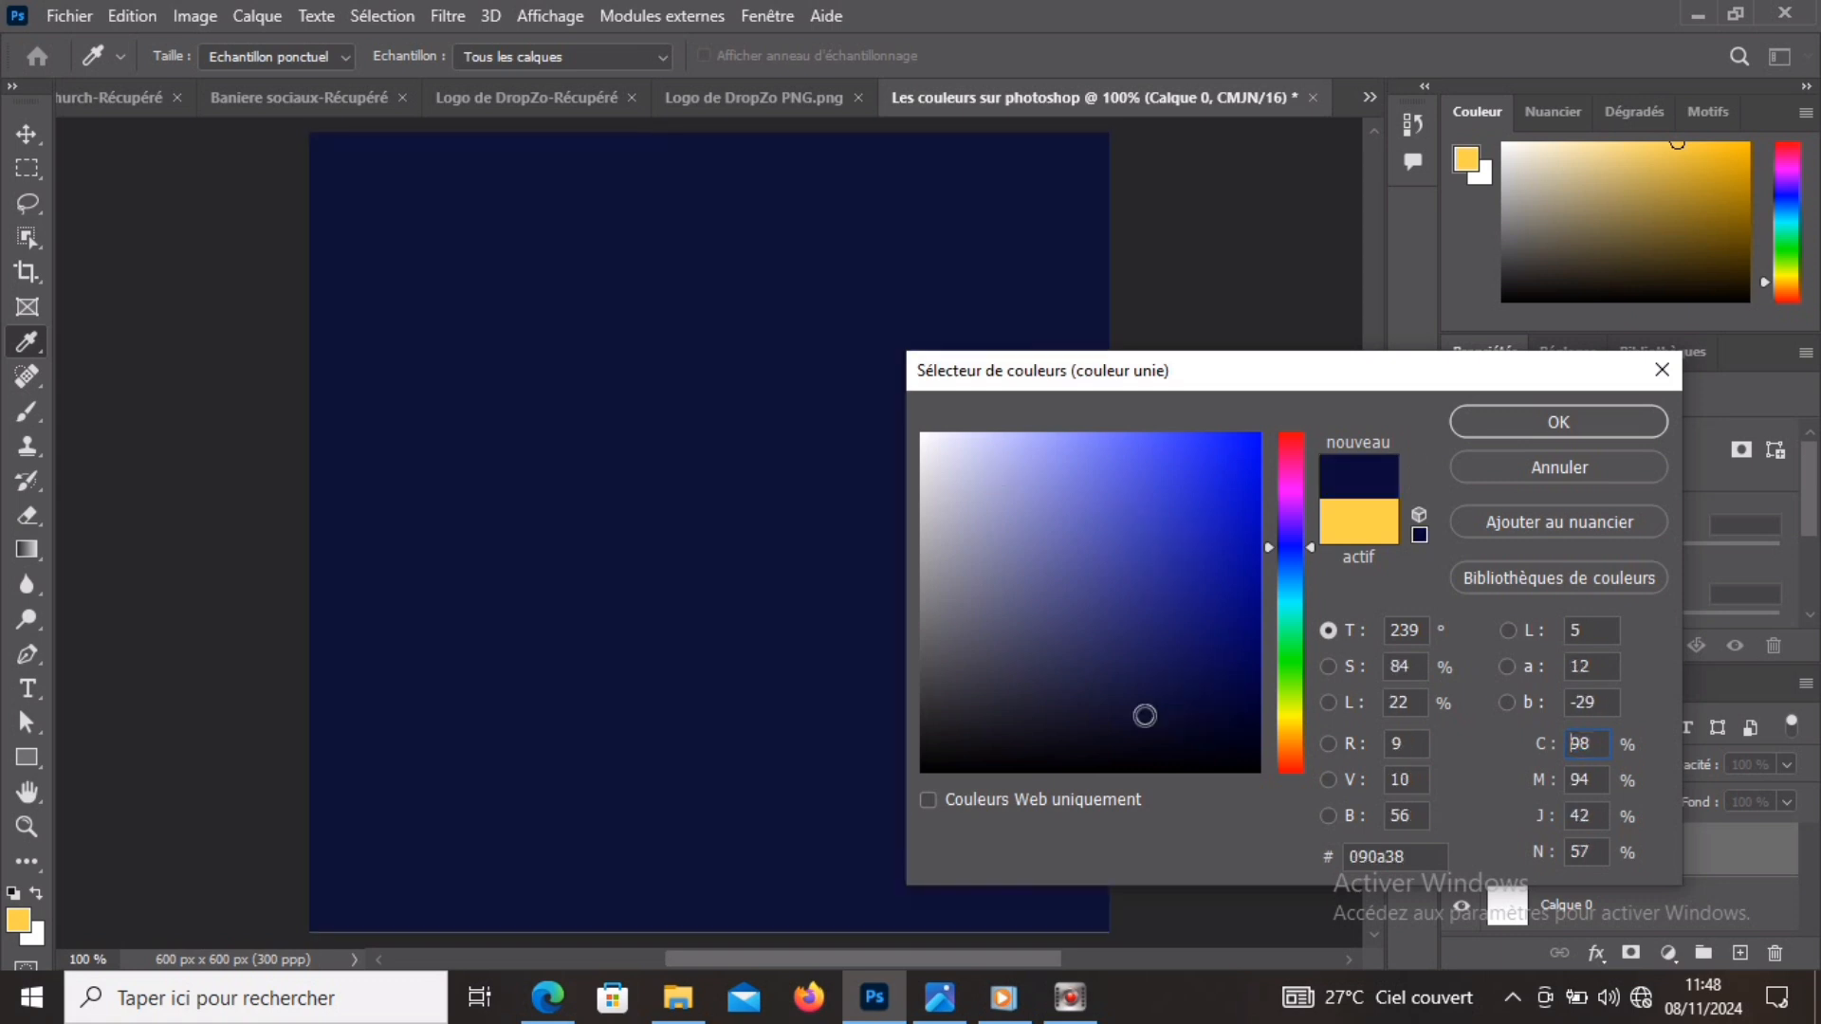
{"action": "left_click", "coordinate": [1069, 679]}
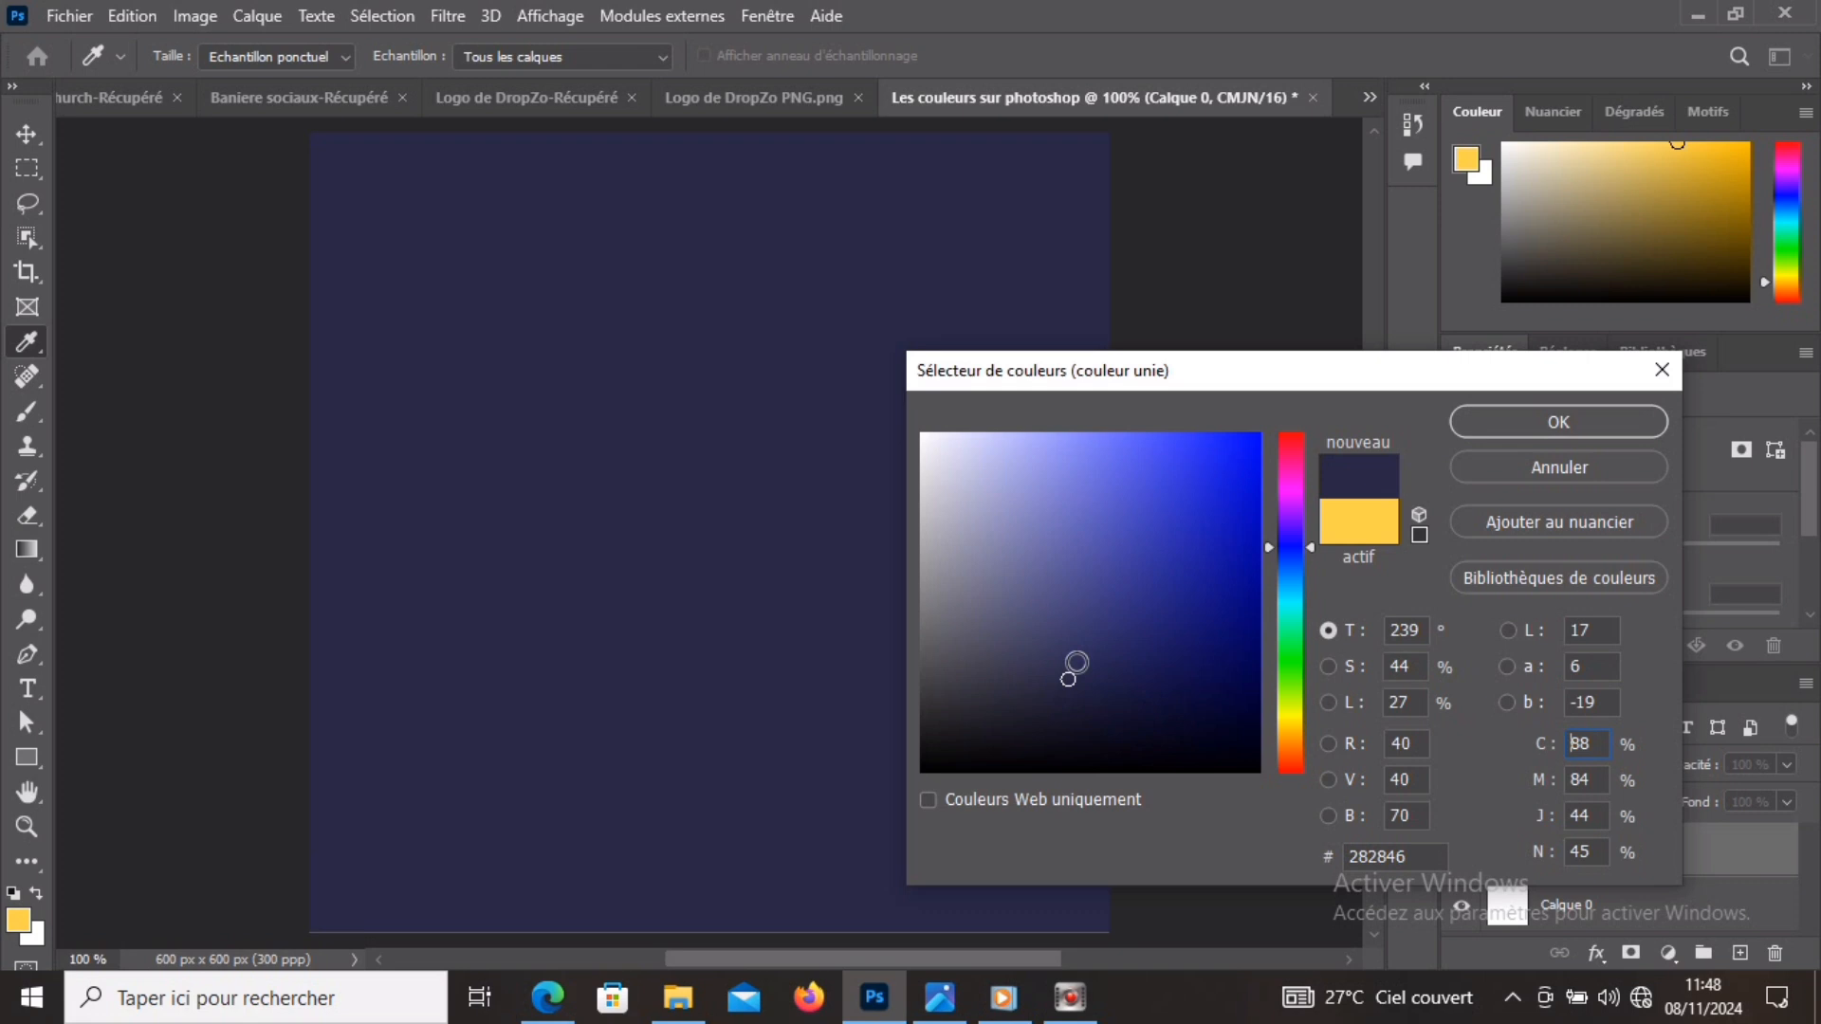
Apply the deep blue 050863 to the solid-colour fill layer and delete that layer.
{"action": "left_click", "coordinate": [1113, 578]}
{"action": "left_click", "coordinate": [1242, 641]}
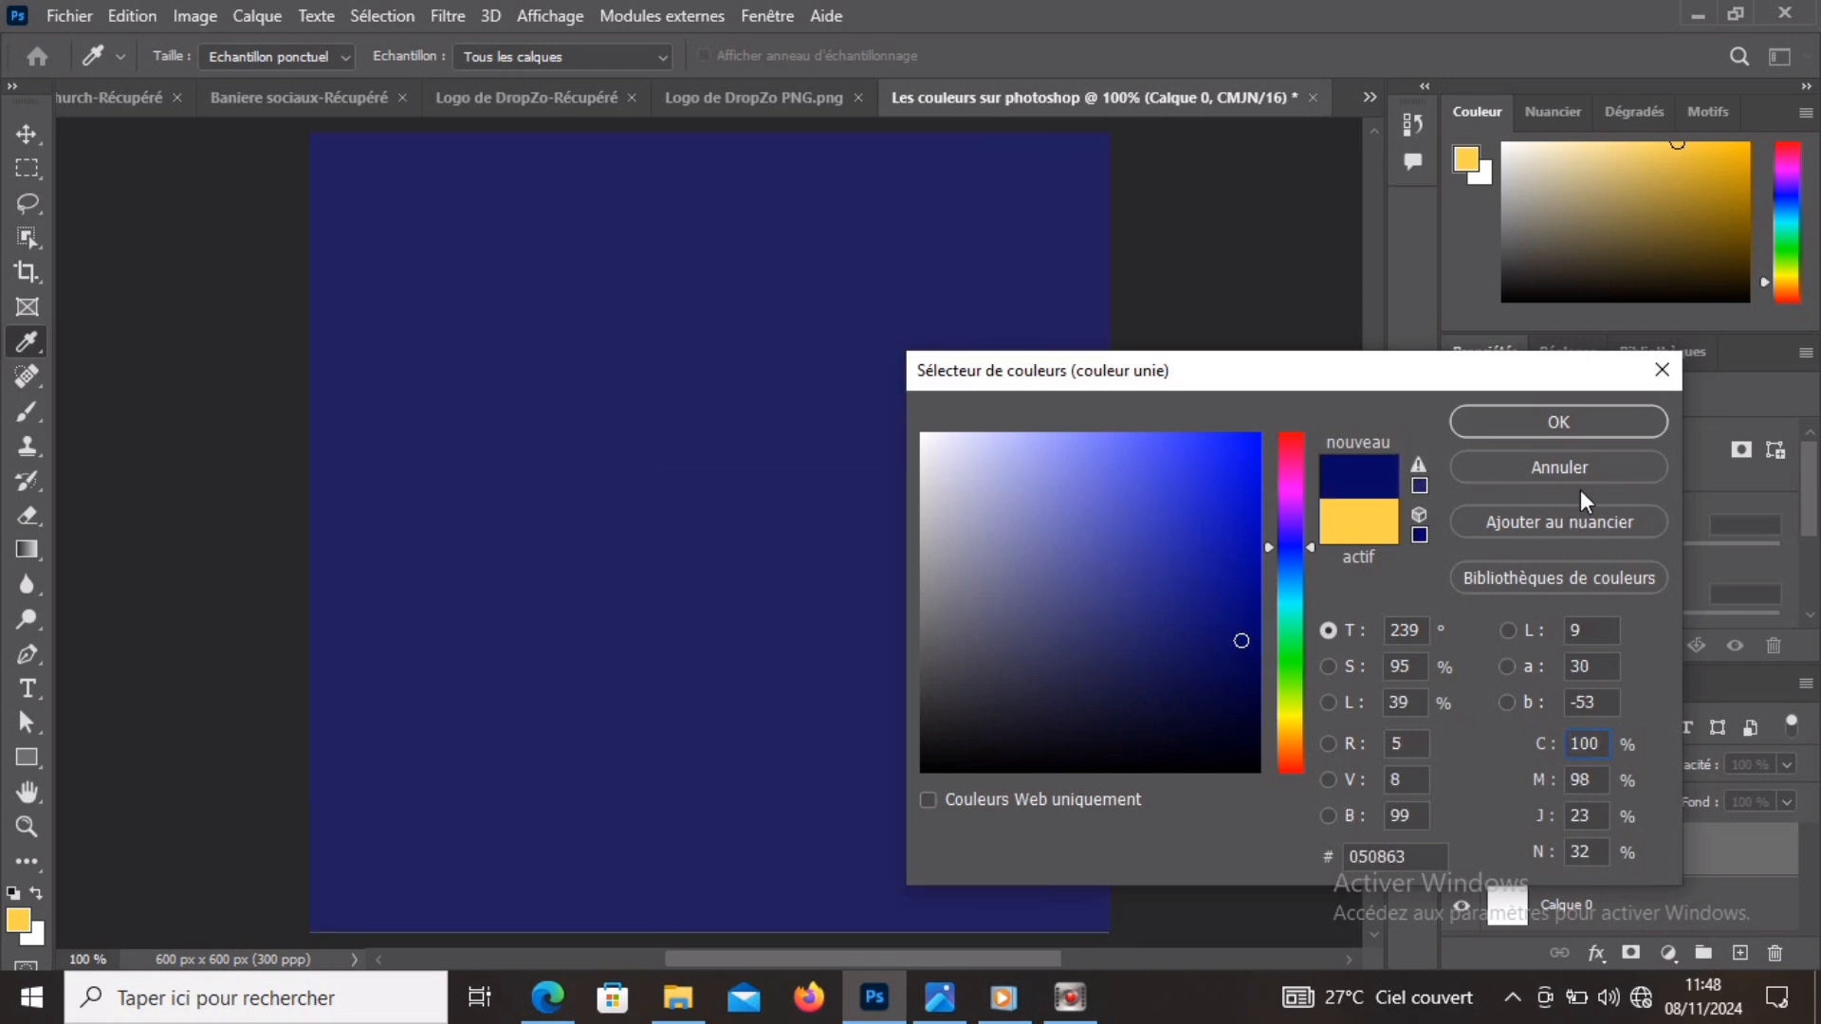
{"action": "left_click", "coordinate": [1562, 424]}
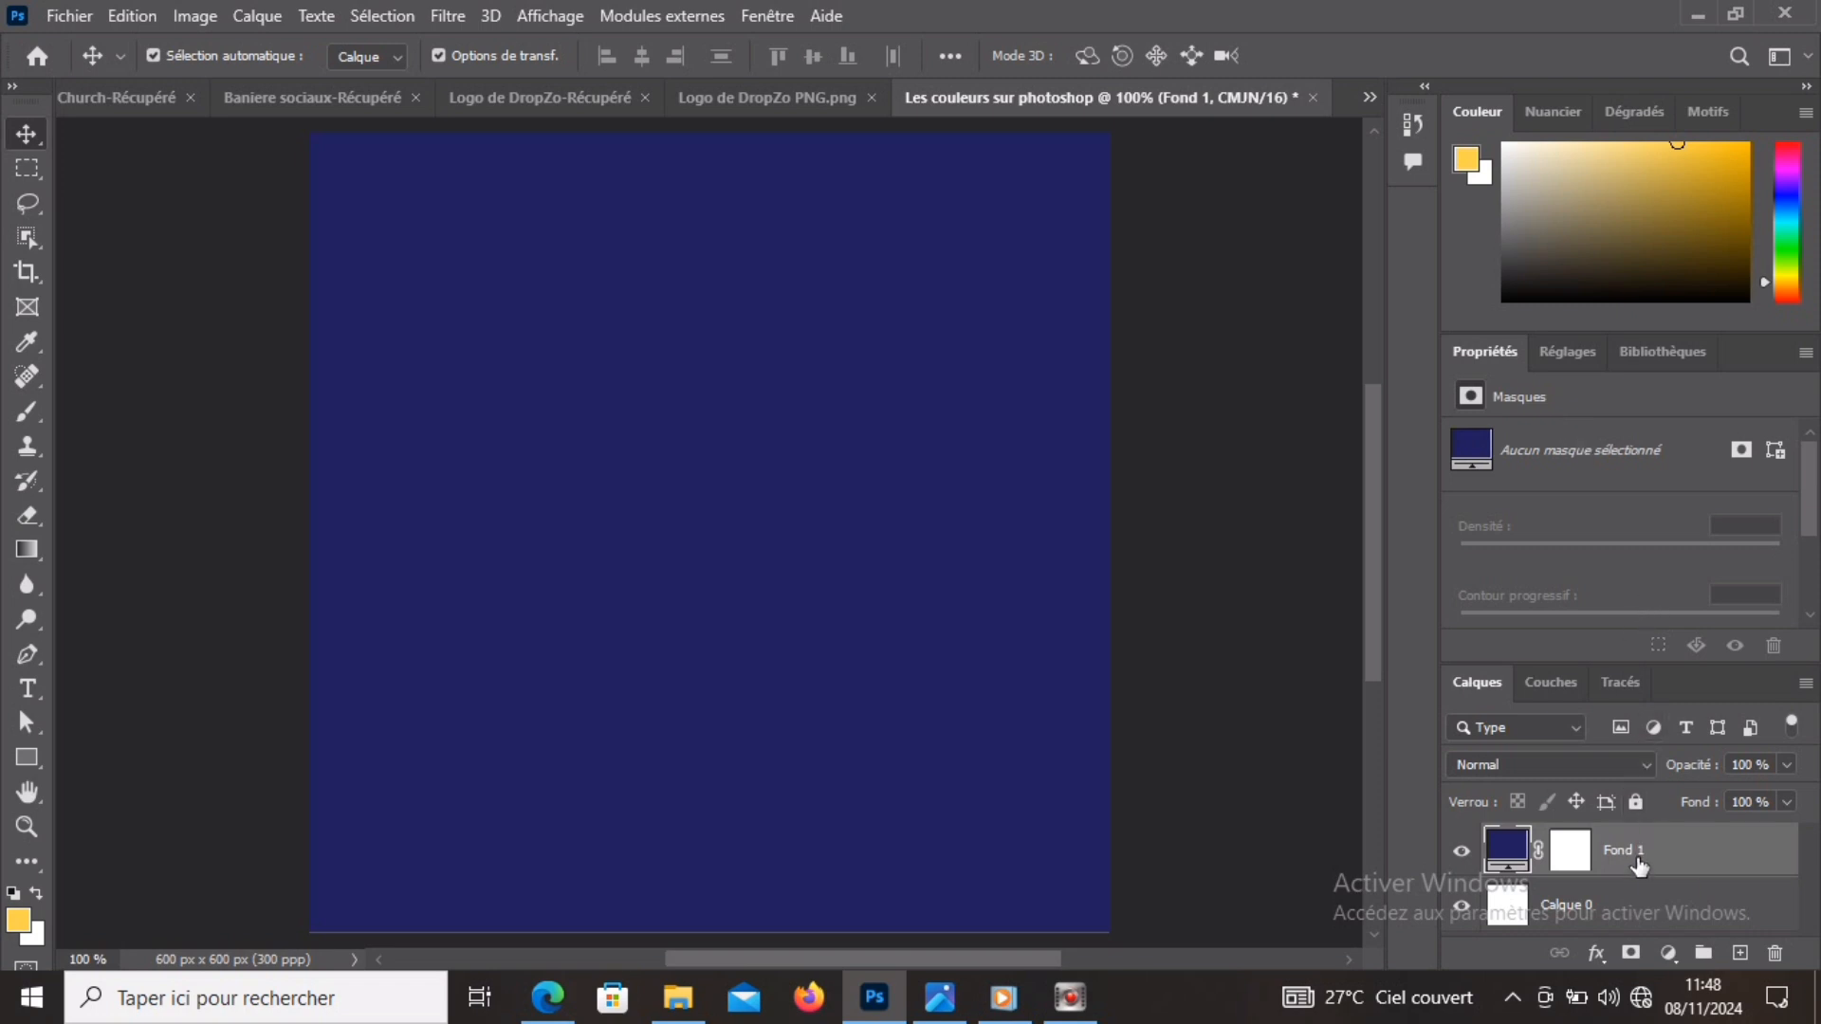
{"action": "key", "text": "Delete"}
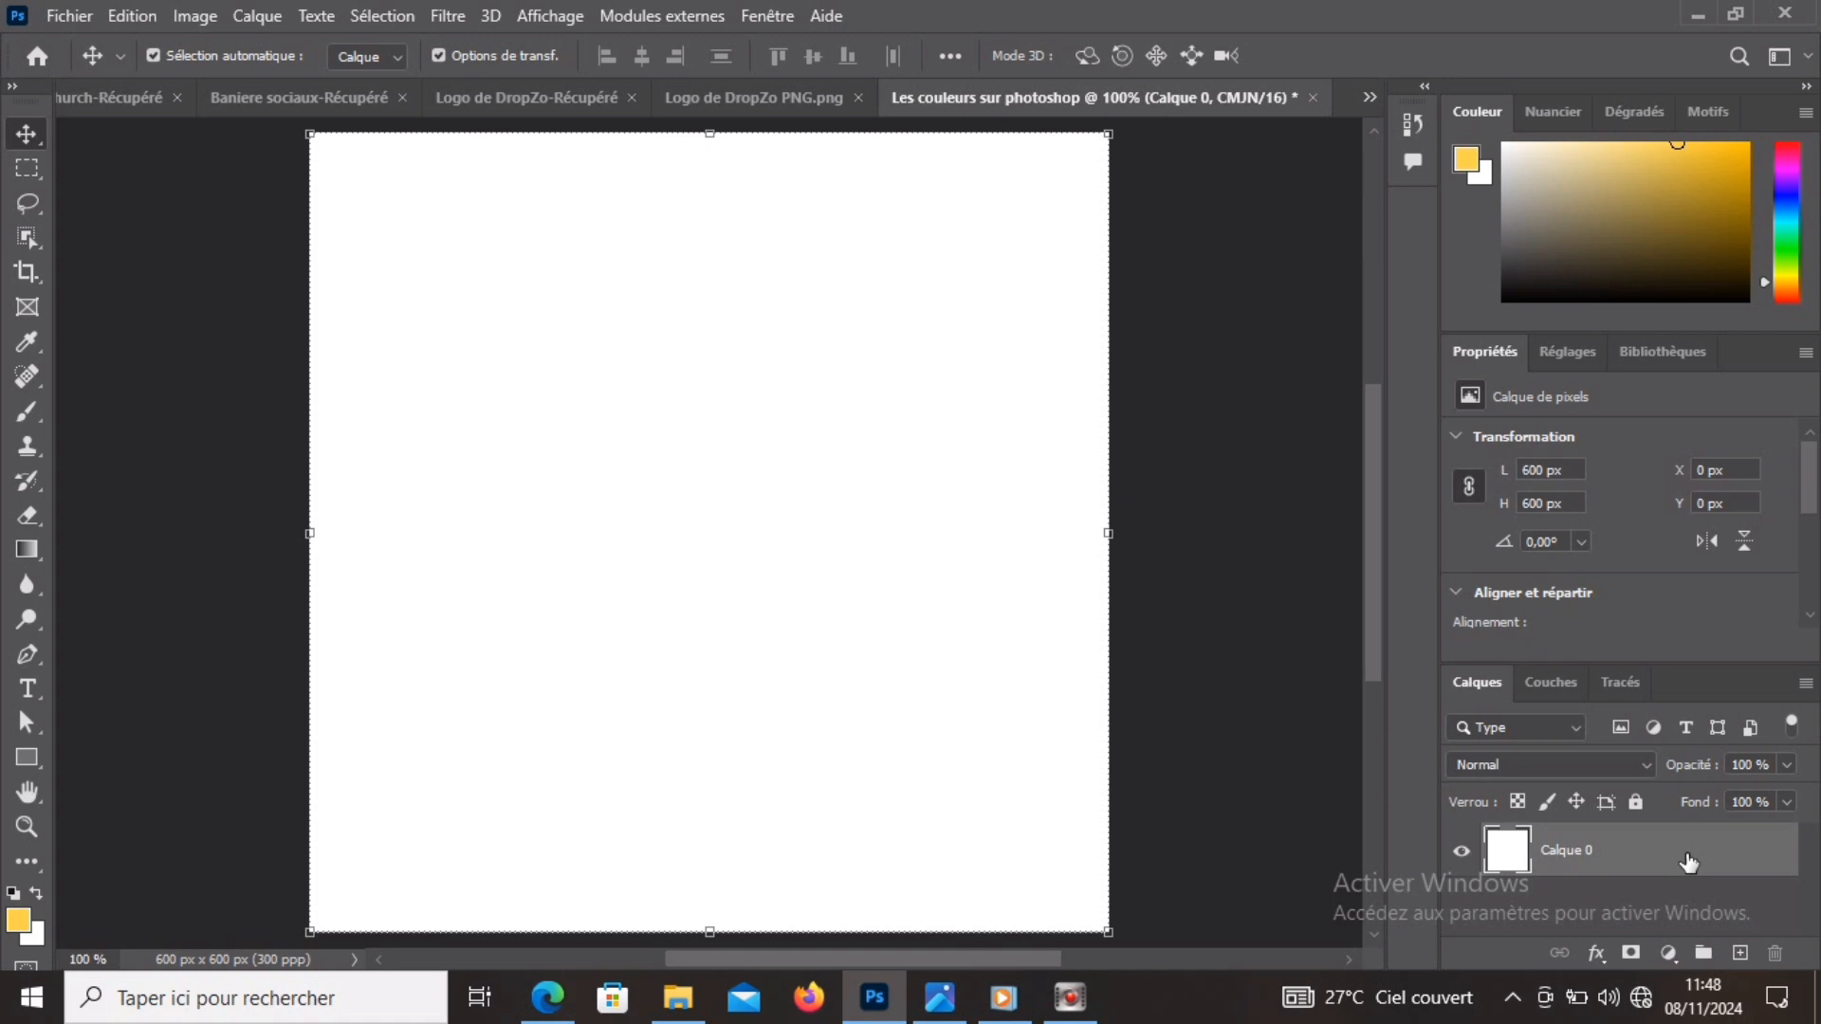
Try a linear gradient fill layer with the Noir, blanc preset from the Basiques group, and cancel it.
{"action": "left_click", "coordinate": [1670, 954]}
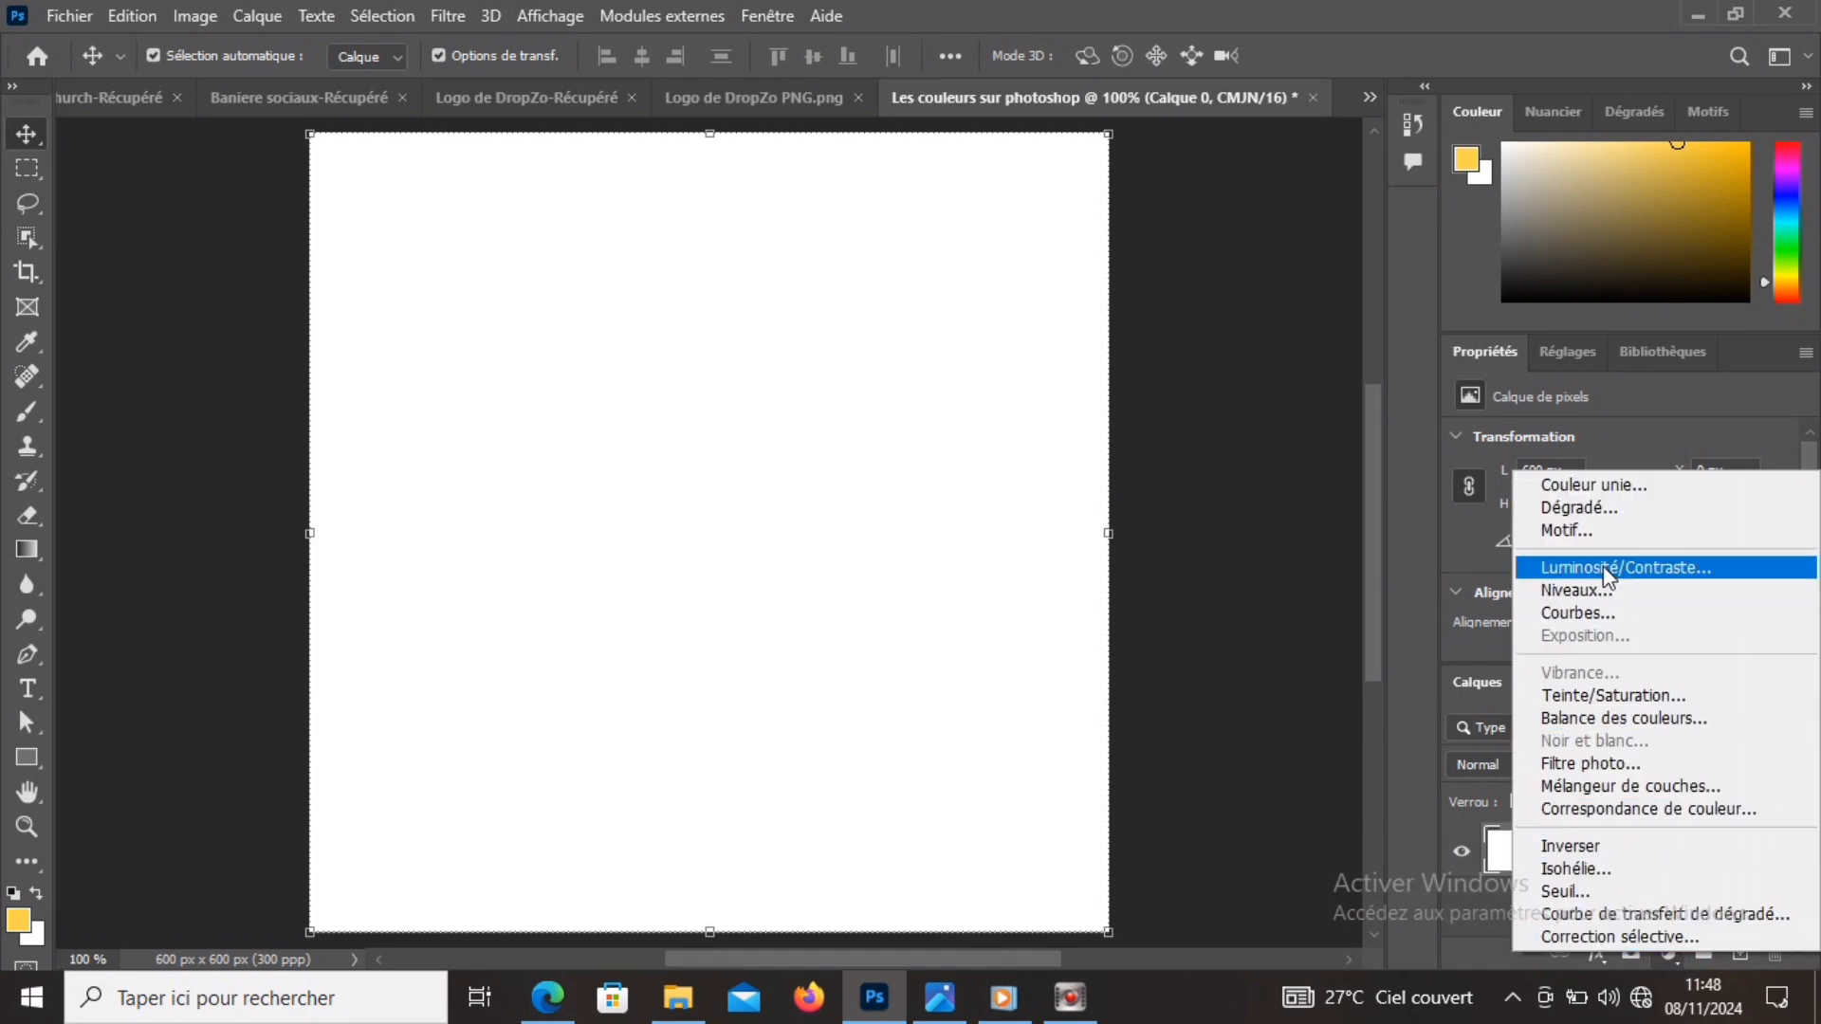
{"action": "left_click", "coordinate": [1591, 512]}
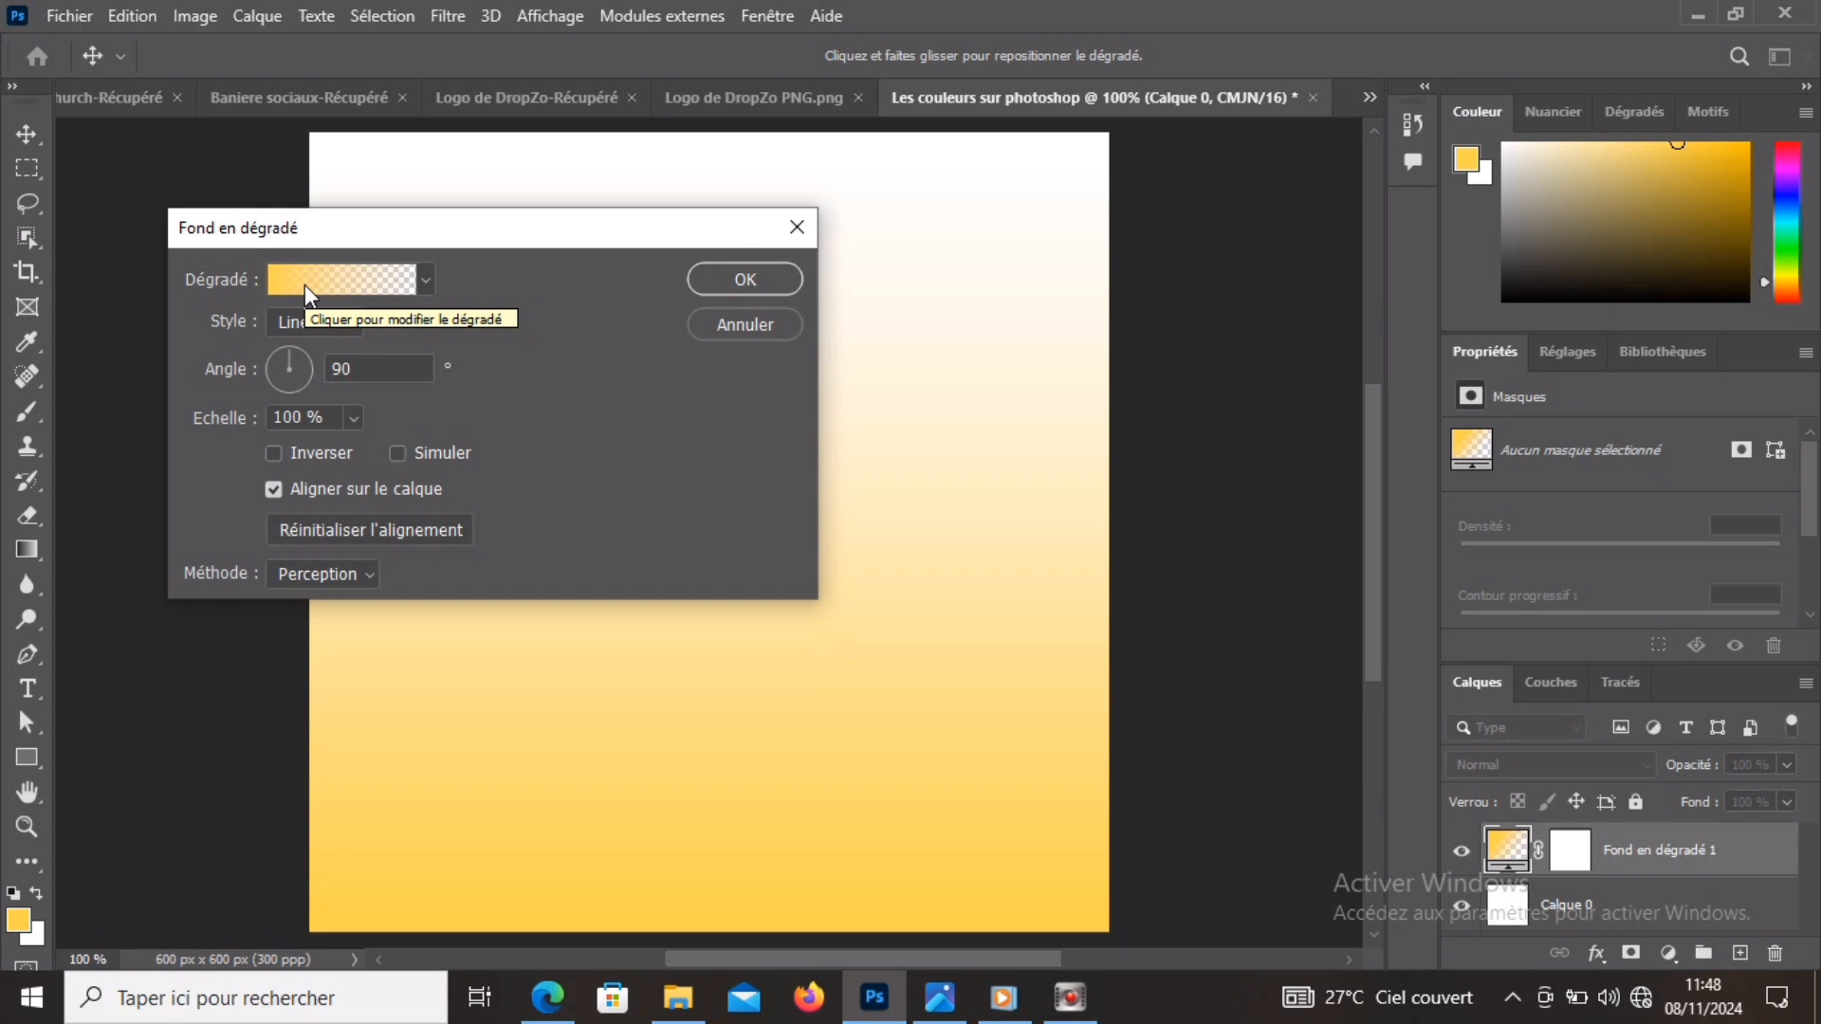
{"action": "left_click", "coordinate": [303, 285]}
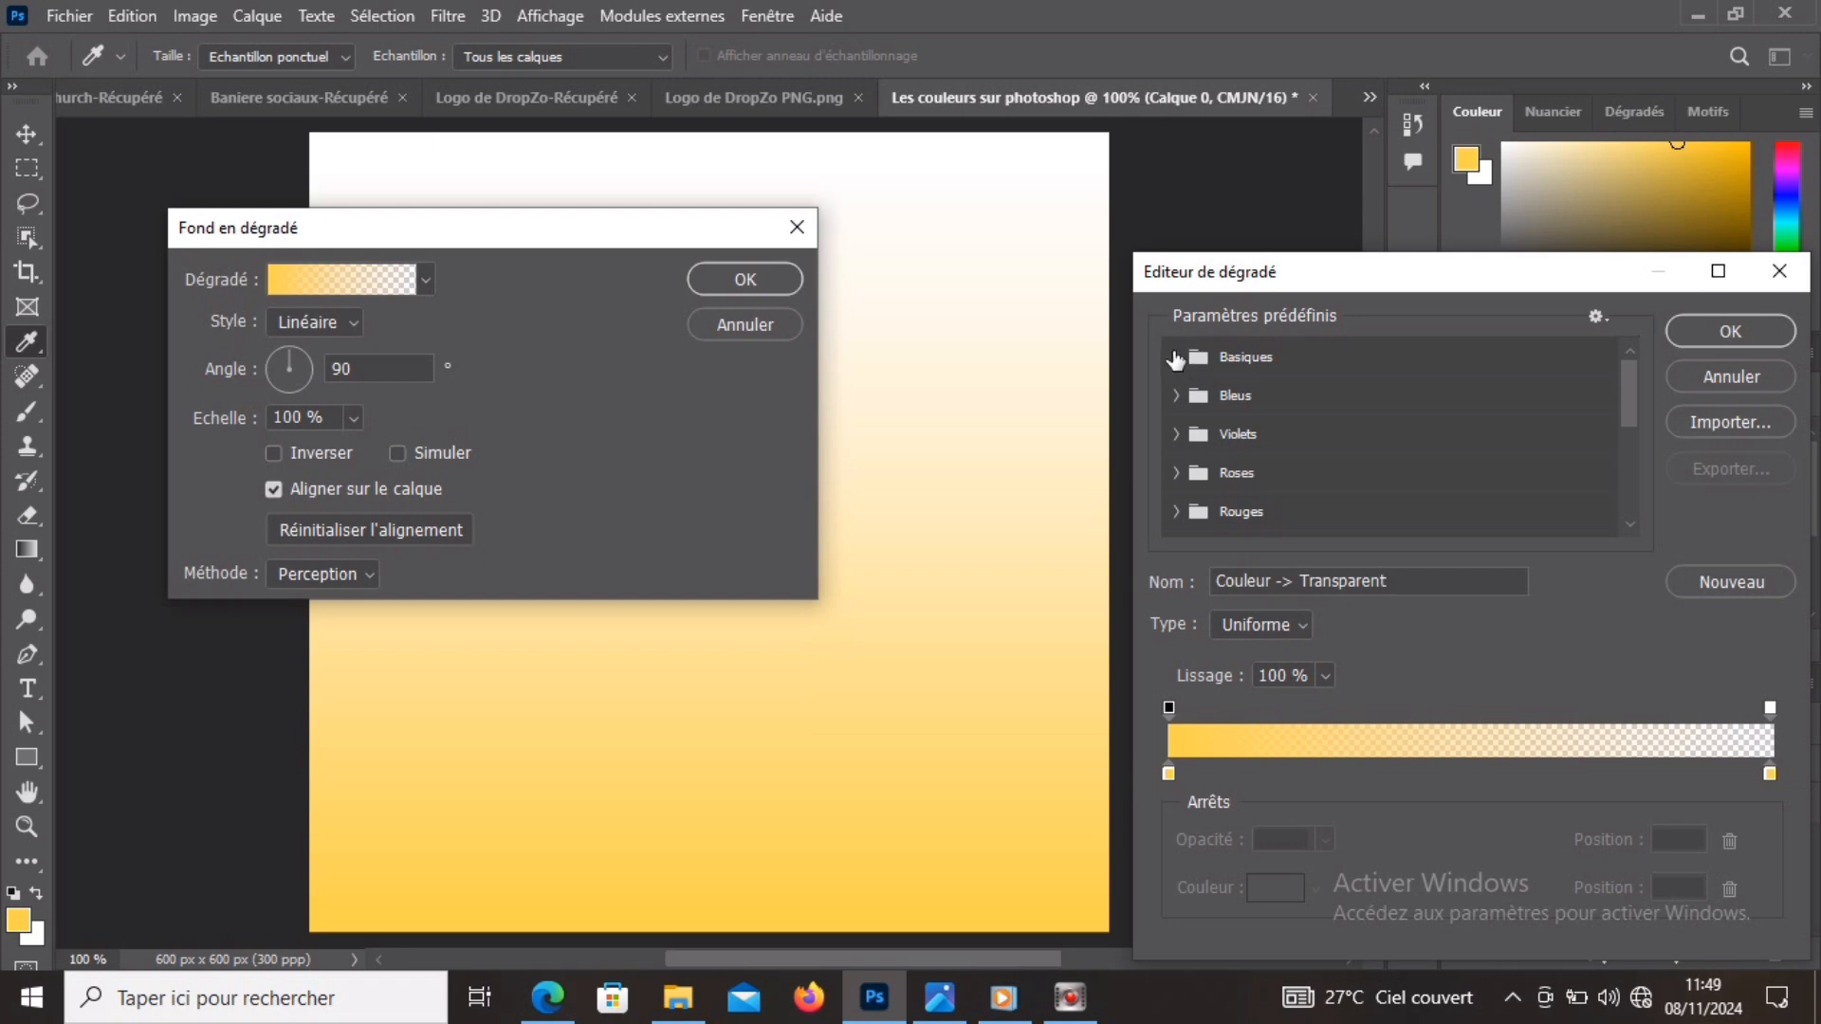
{"action": "left_click", "coordinate": [1177, 358]}
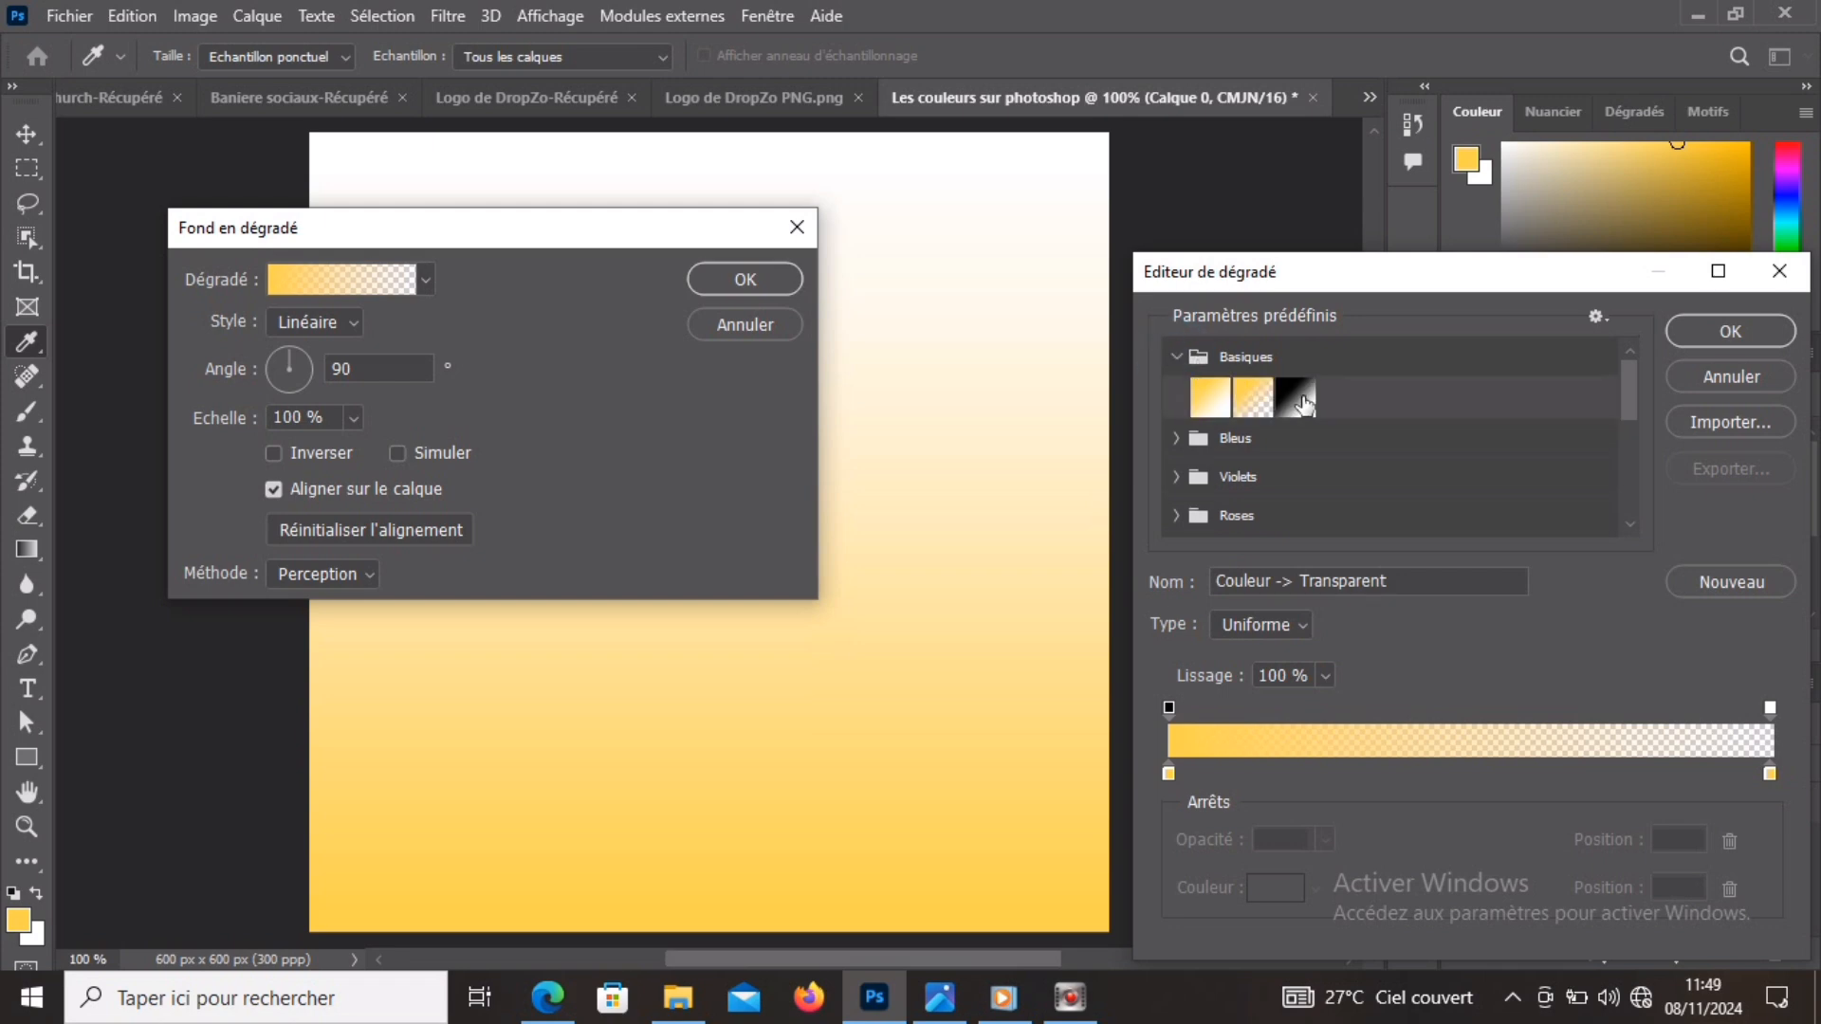
{"action": "left_click", "coordinate": [1299, 396]}
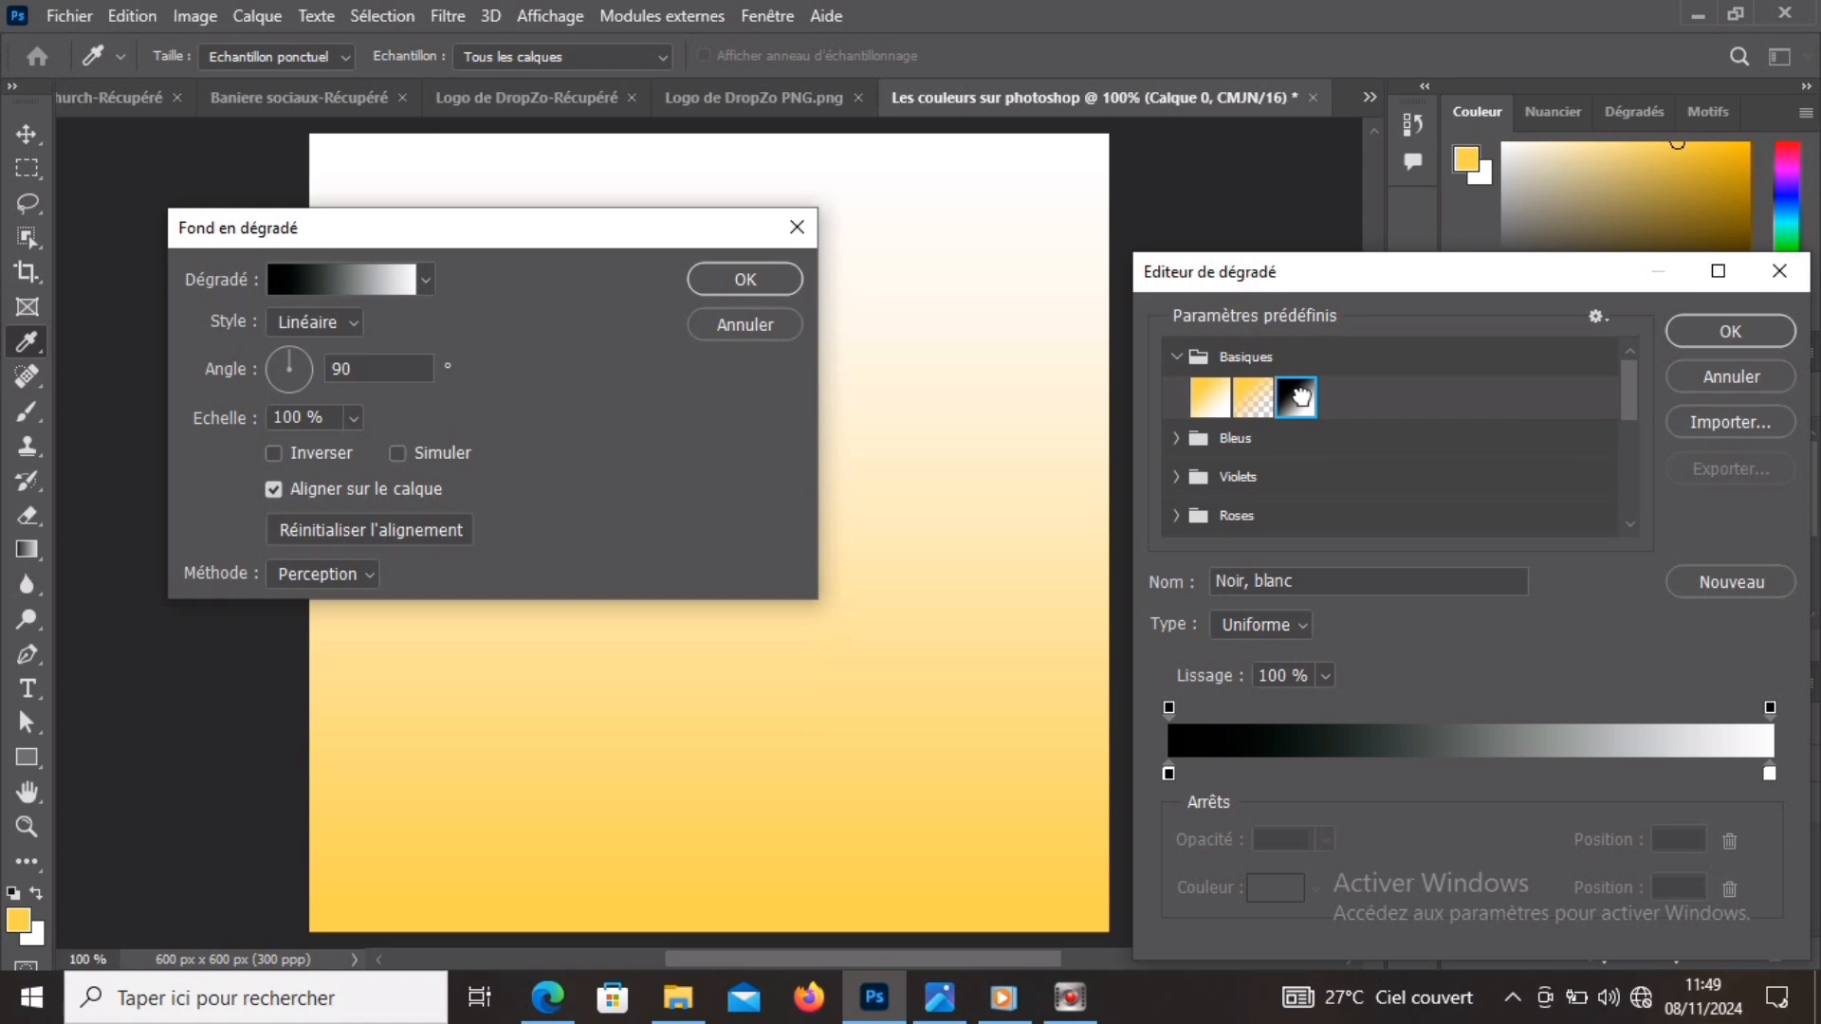
{"action": "left_click", "coordinate": [1729, 332]}
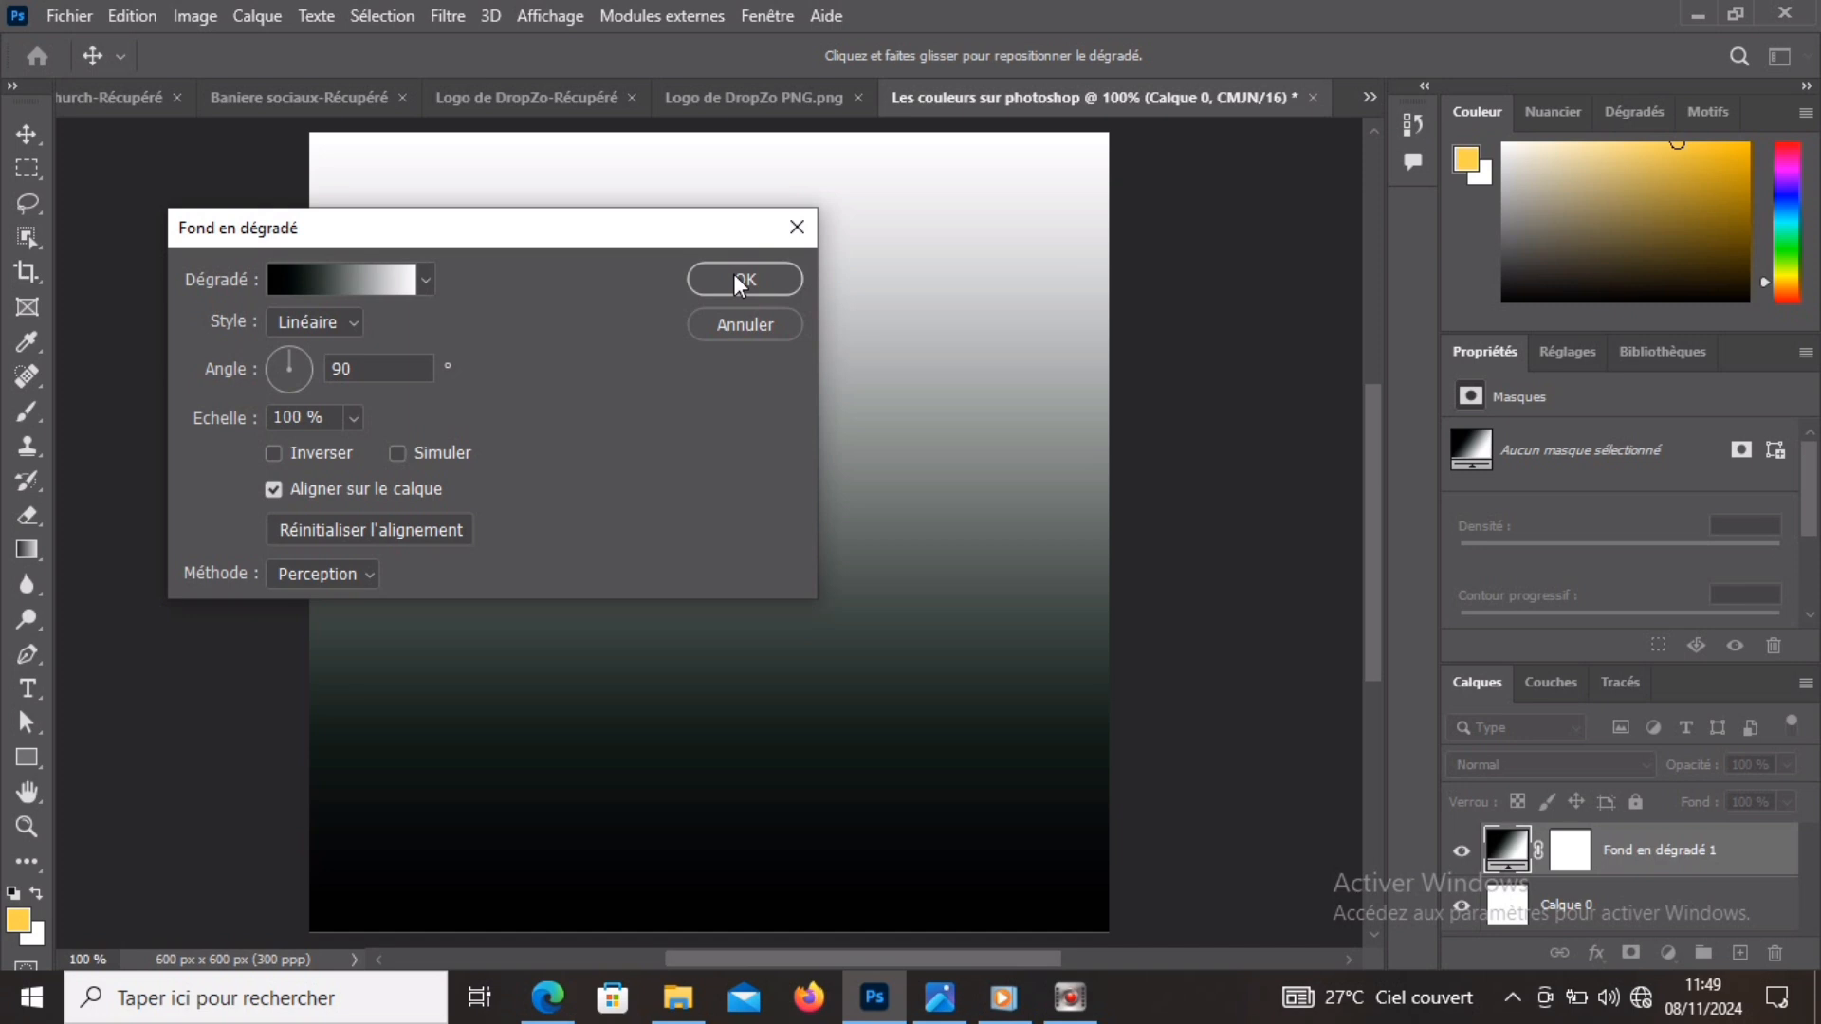
{"action": "left_click", "coordinate": [732, 327]}
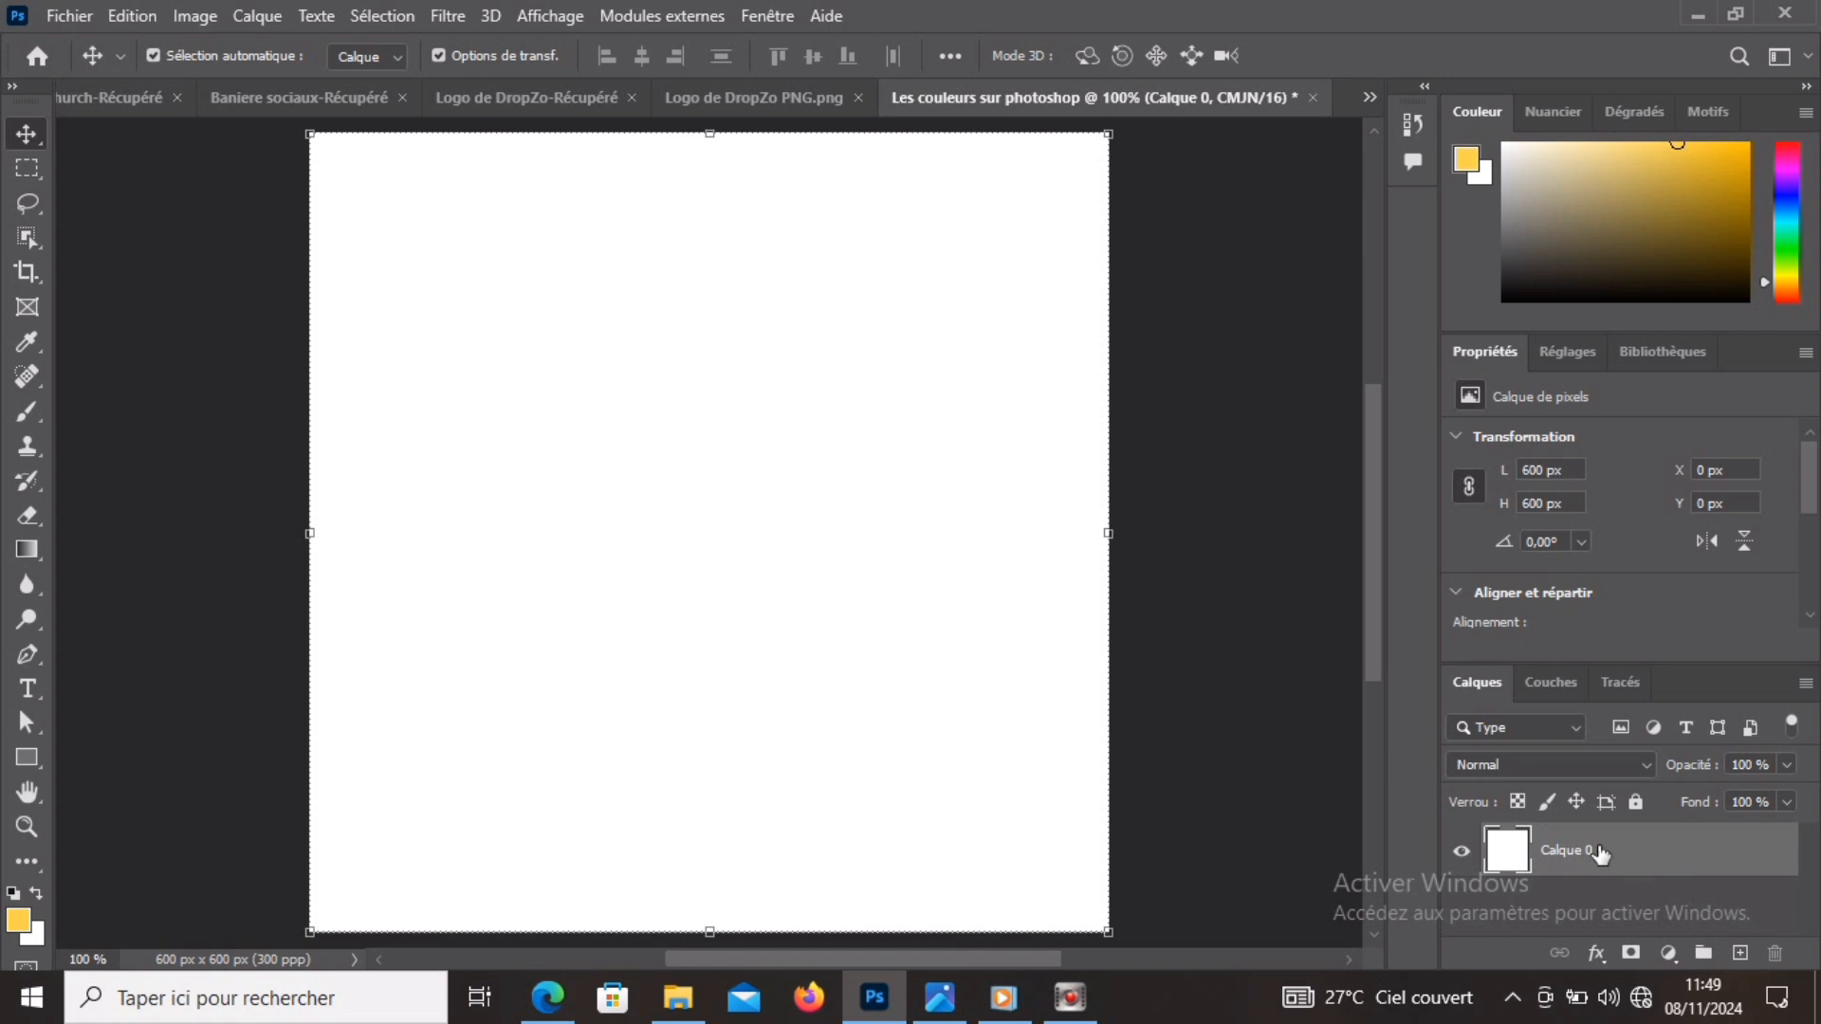
Enable a gradient overlay (Incrustation en dégradé) in Calque 0's layer style and open its gradient for editing.
{"action": "double_click", "coordinate": [1504, 852]}
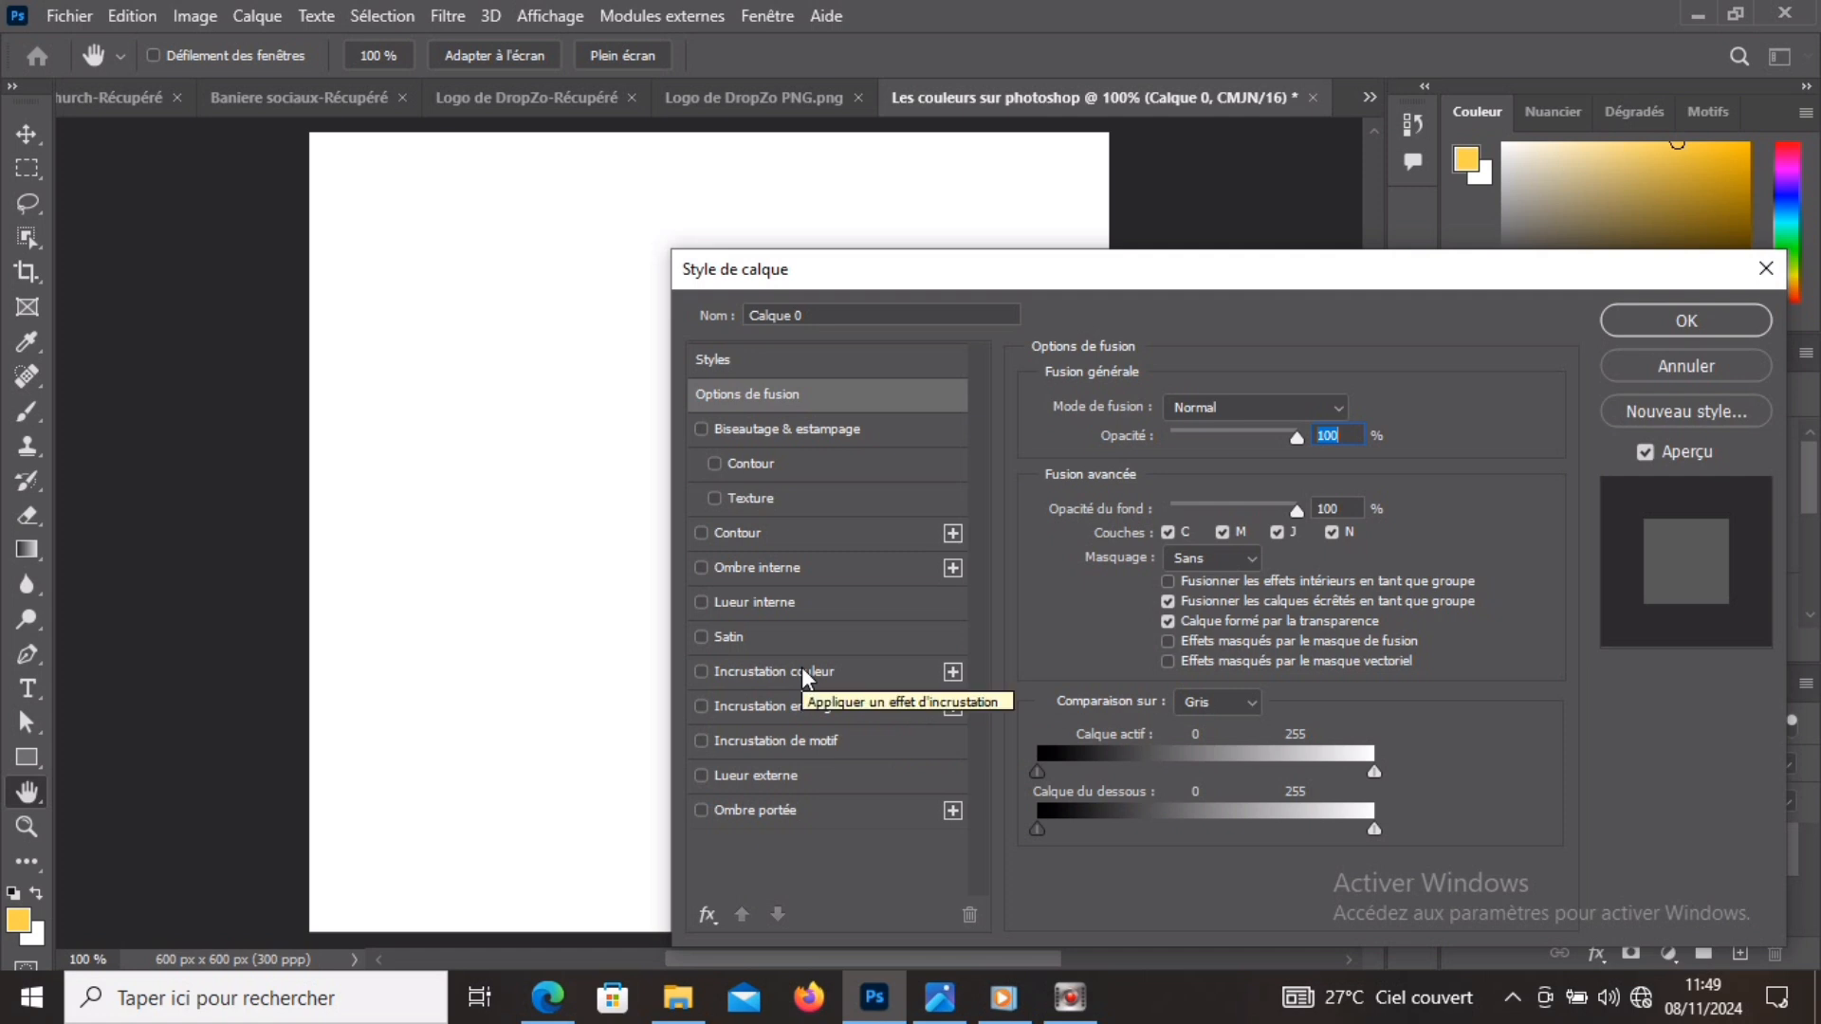
{"action": "left_click", "coordinate": [771, 707]}
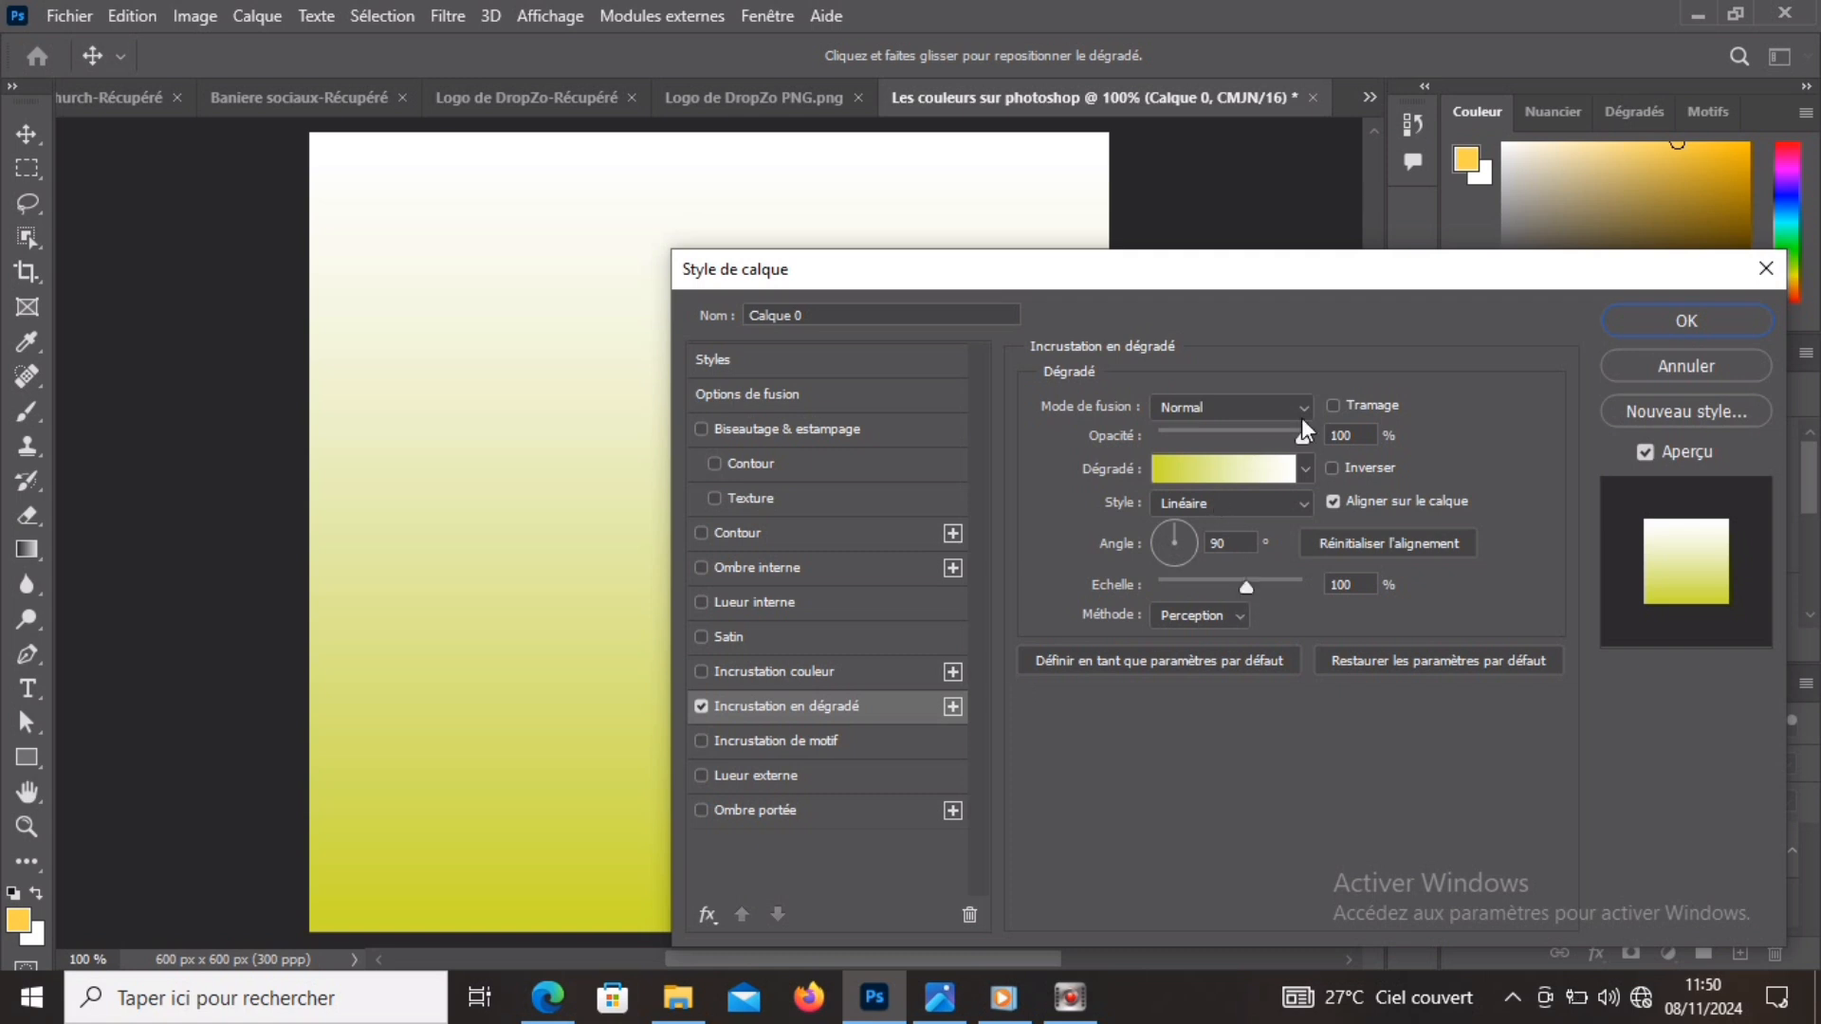
{"action": "left_click", "coordinate": [1288, 474]}
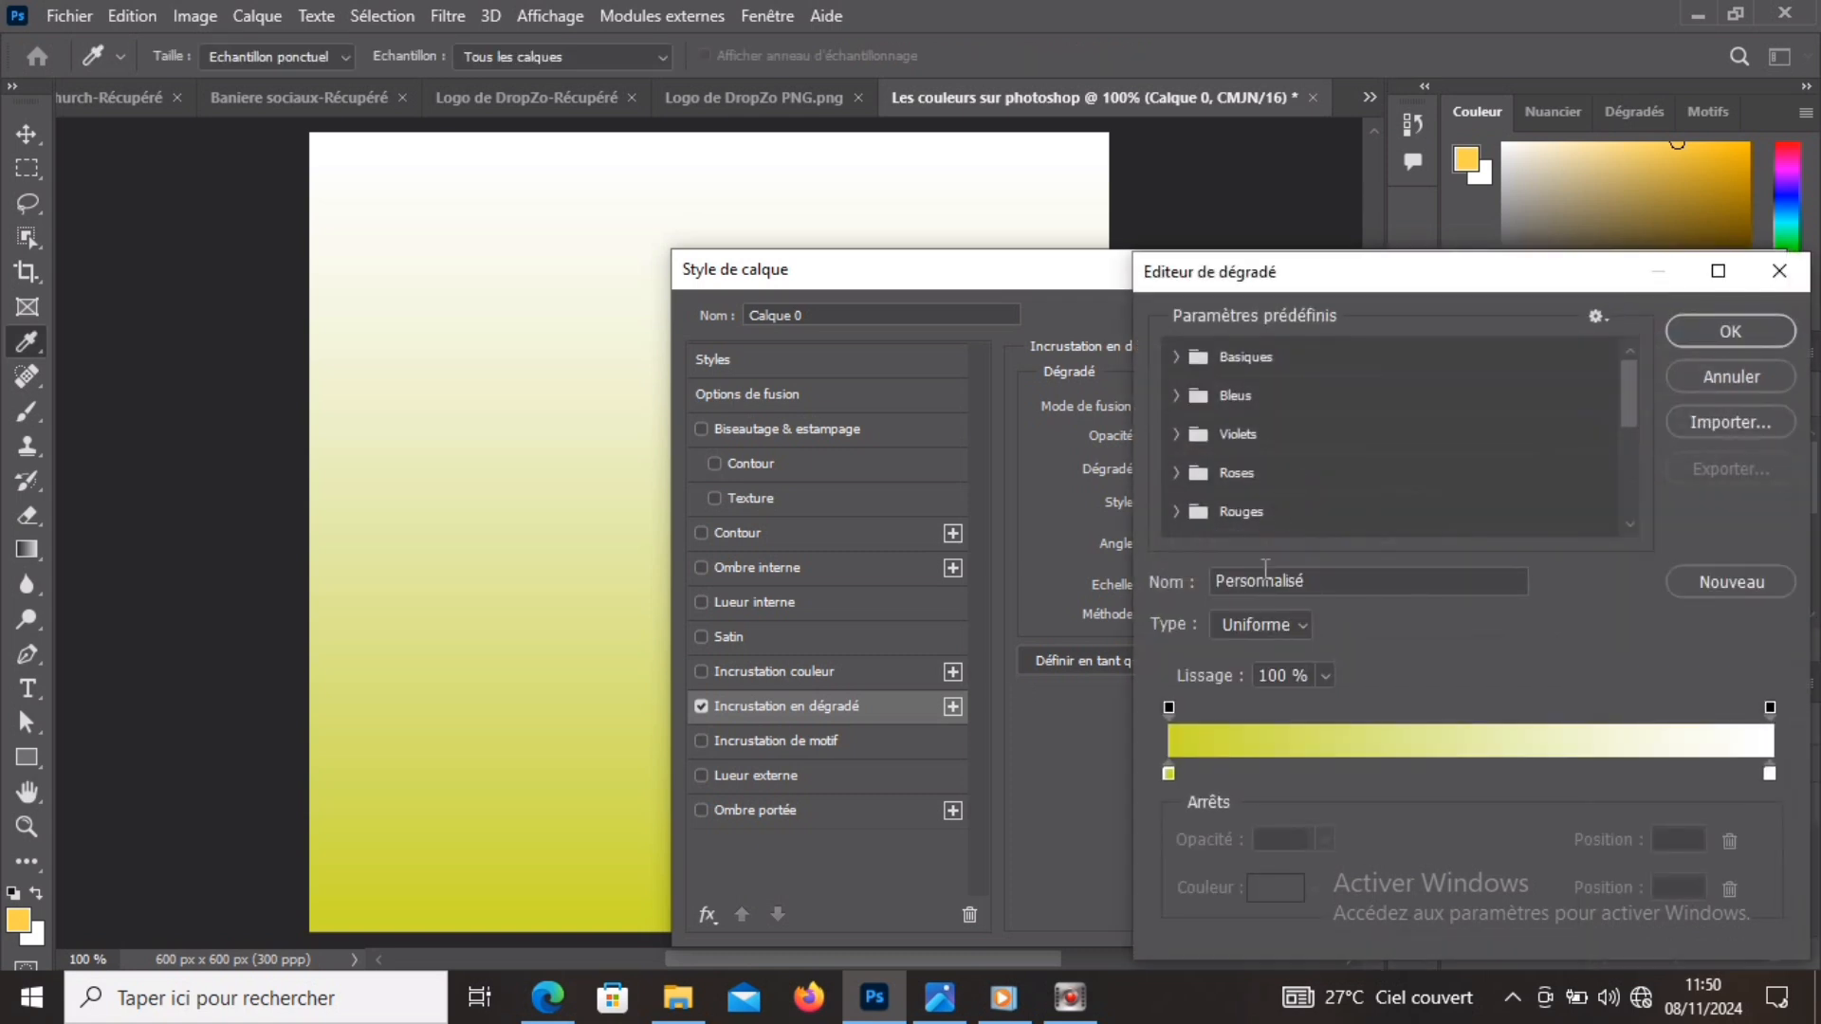
Set the gradient's starting colour stop at position 0 to a deep red with hue 7°.
{"action": "left_click", "coordinate": [1167, 773]}
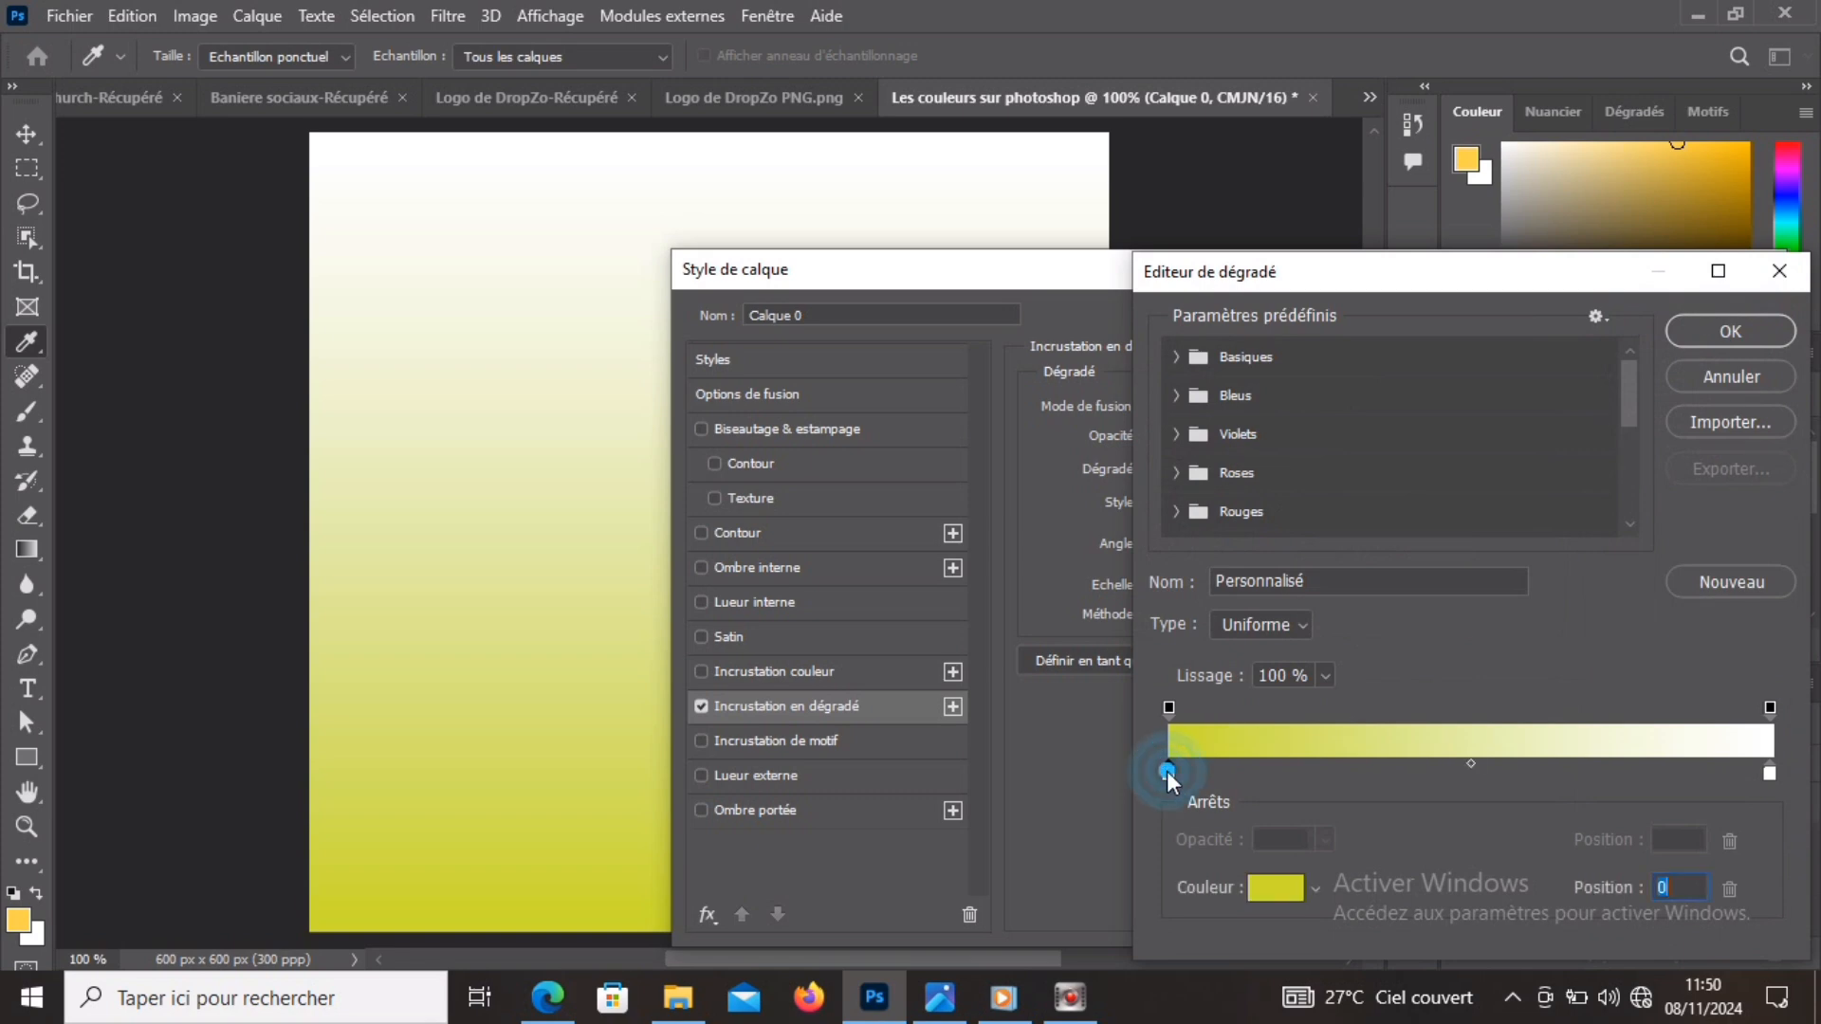
{"action": "left_click", "coordinate": [1276, 889]}
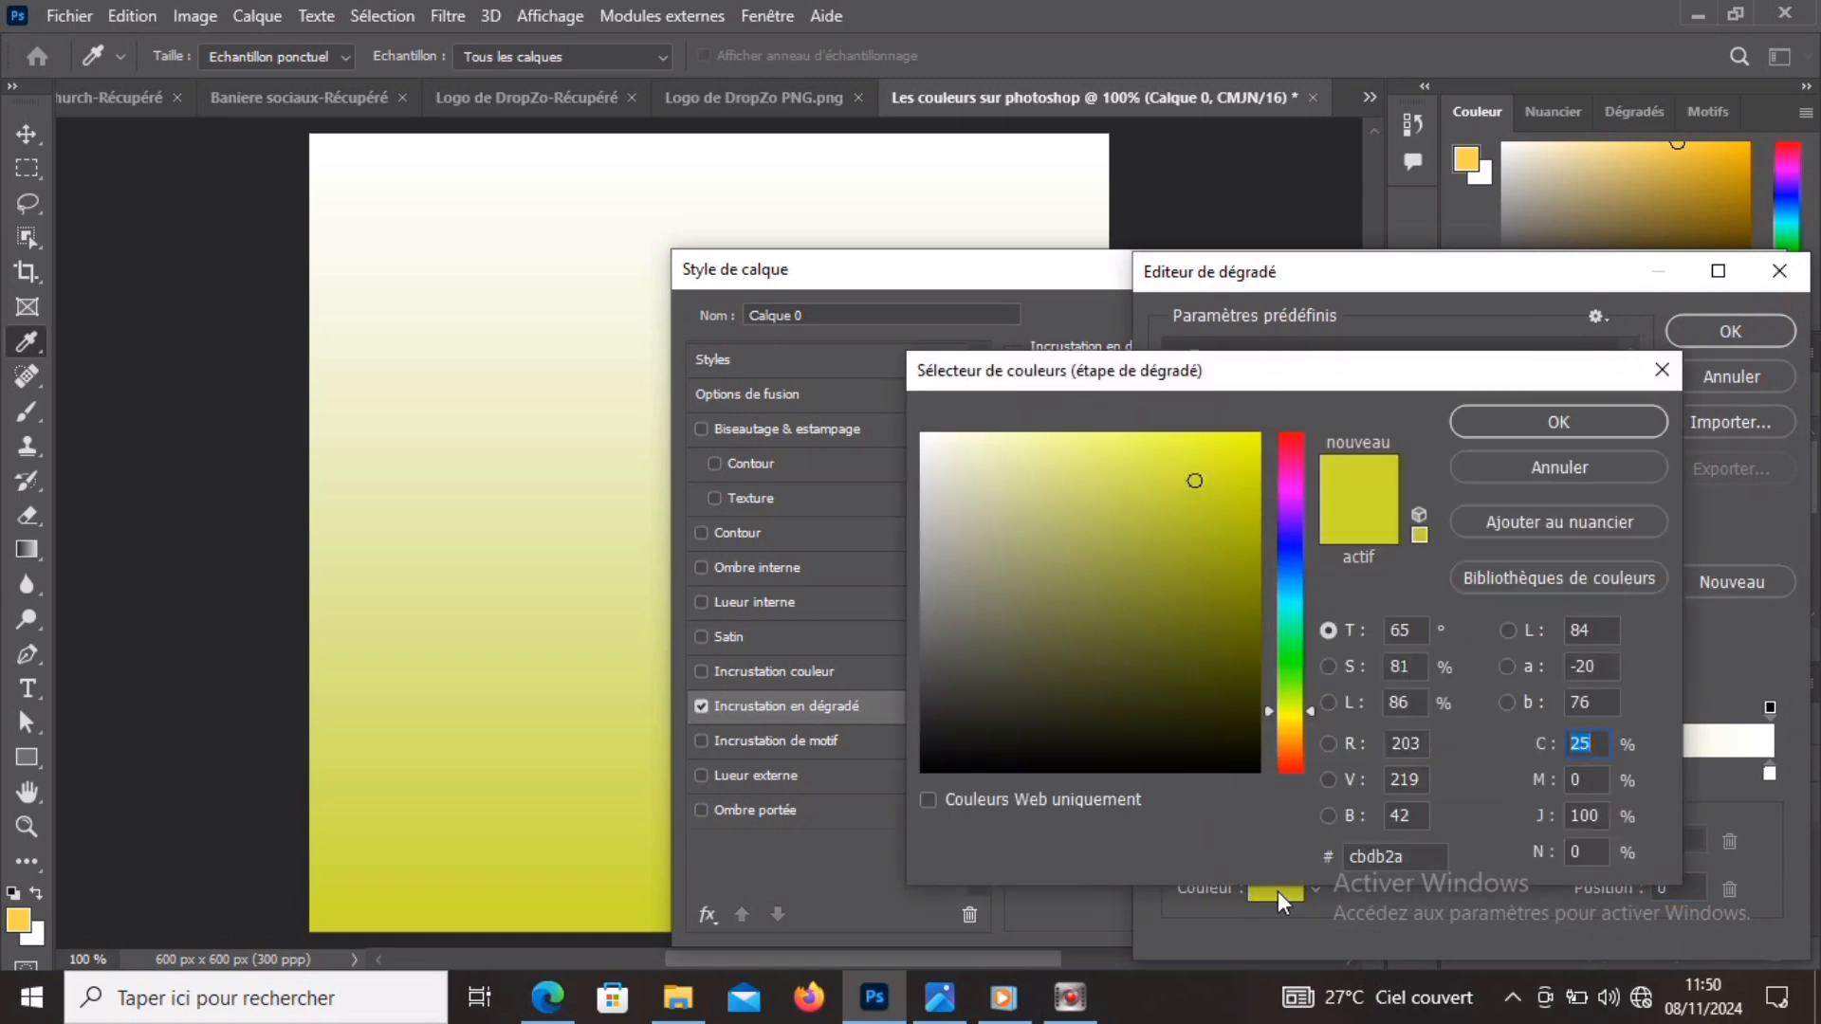
{"action": "left_click", "coordinate": [1289, 759]}
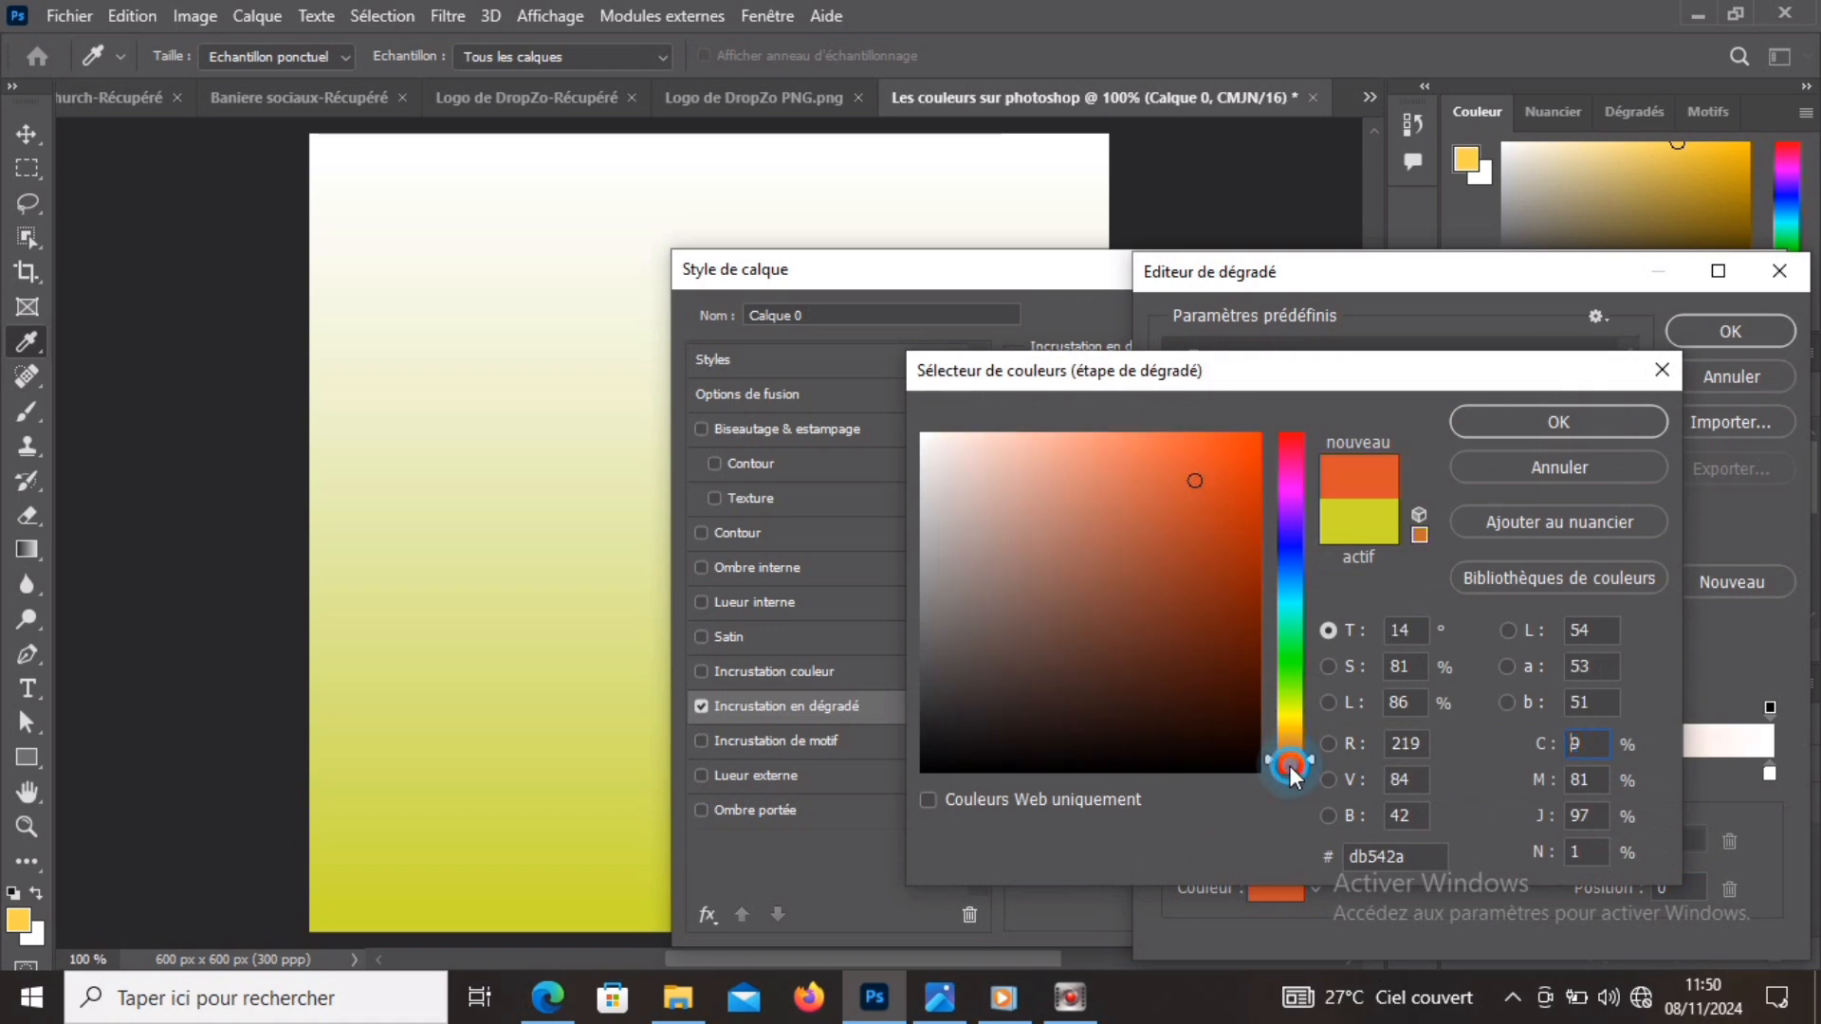
{"action": "left_click", "coordinate": [1244, 565]}
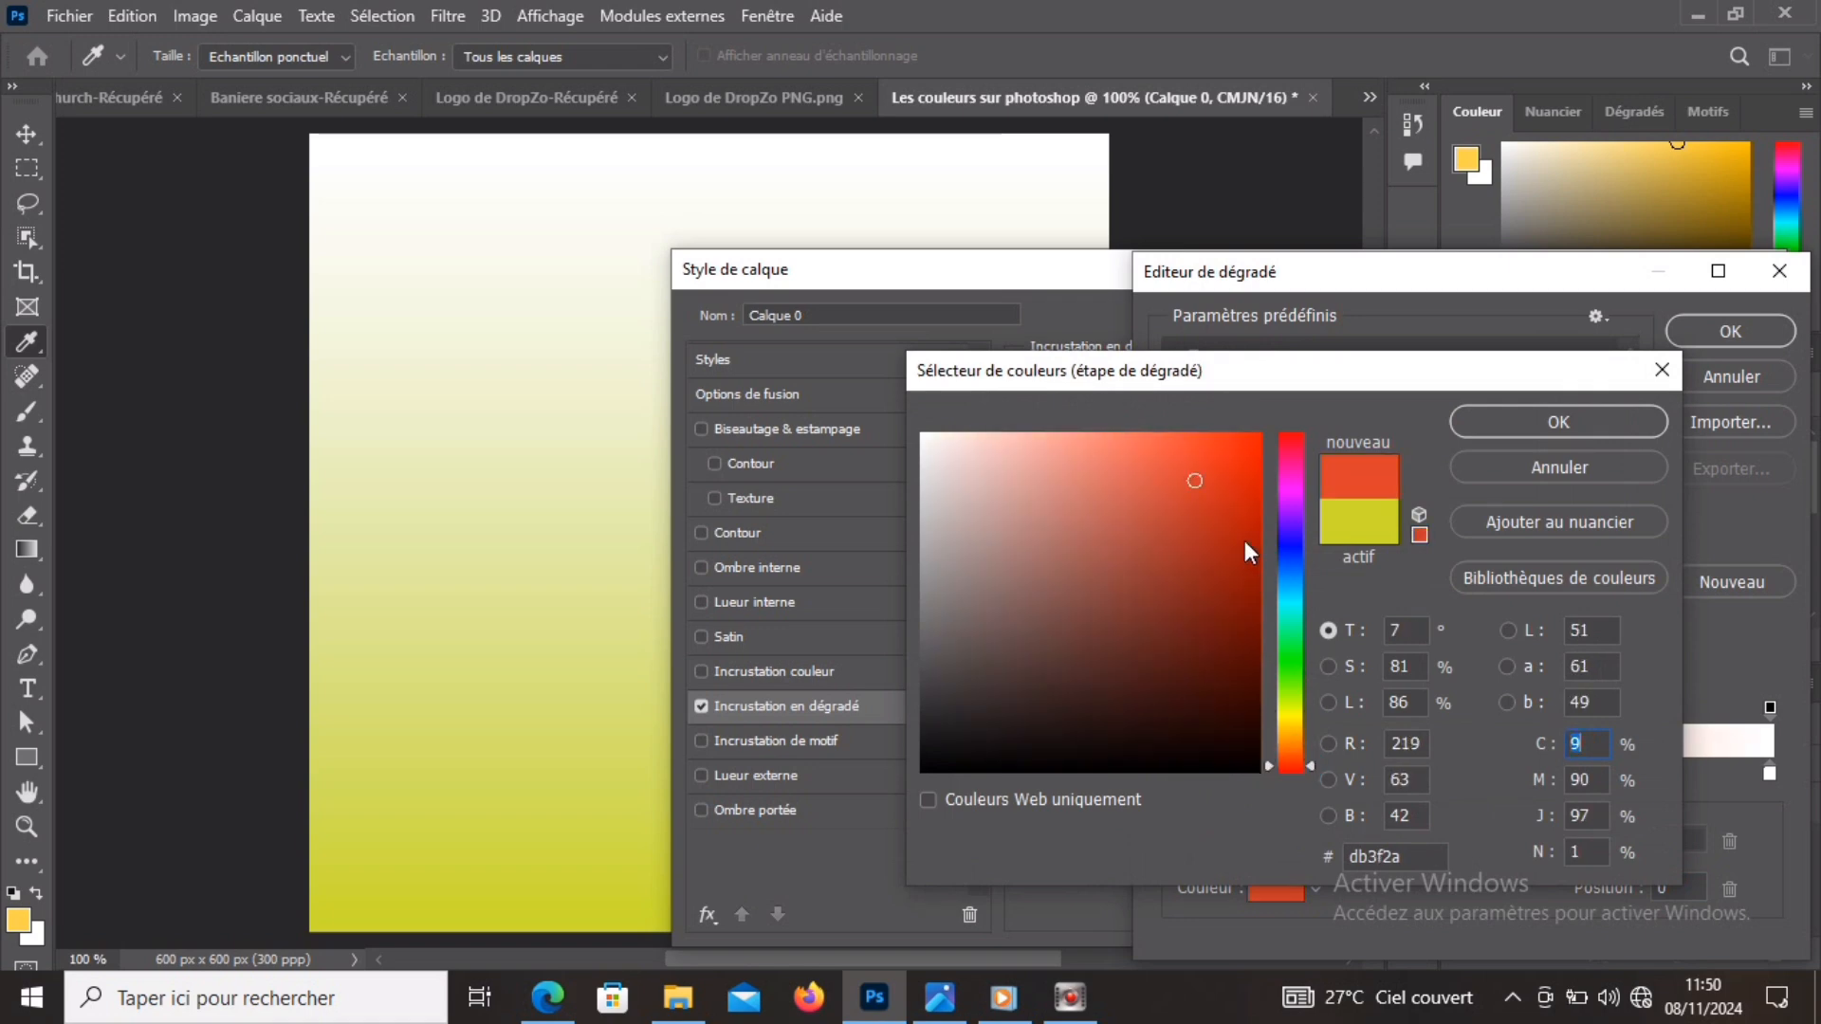
{"action": "left_click", "coordinate": [1245, 541]}
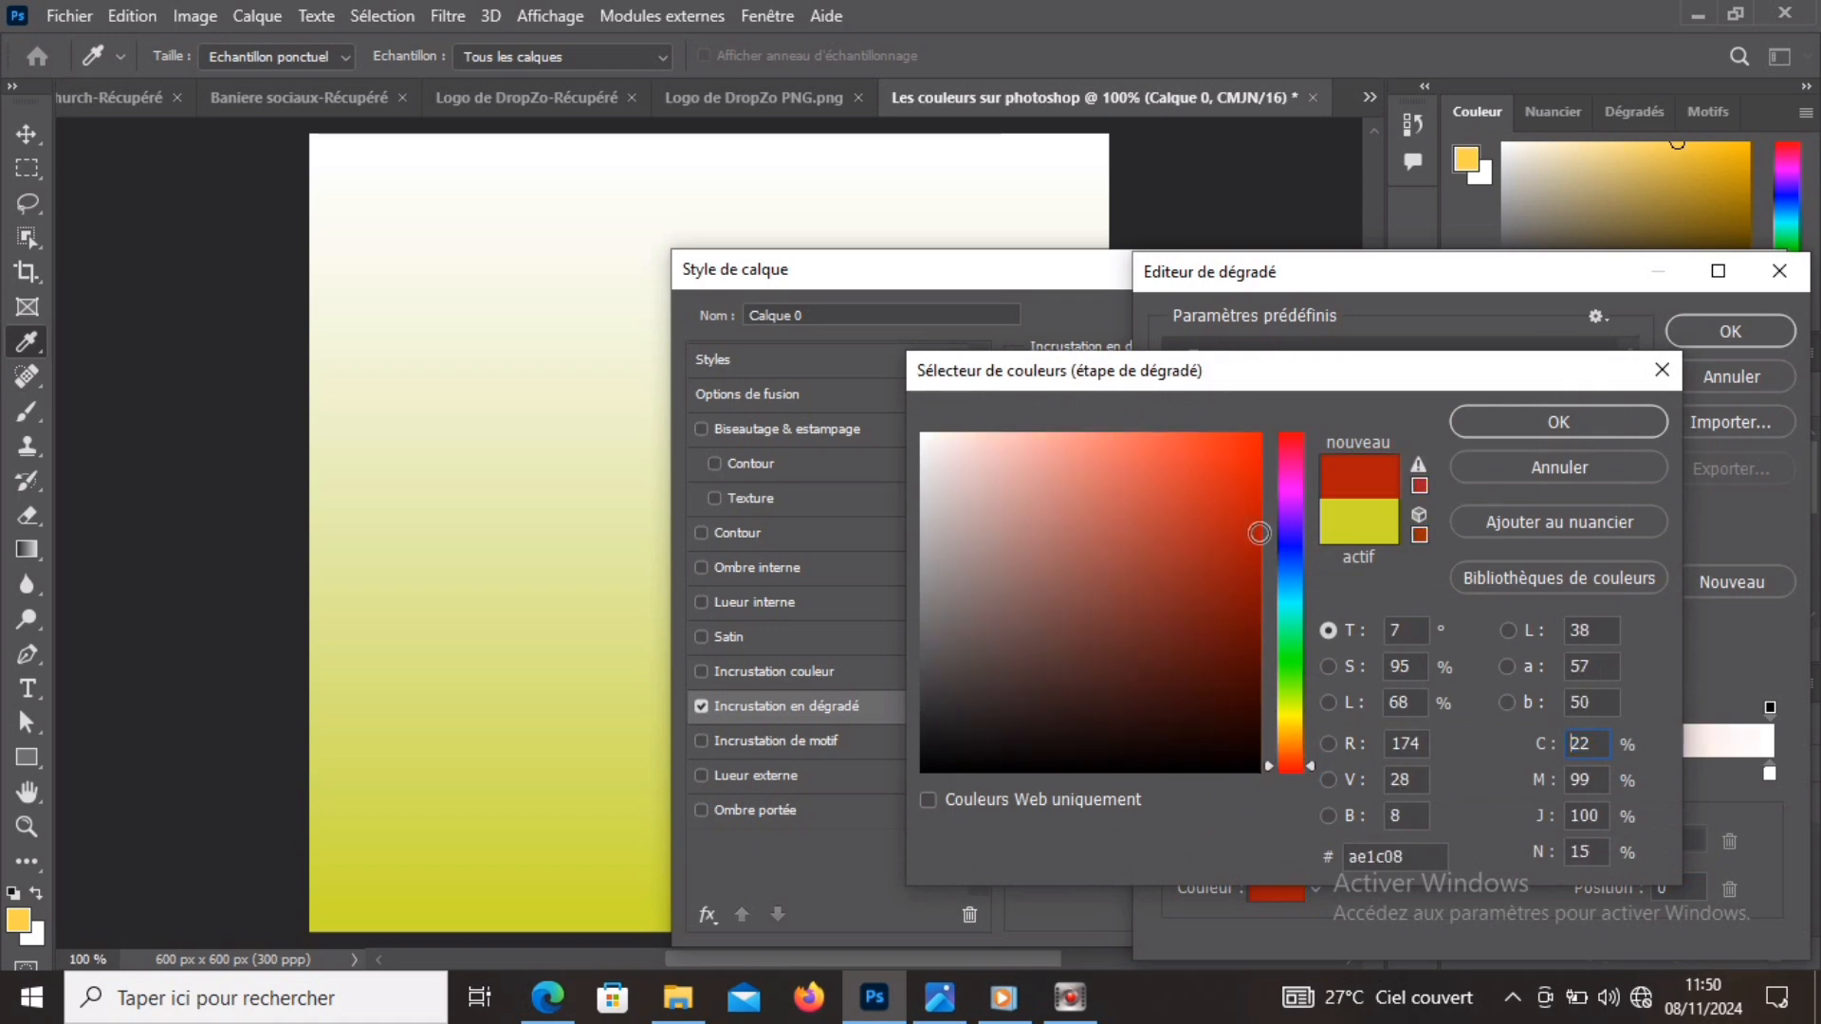
{"action": "left_click", "coordinate": [1514, 417]}
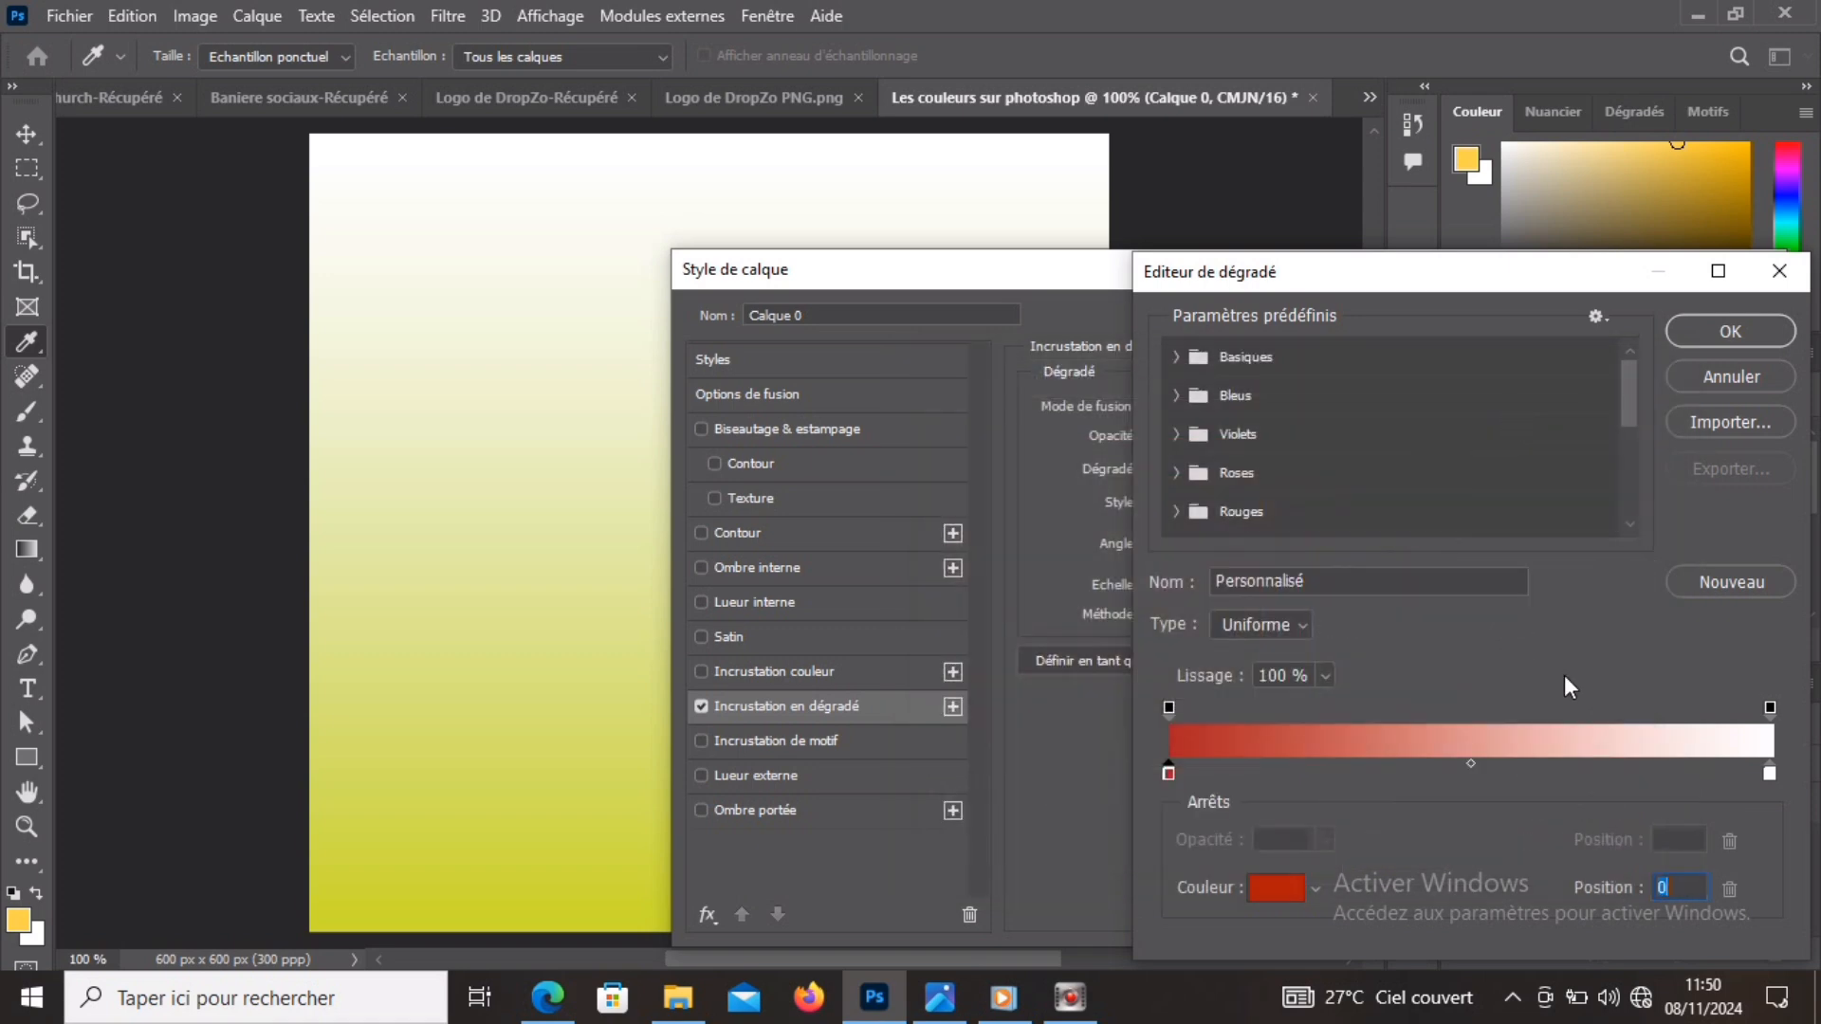
Set the gradient's end colour stop at position 100 to a green with hue 119° and accept the gradient.
{"action": "left_click", "coordinate": [1771, 774]}
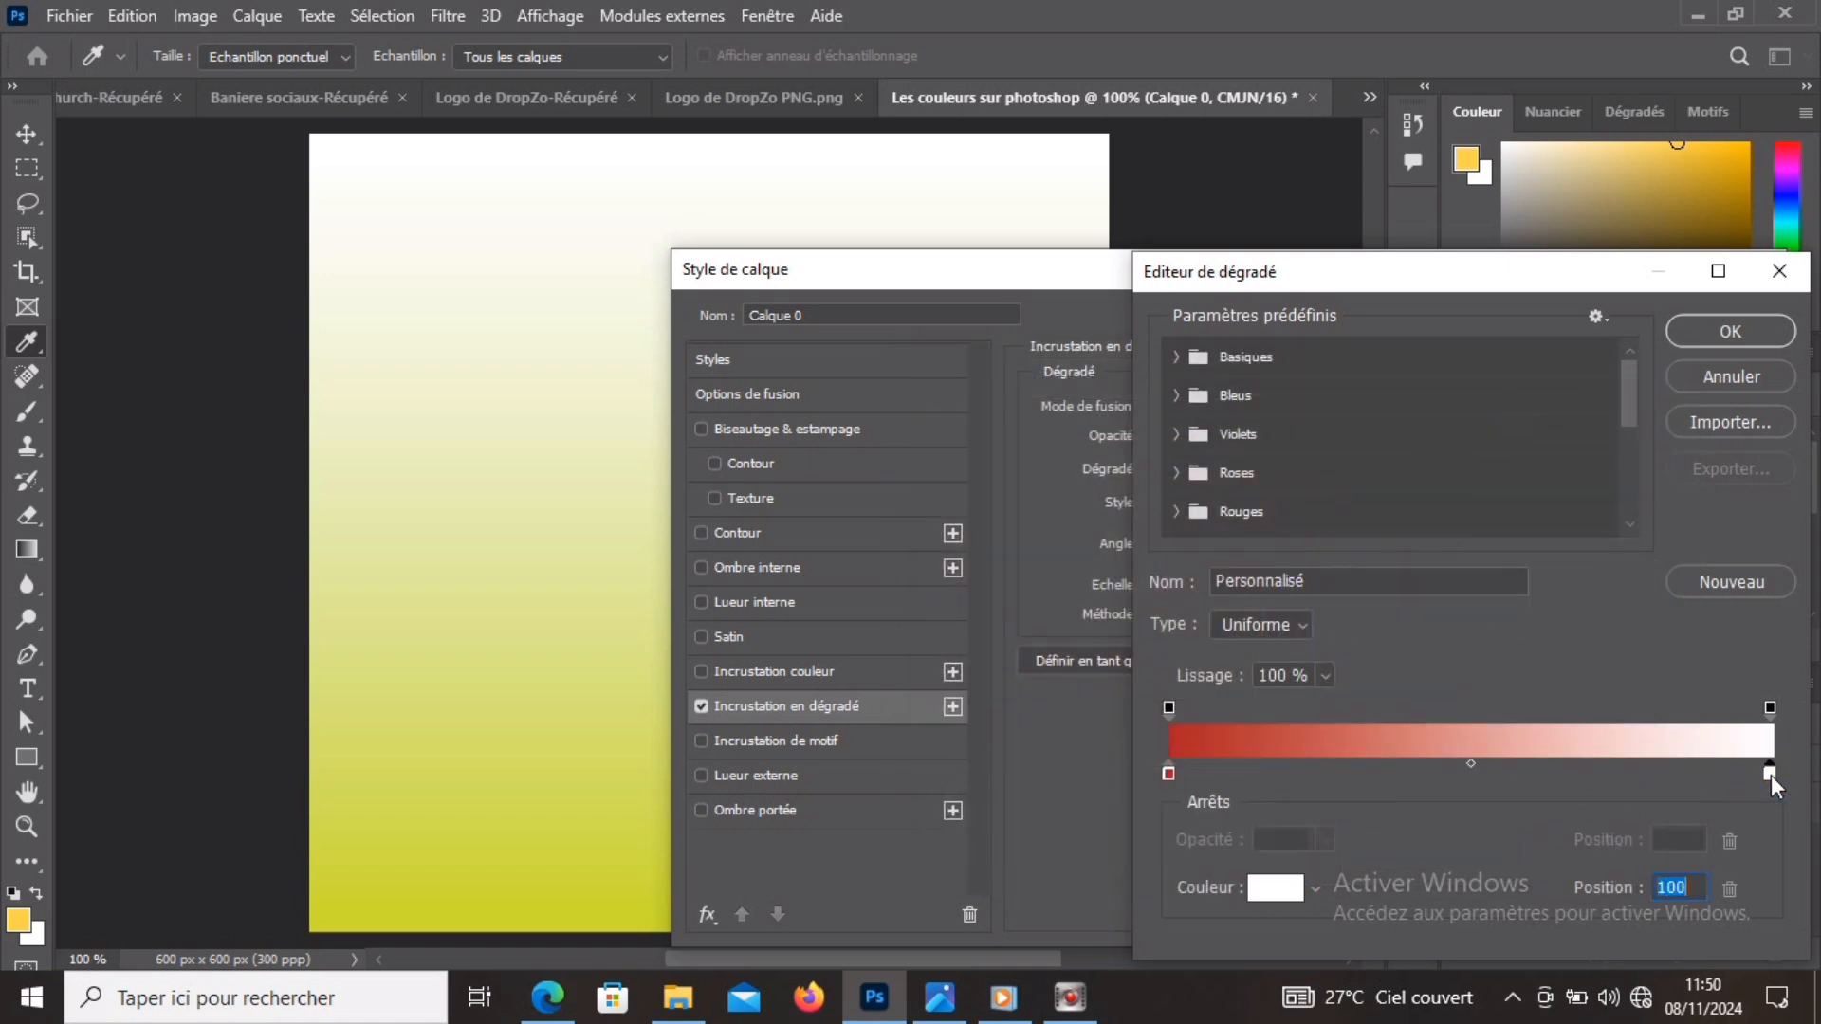
{"action": "left_click", "coordinate": [1280, 889]}
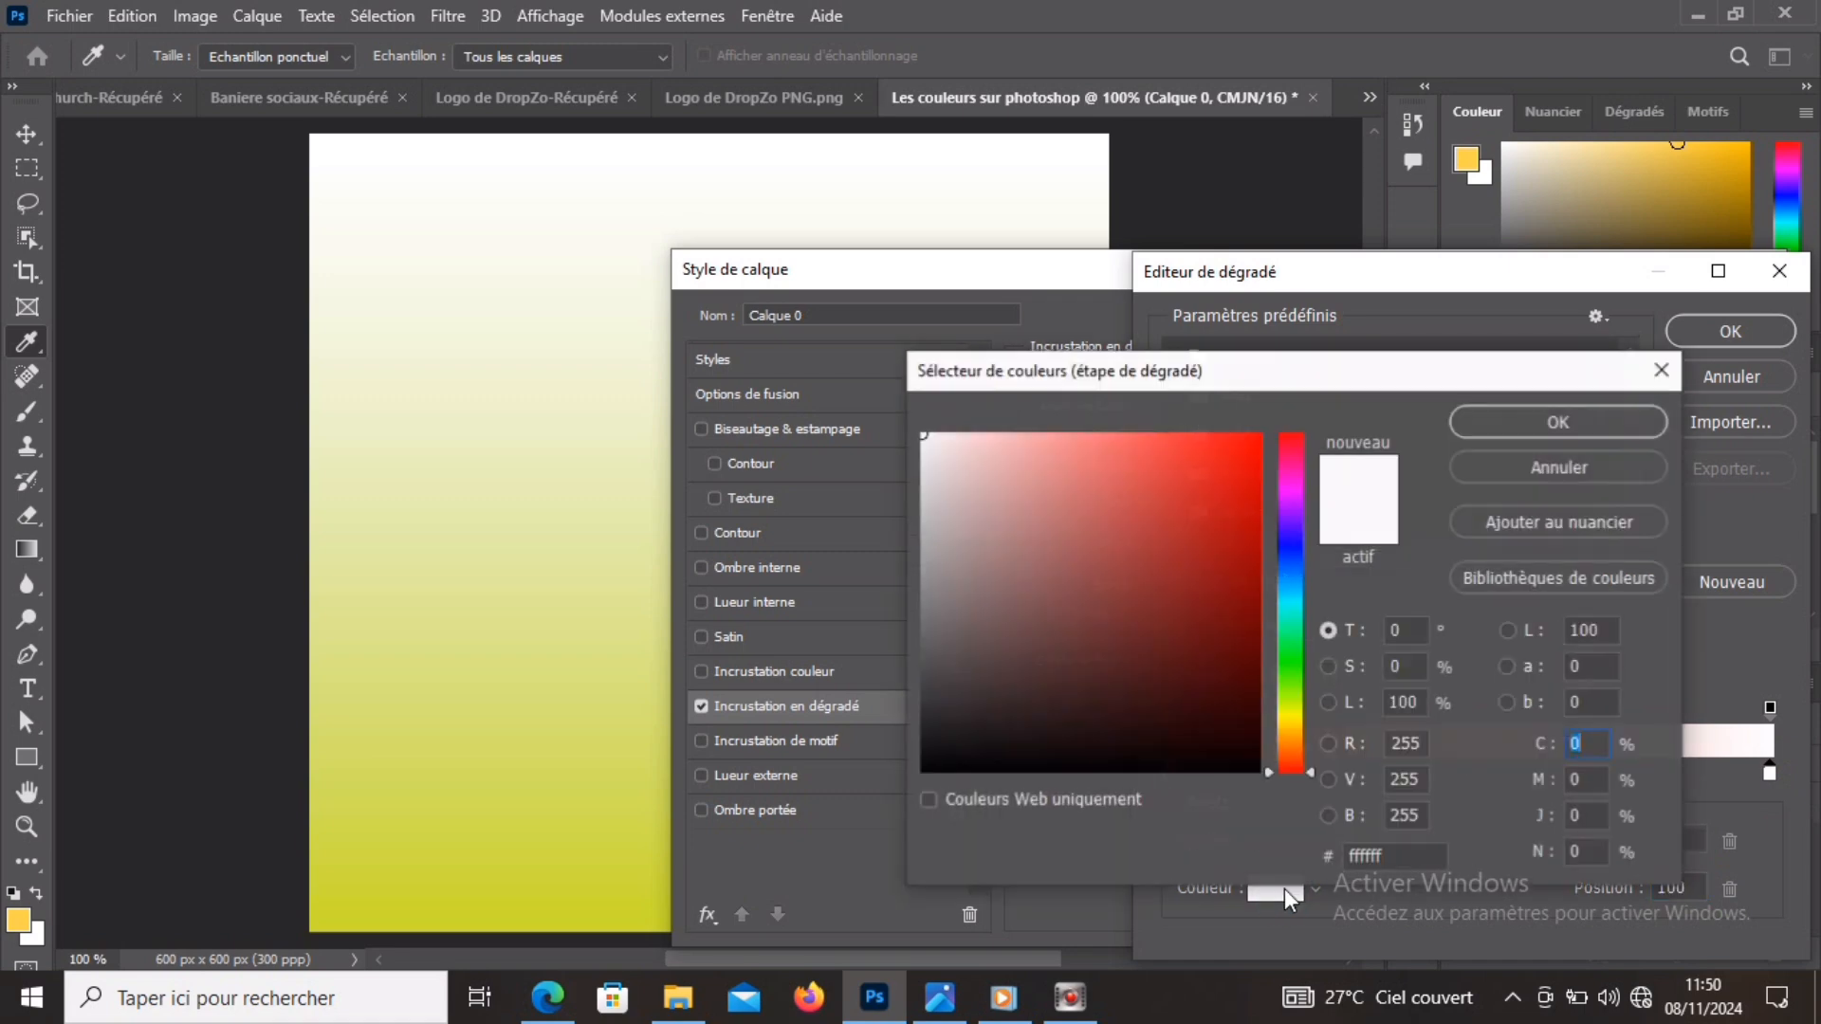
{"action": "left_click", "coordinate": [1294, 660]}
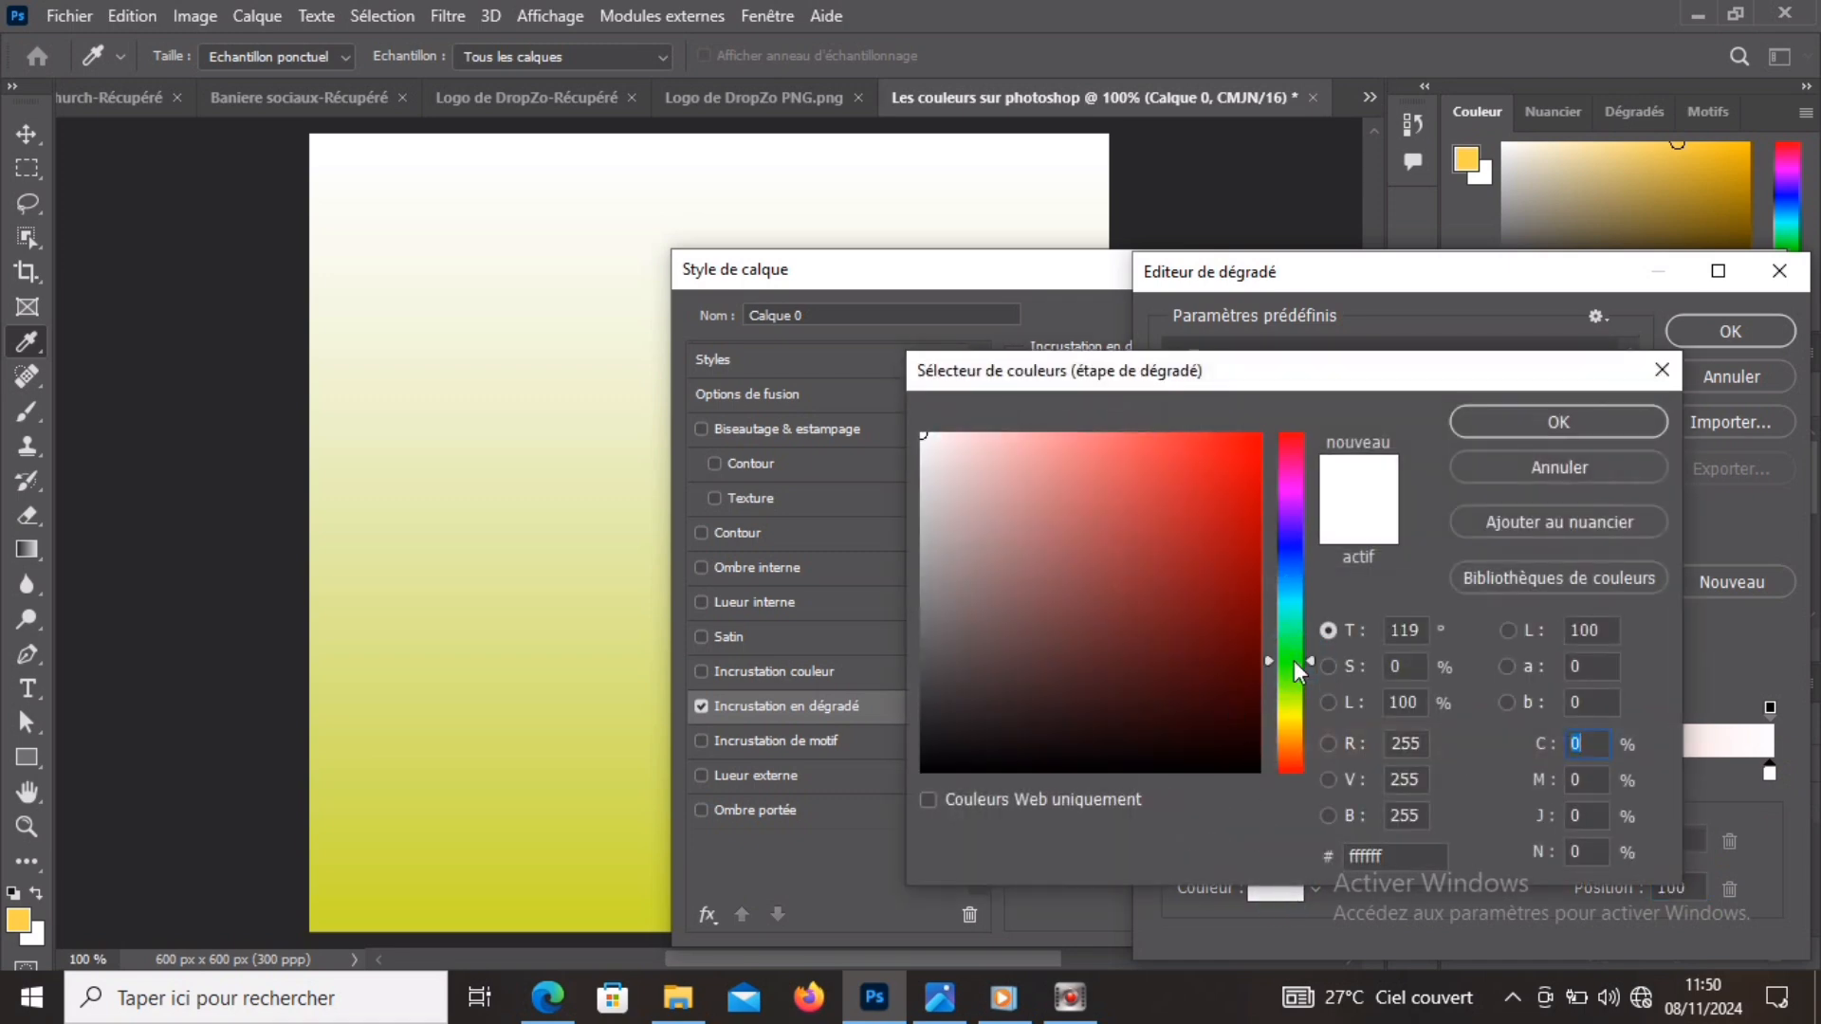
{"action": "left_click", "coordinate": [1226, 523]}
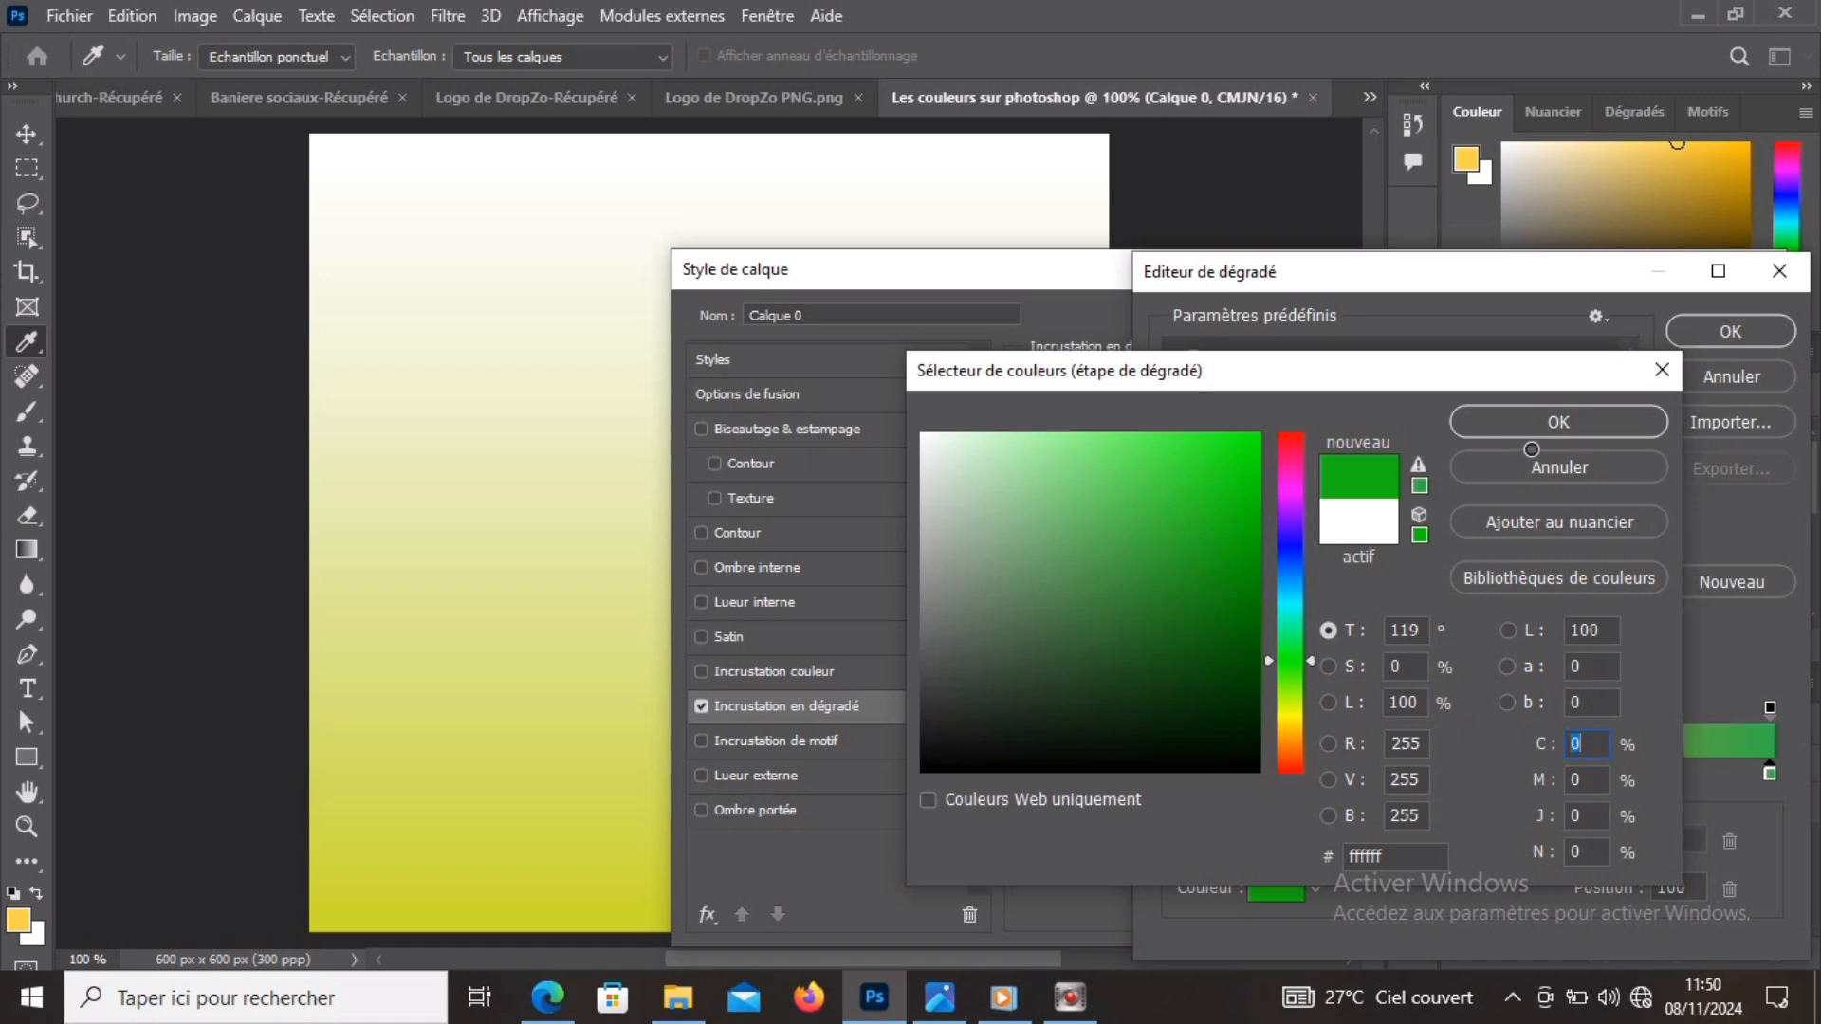
{"action": "left_click", "coordinate": [1578, 421]}
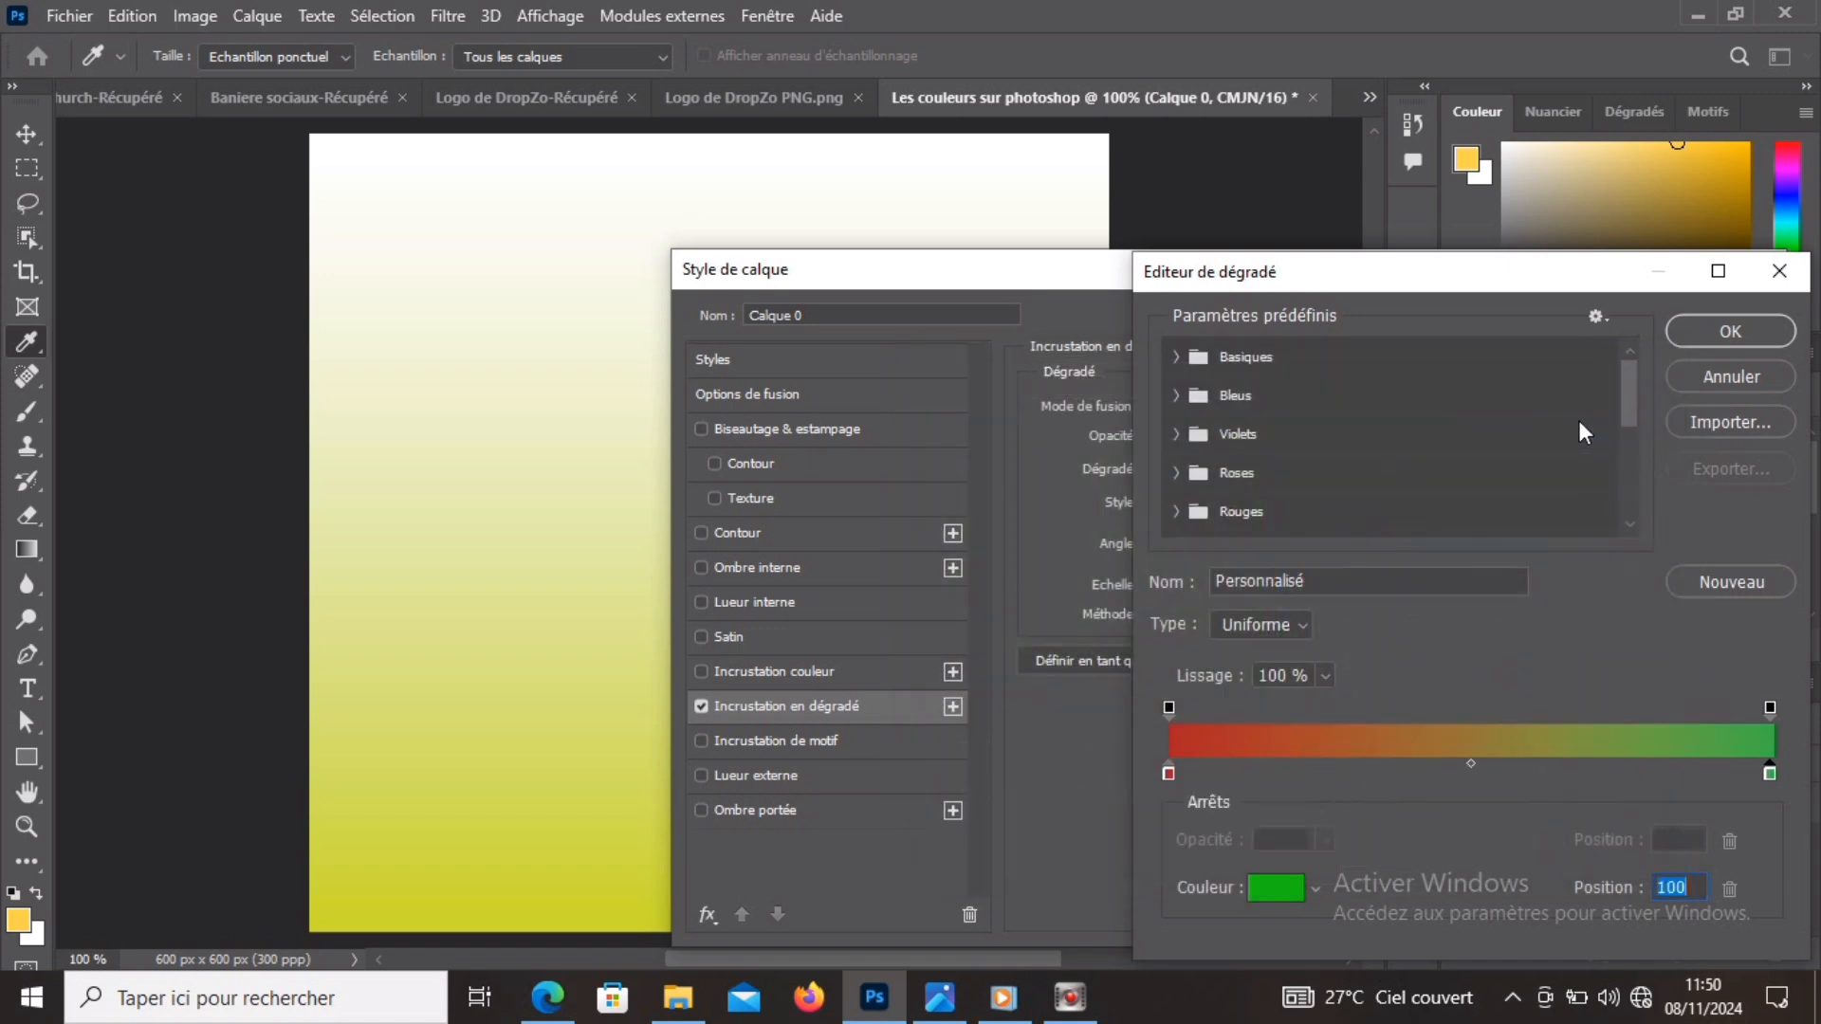
{"action": "left_click", "coordinate": [1741, 333]}
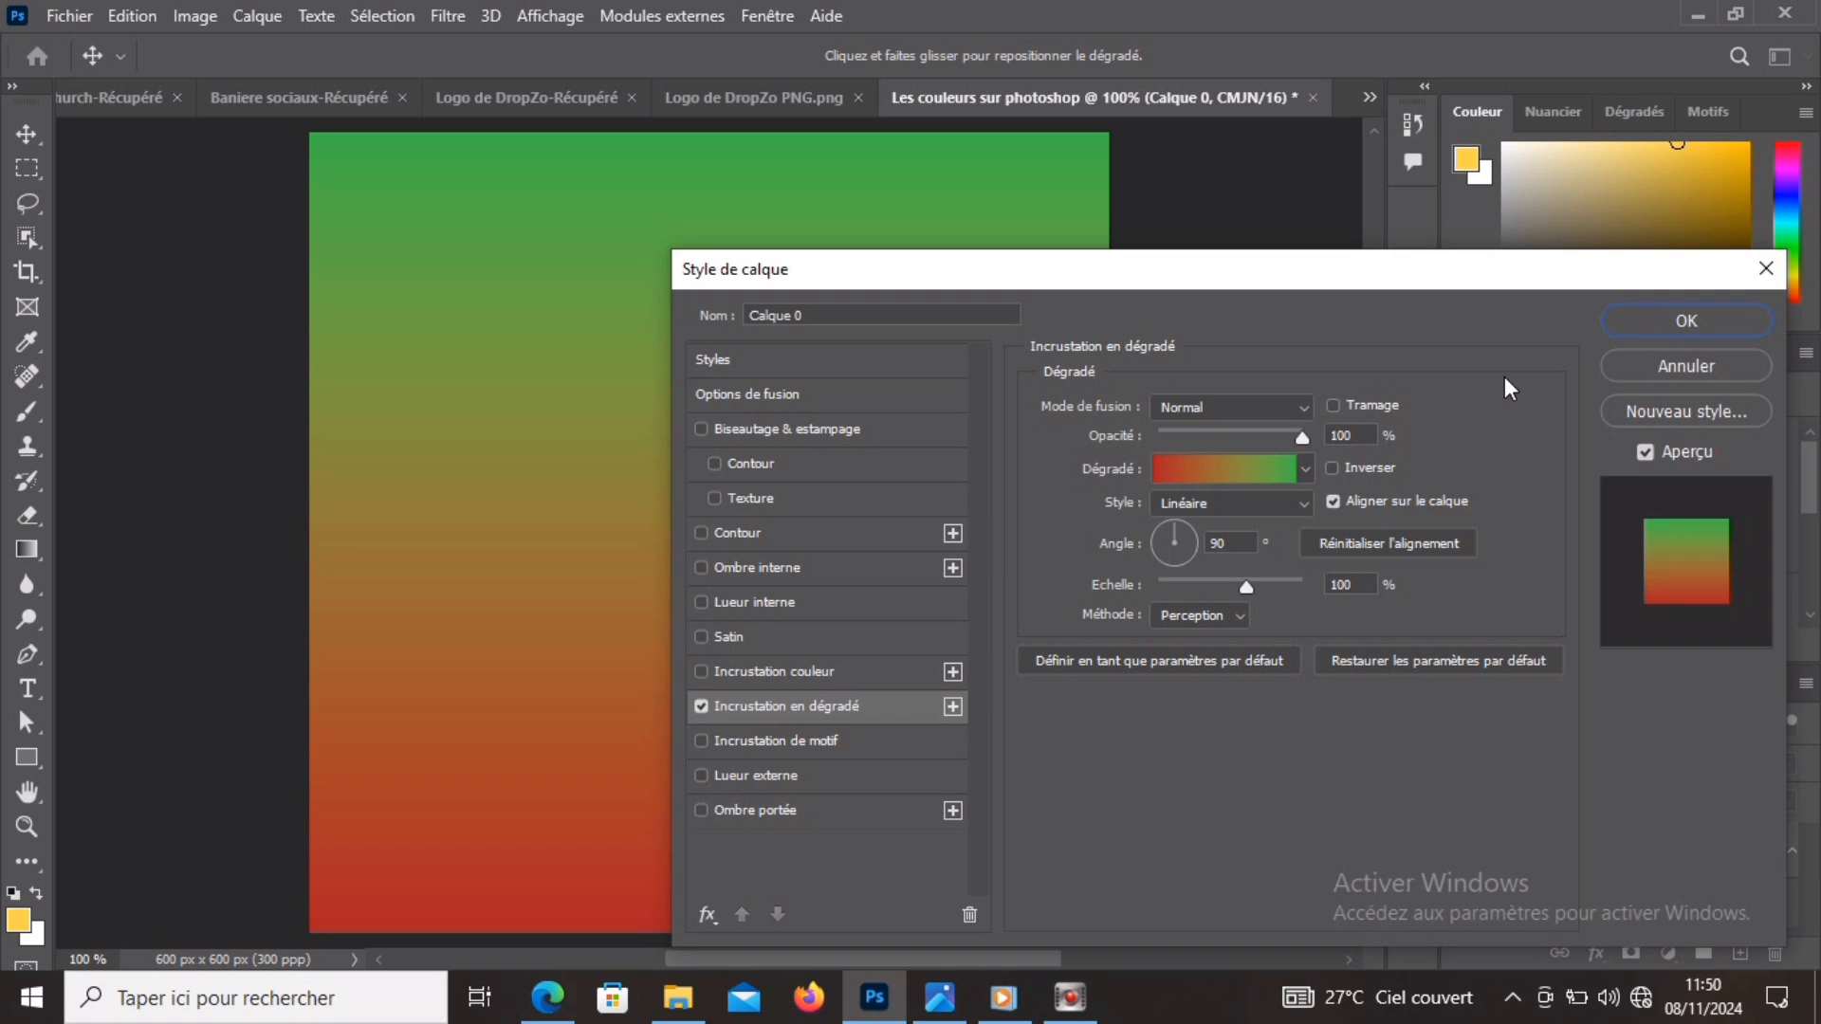
Try reversing the gradient overlay in the Linéaire and Radial styles, and turn the reversal (Inverser) back off.
{"action": "left_click", "coordinate": [1333, 468]}
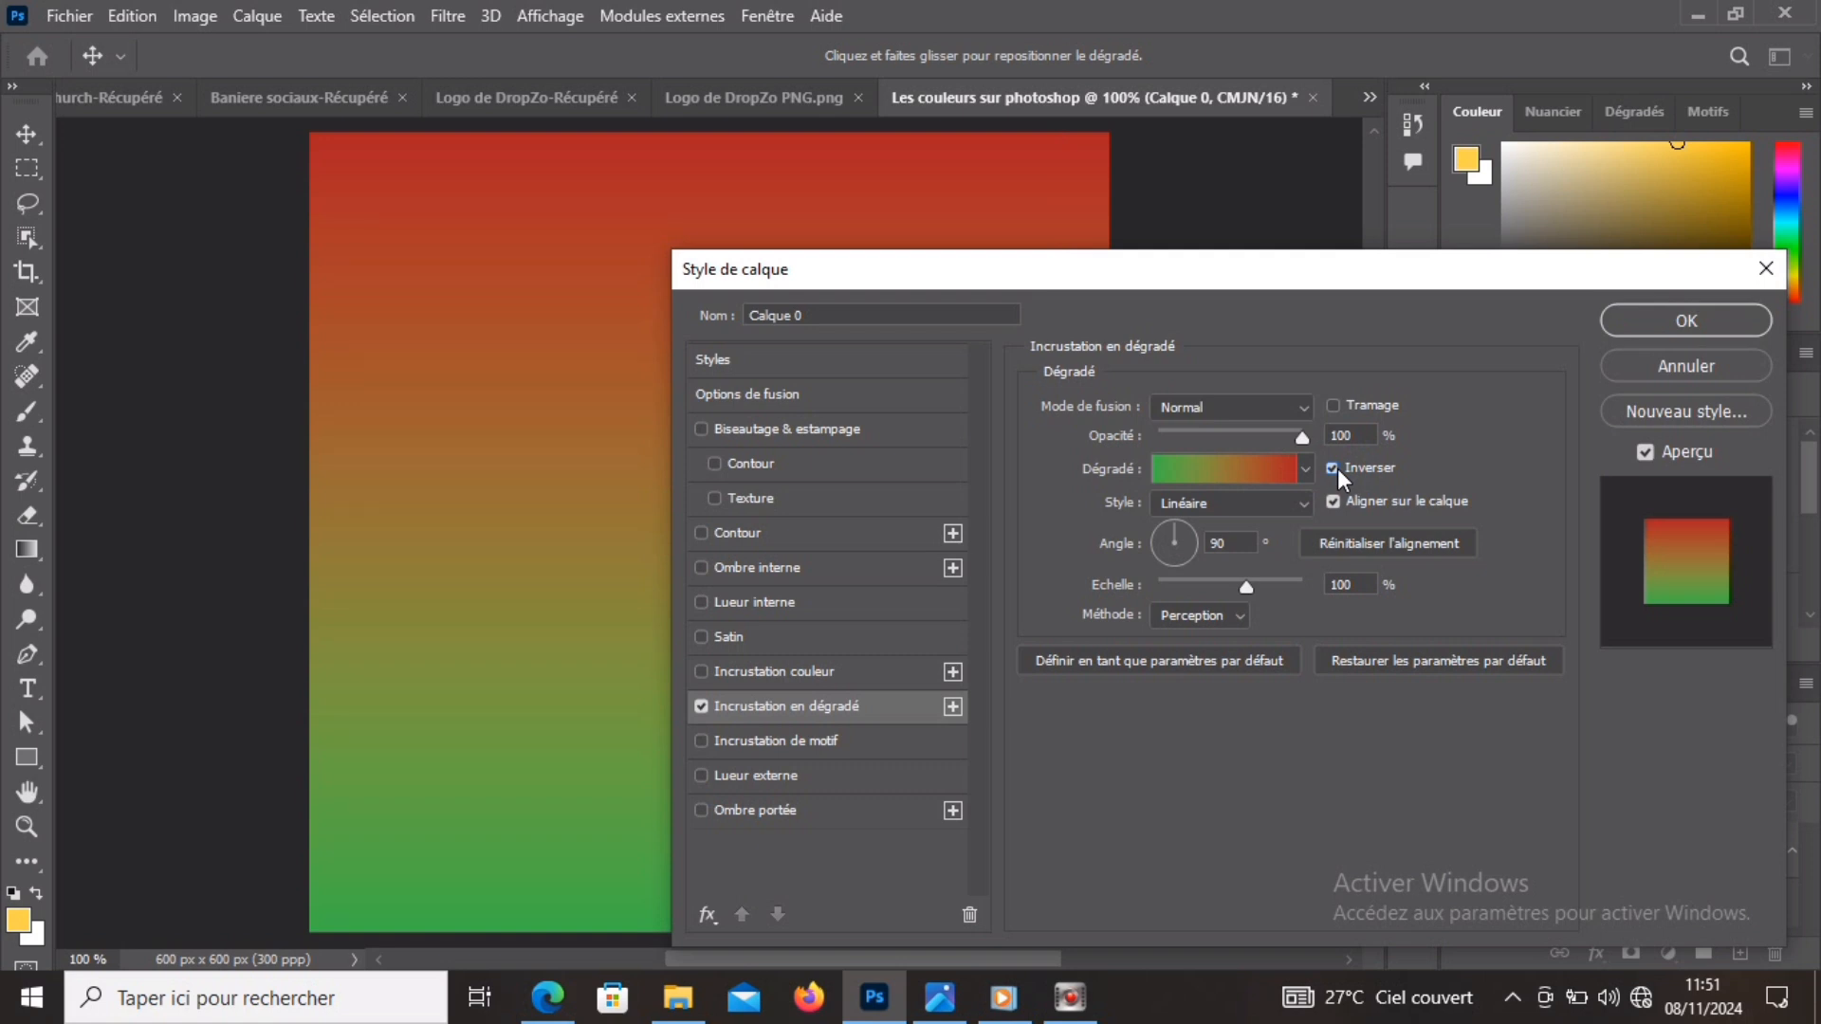
{"action": "left_click", "coordinate": [1298, 508]}
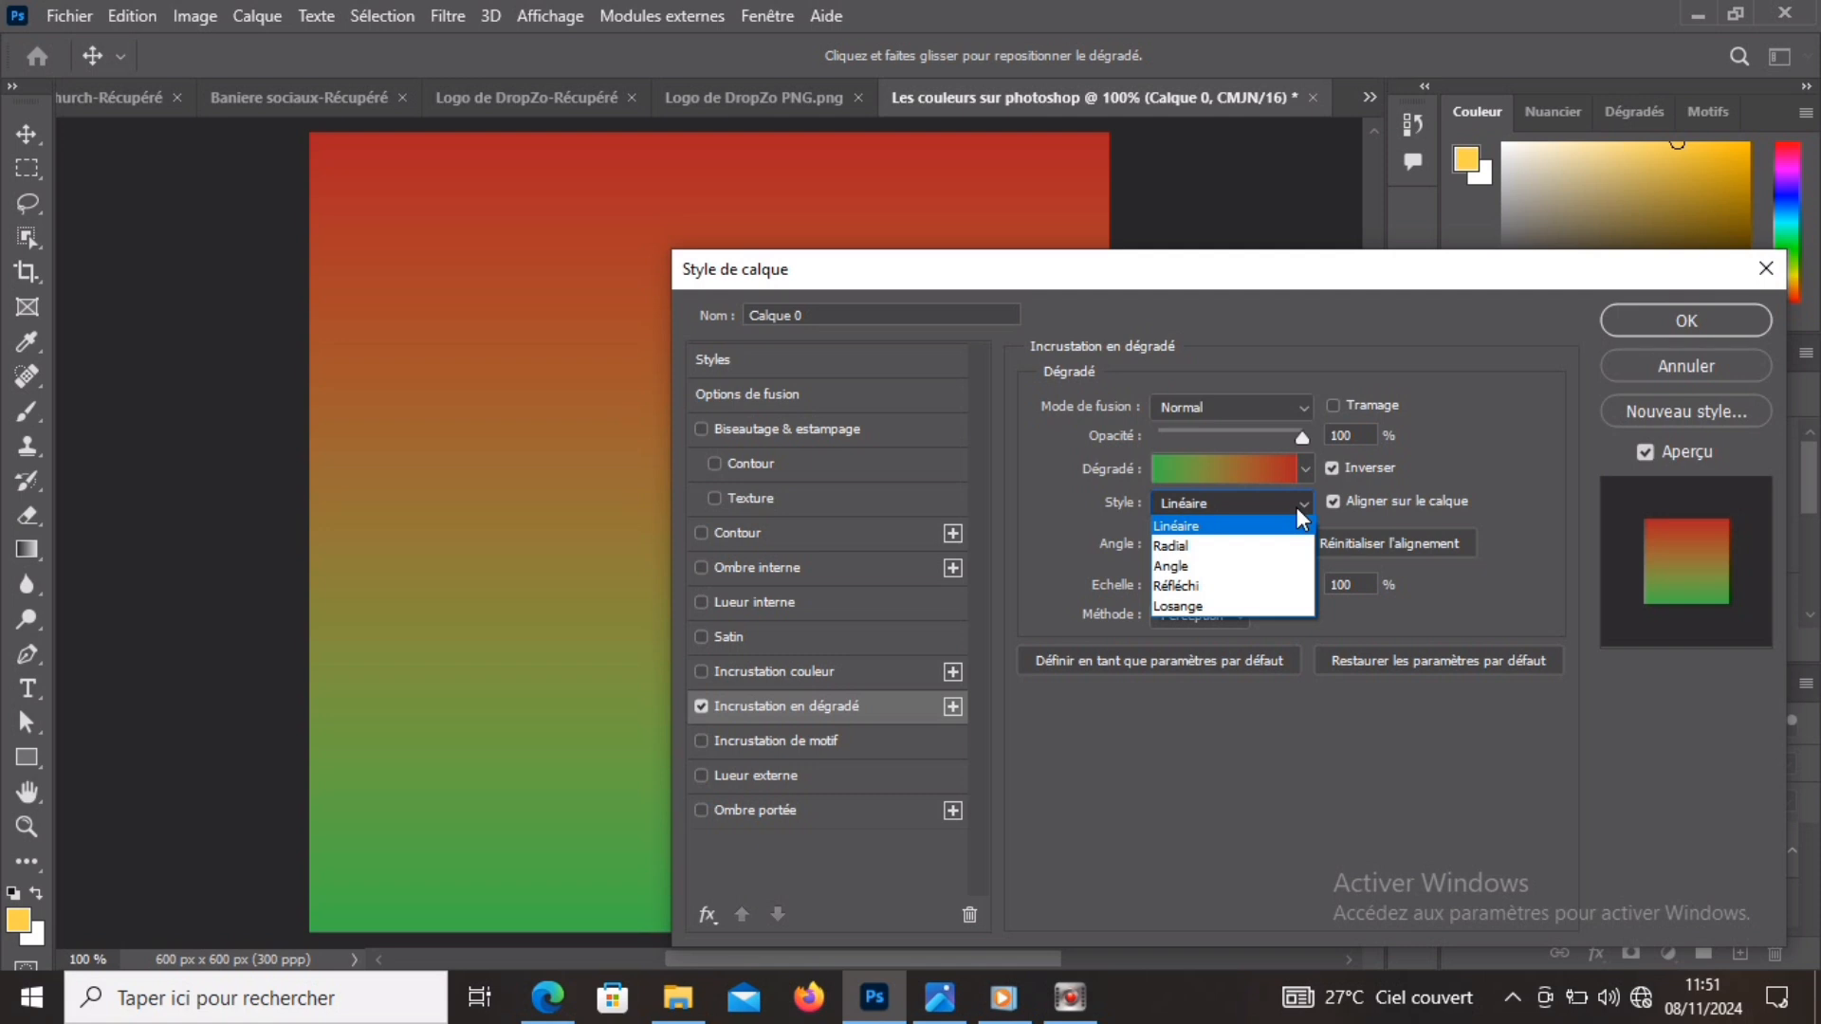
{"action": "left_click", "coordinate": [1217, 547]}
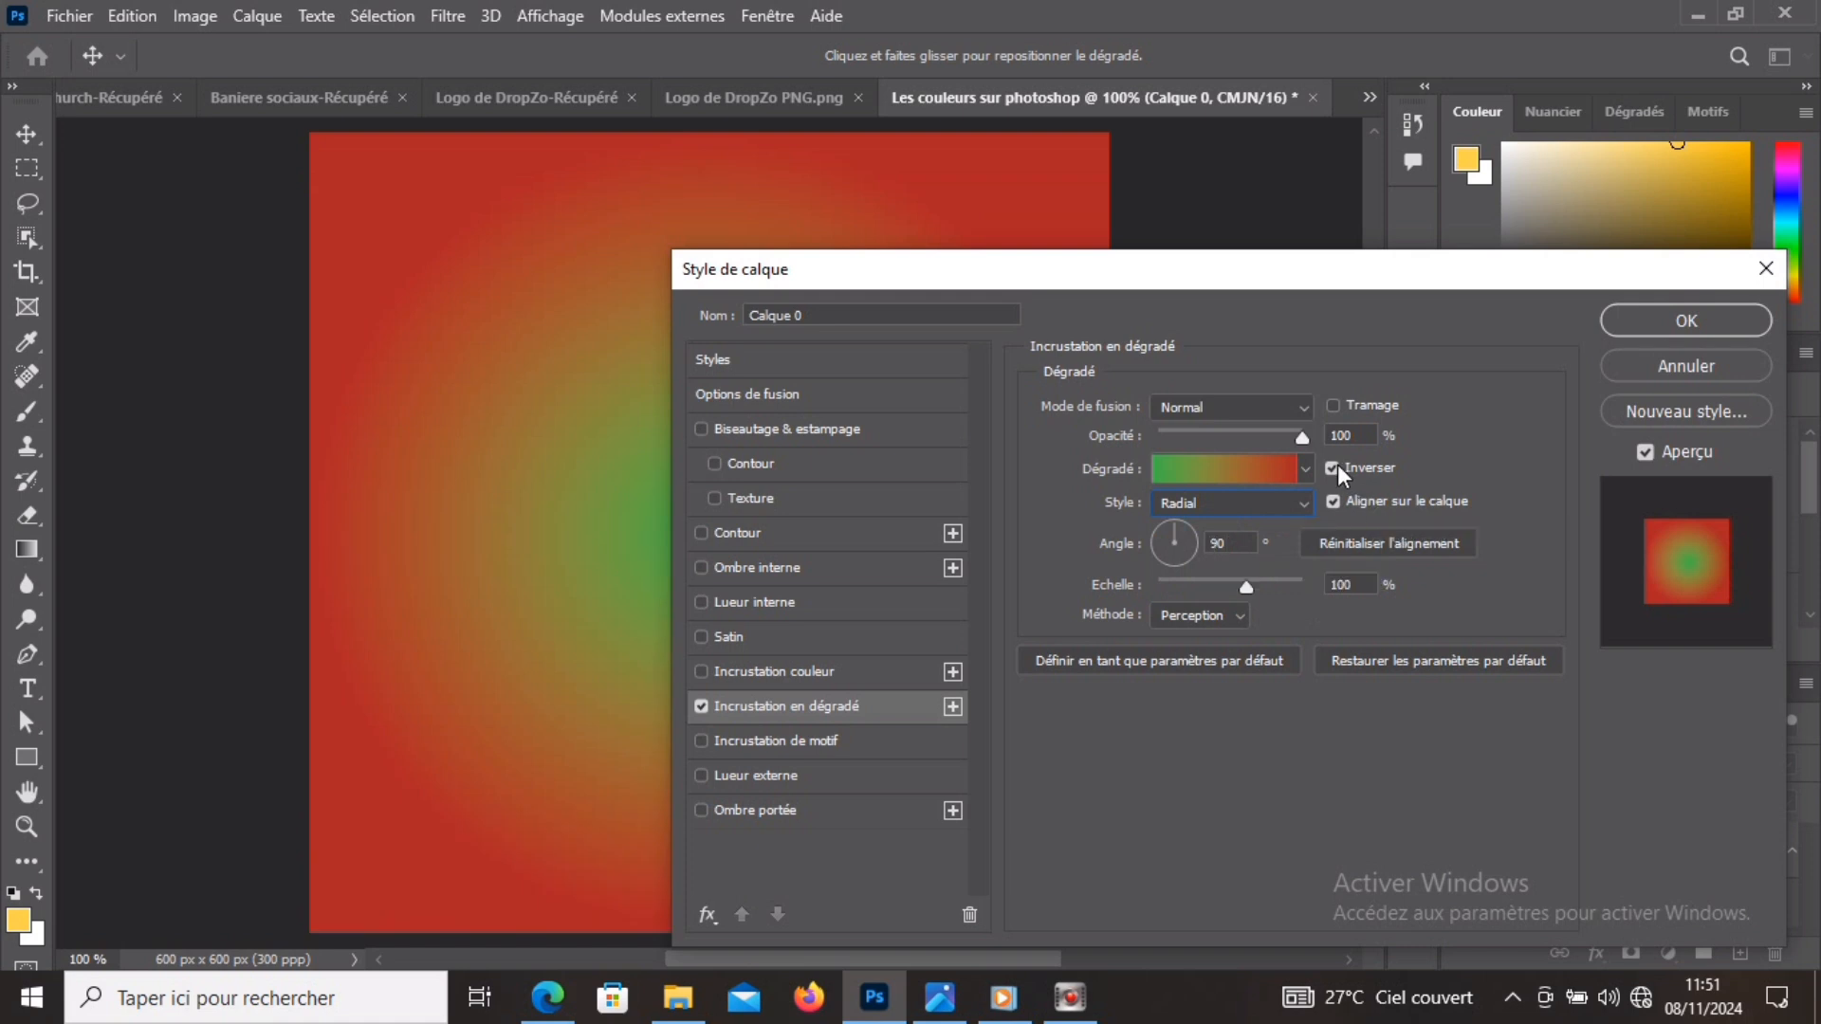
{"action": "left_click", "coordinate": [1334, 467]}
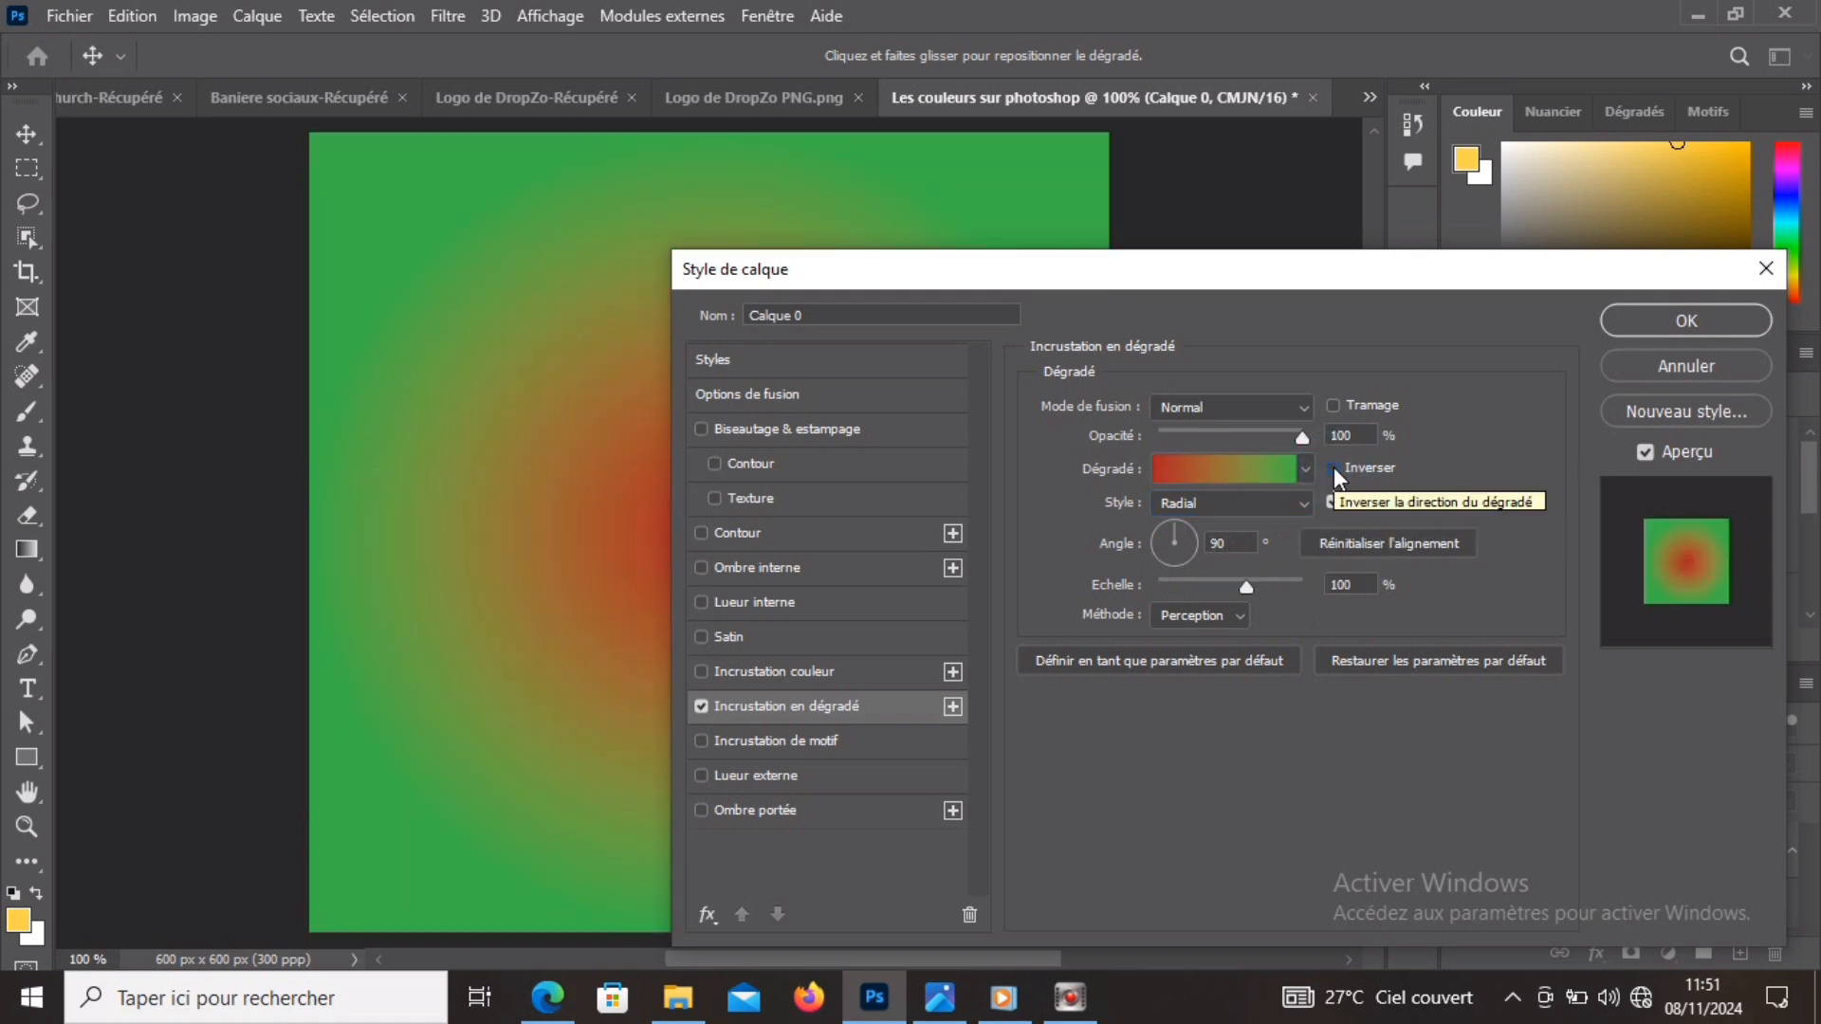
Try the Angle, Réfléchi and Losange styles in turn on the gradient overlay.
{"action": "left_click", "coordinate": [1268, 507]}
{"action": "left_click", "coordinate": [1235, 565]}
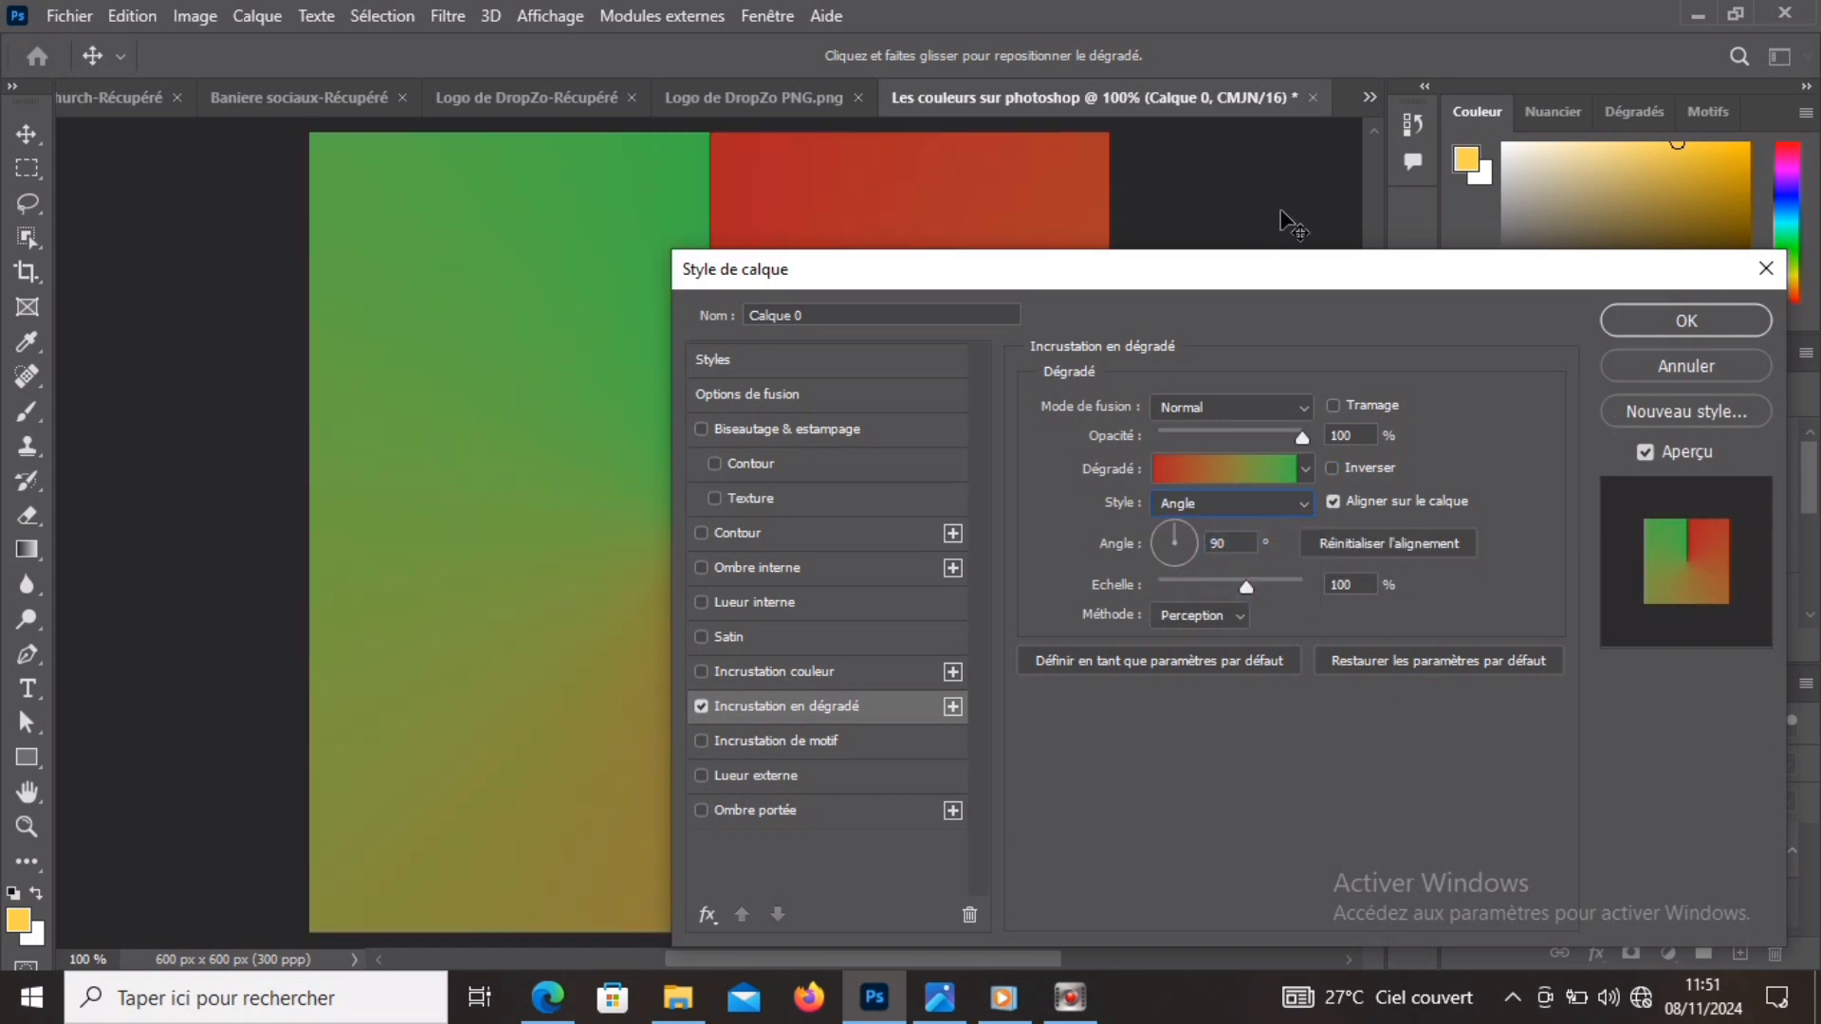
{"action": "mouse_move", "coordinate": [1271, 273]}
{"action": "left_mouse_down"}
{"action": "mouse_move", "coordinate": [1382, 248]}
{"action": "mouse_move", "coordinate": [1533, 171]}
{"action": "mouse_move", "coordinate": [1644, 287]}
{"action": "mouse_move", "coordinate": [1261, 255]}
{"action": "left_mouse_up"}
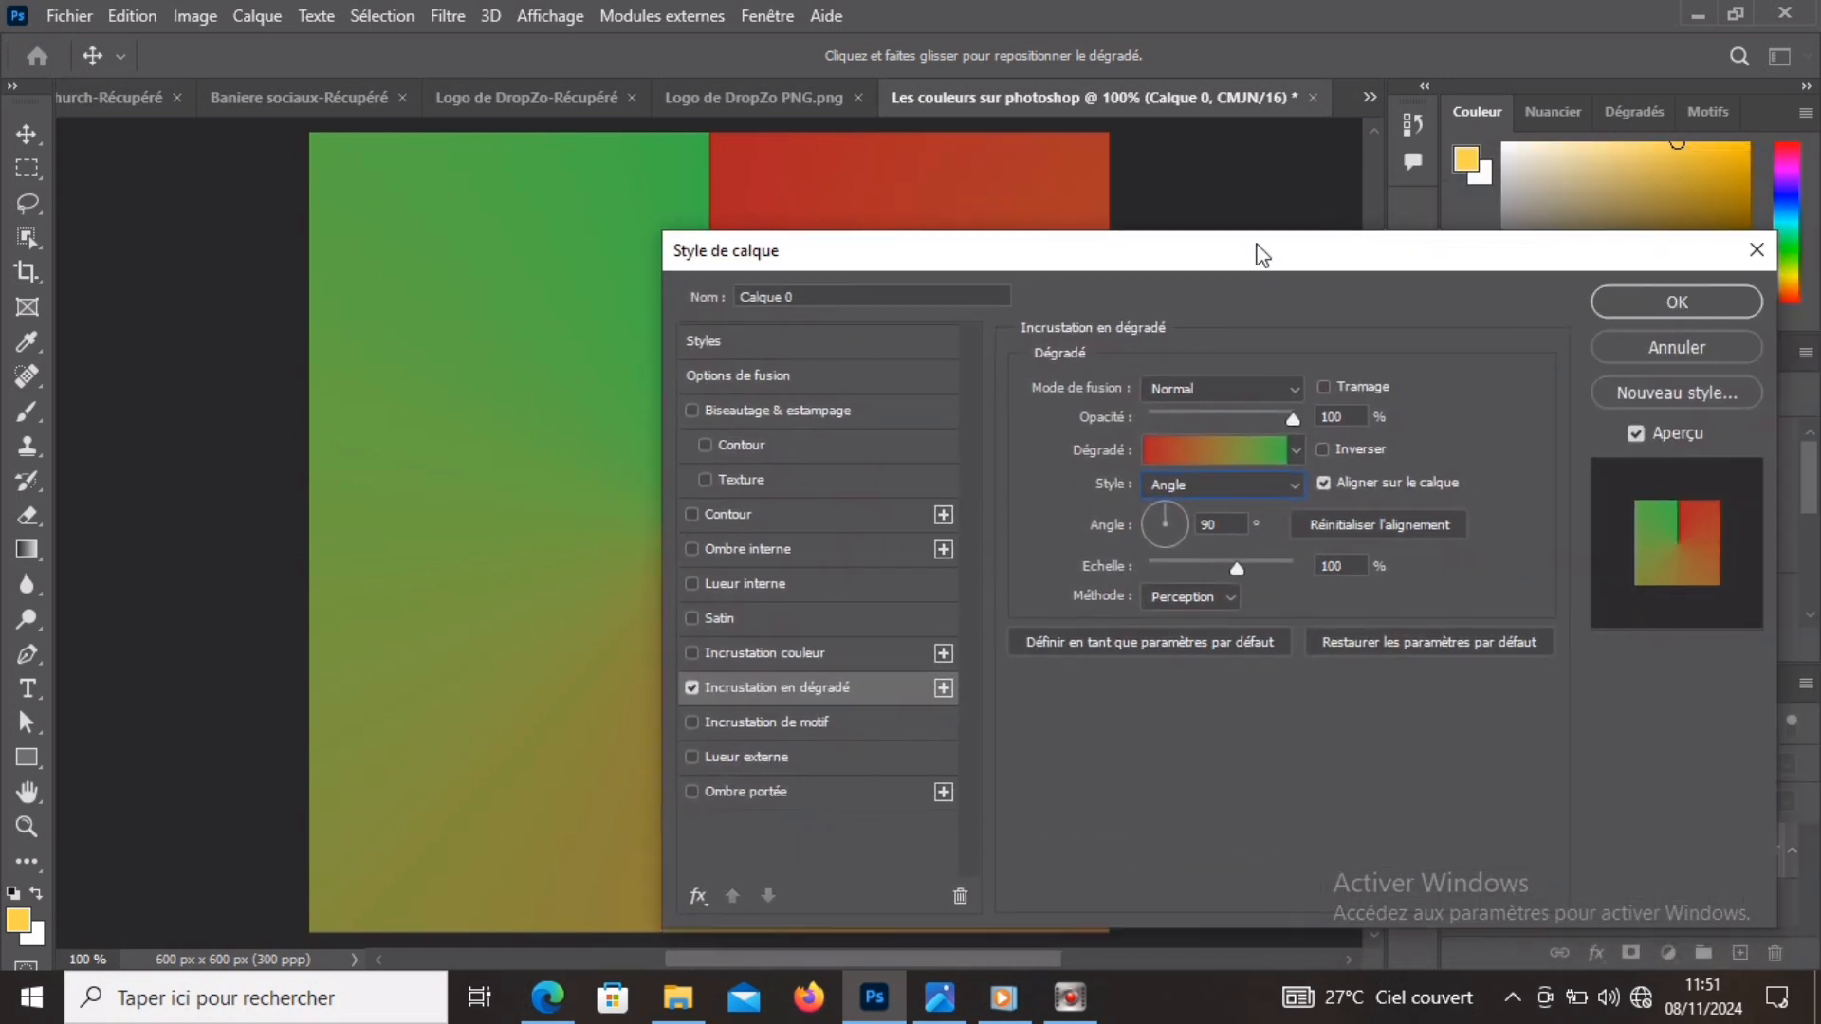
{"action": "left_click", "coordinate": [1274, 480]}
{"action": "left_click", "coordinate": [1242, 568]}
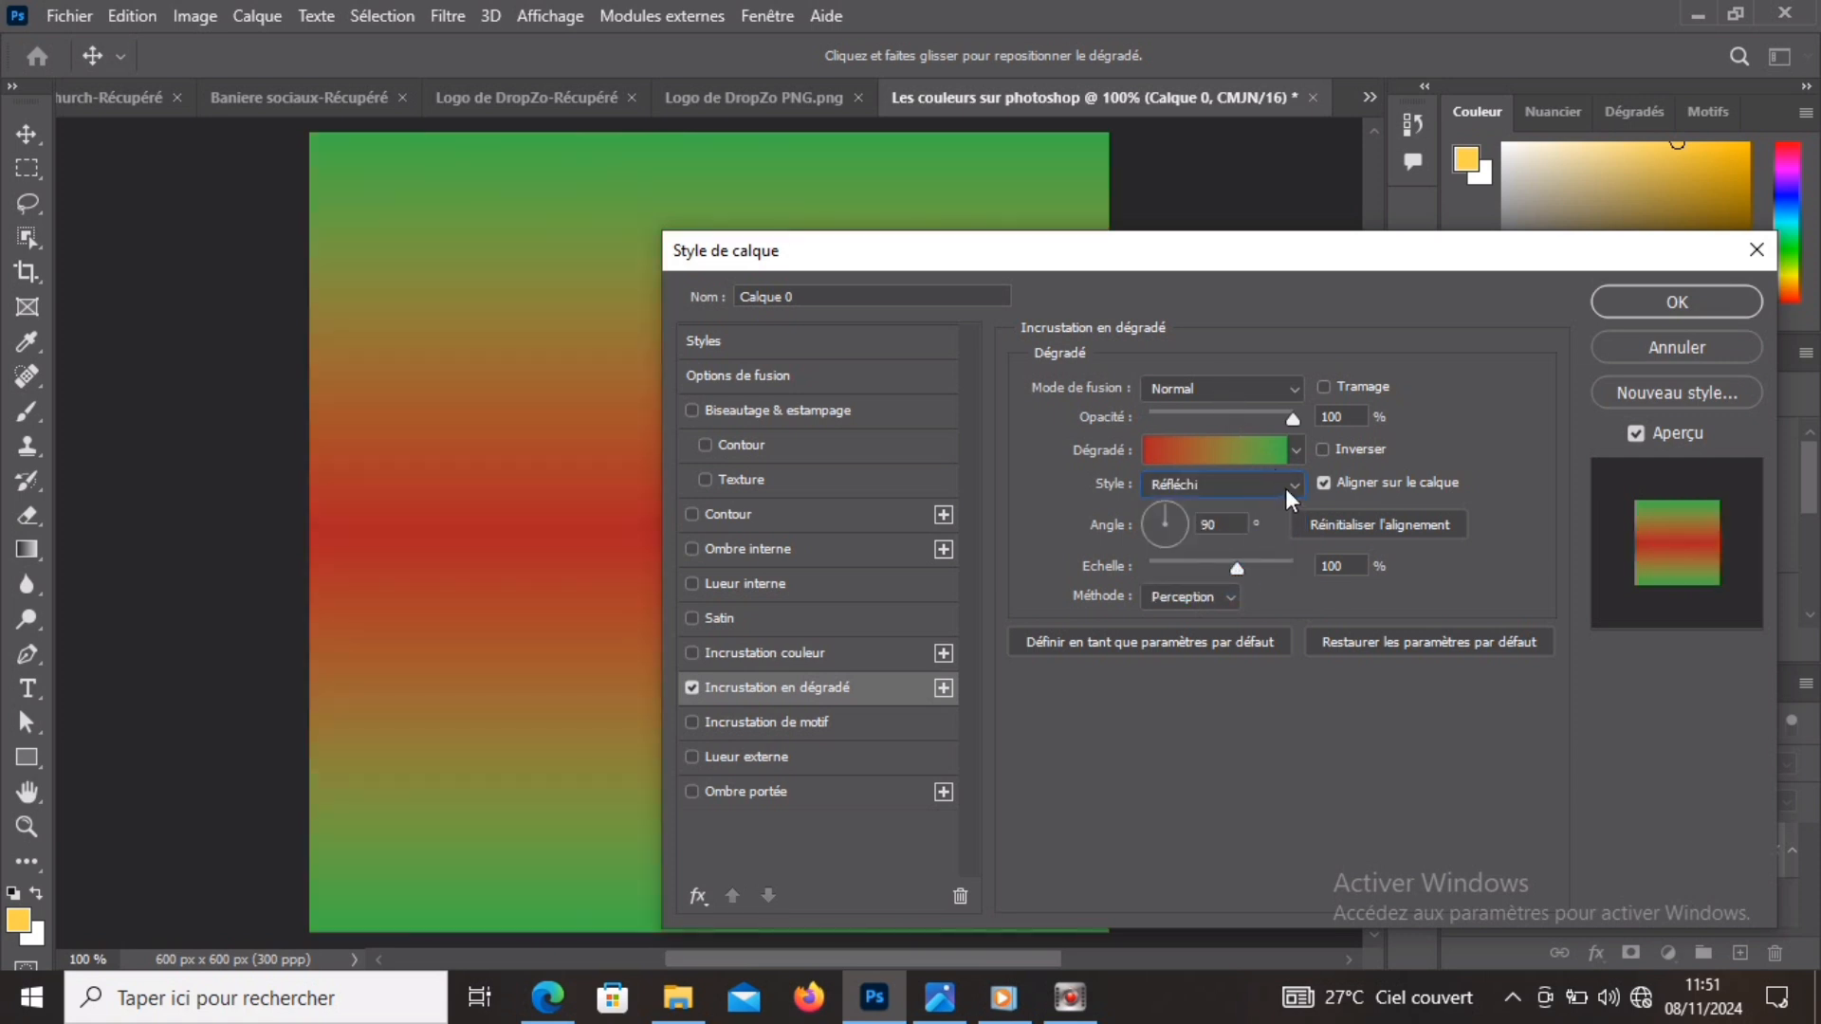
{"action": "left_click", "coordinate": [1287, 489]}
{"action": "left_click", "coordinate": [1242, 592]}
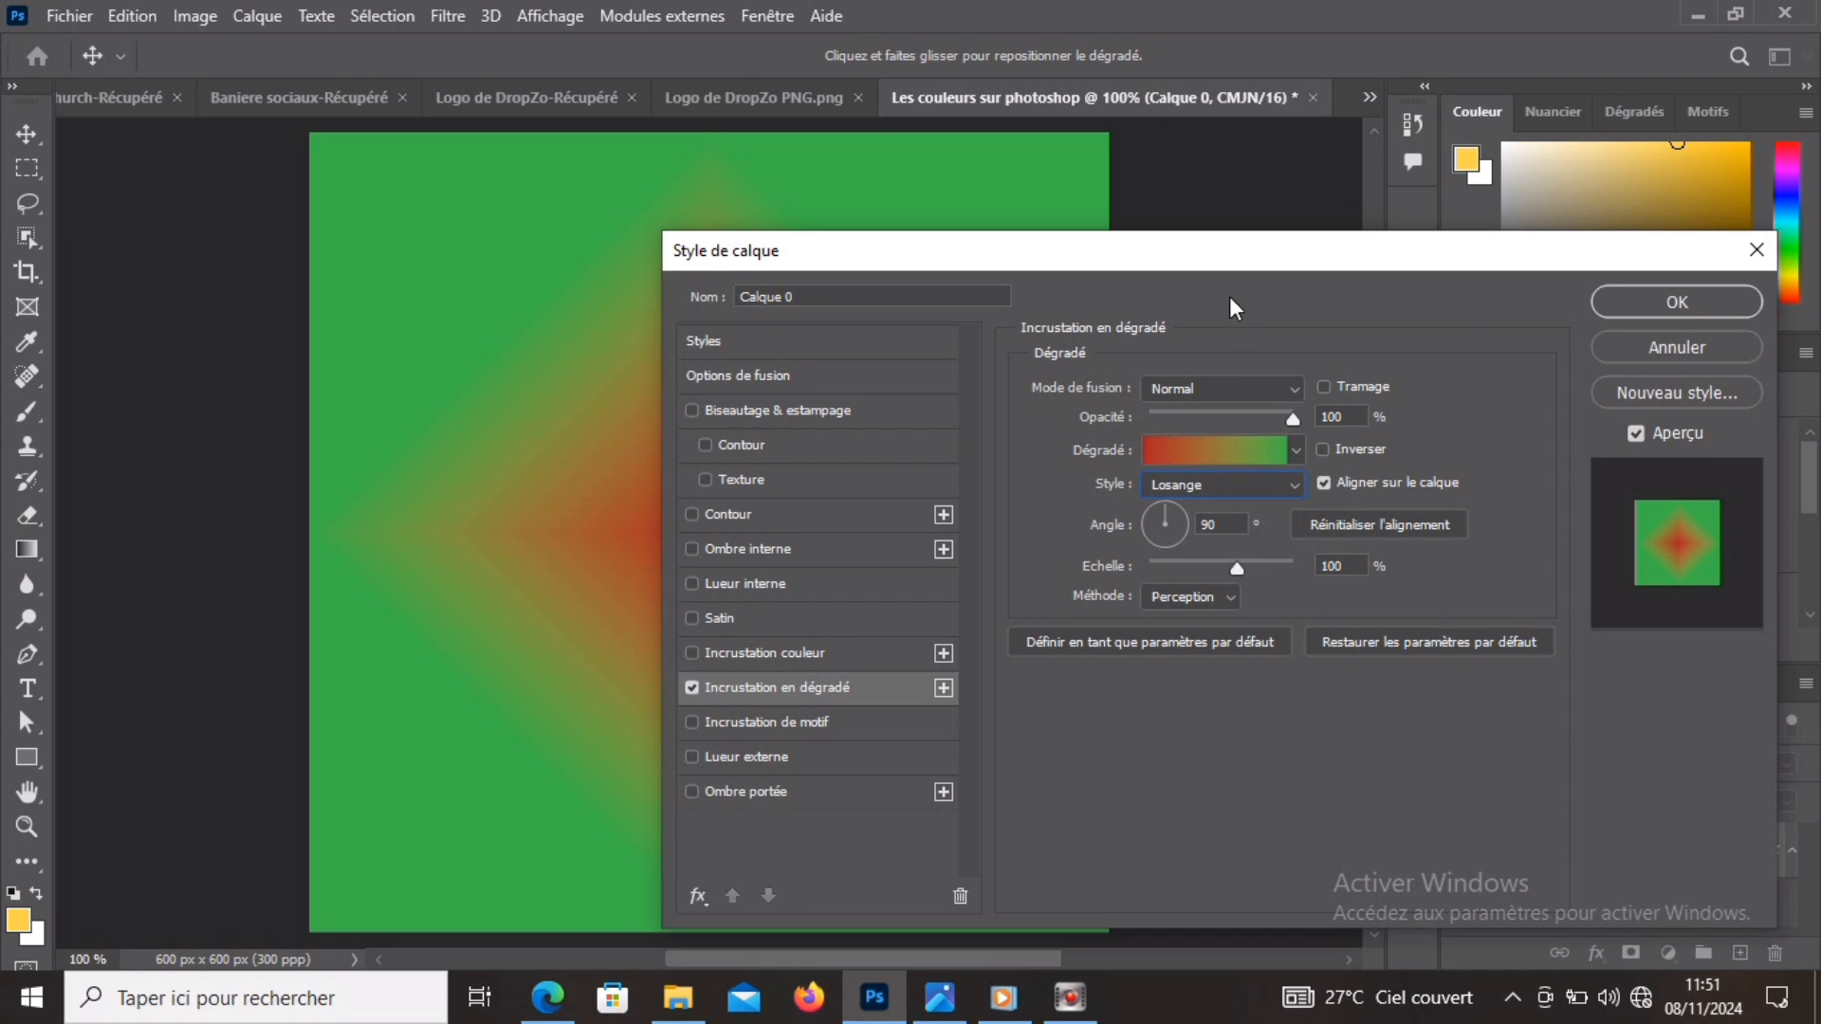
Set the gradient overlay's scale (Echelle) to 108 % and try the Linéaire style with its direction reversed.
{"action": "left_click_drag", "start_coordinate": [1212, 256], "coordinate": [1402, 218]}
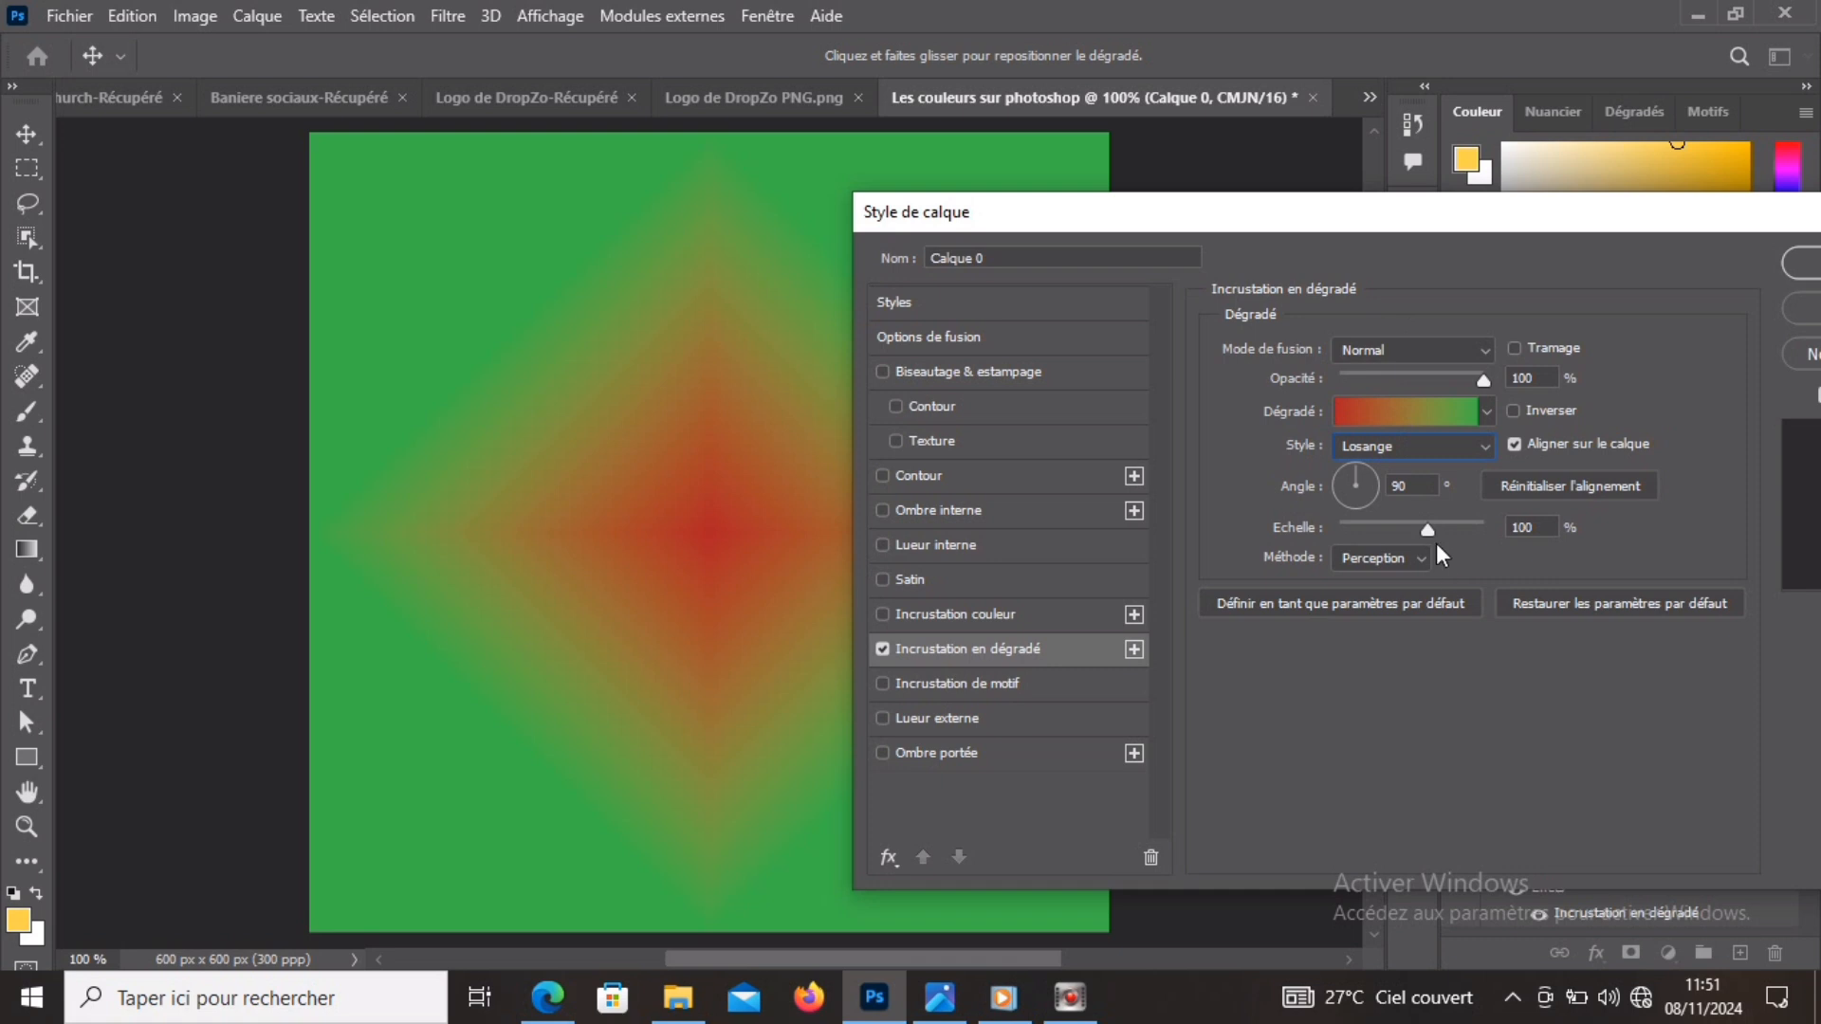
{"action": "mouse_move", "coordinate": [1429, 531]}
{"action": "left_mouse_down"}
{"action": "mouse_move", "coordinate": [1326, 544]}
{"action": "mouse_move", "coordinate": [1438, 526]}
{"action": "left_mouse_up"}
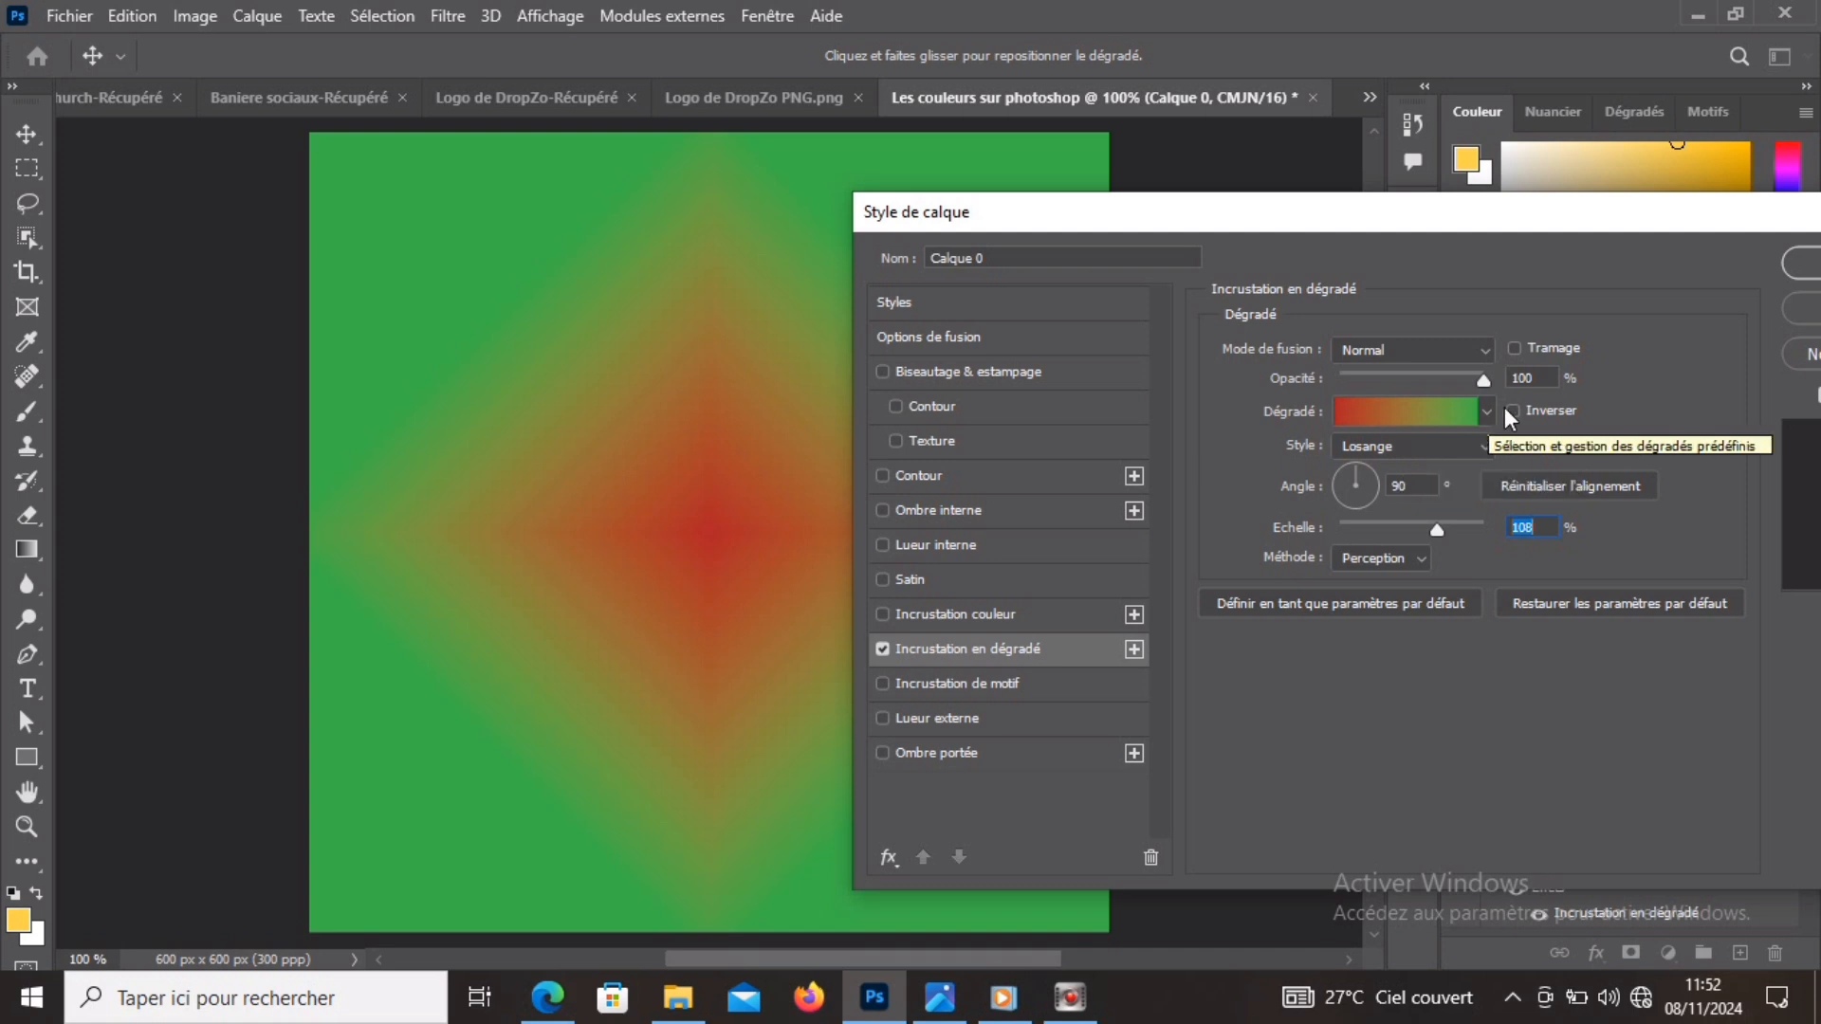
{"action": "left_click", "coordinate": [1480, 445]}
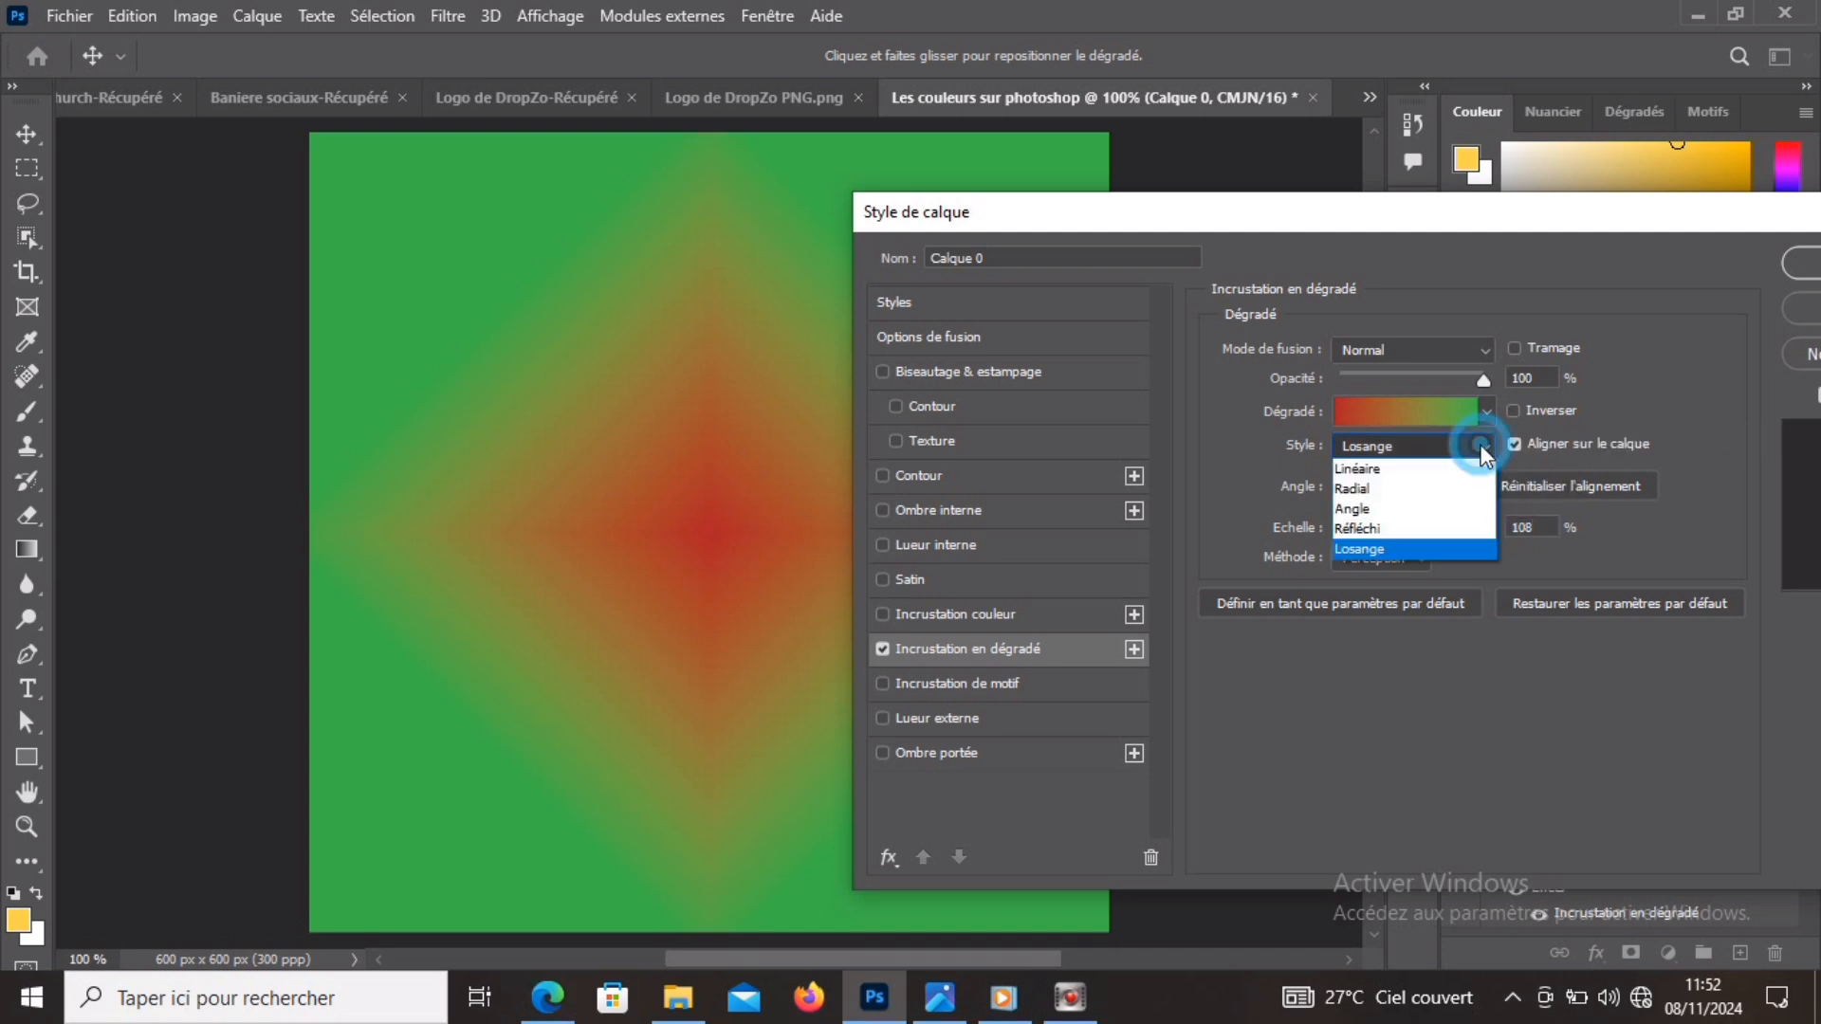
{"action": "left_click", "coordinate": [1410, 471]}
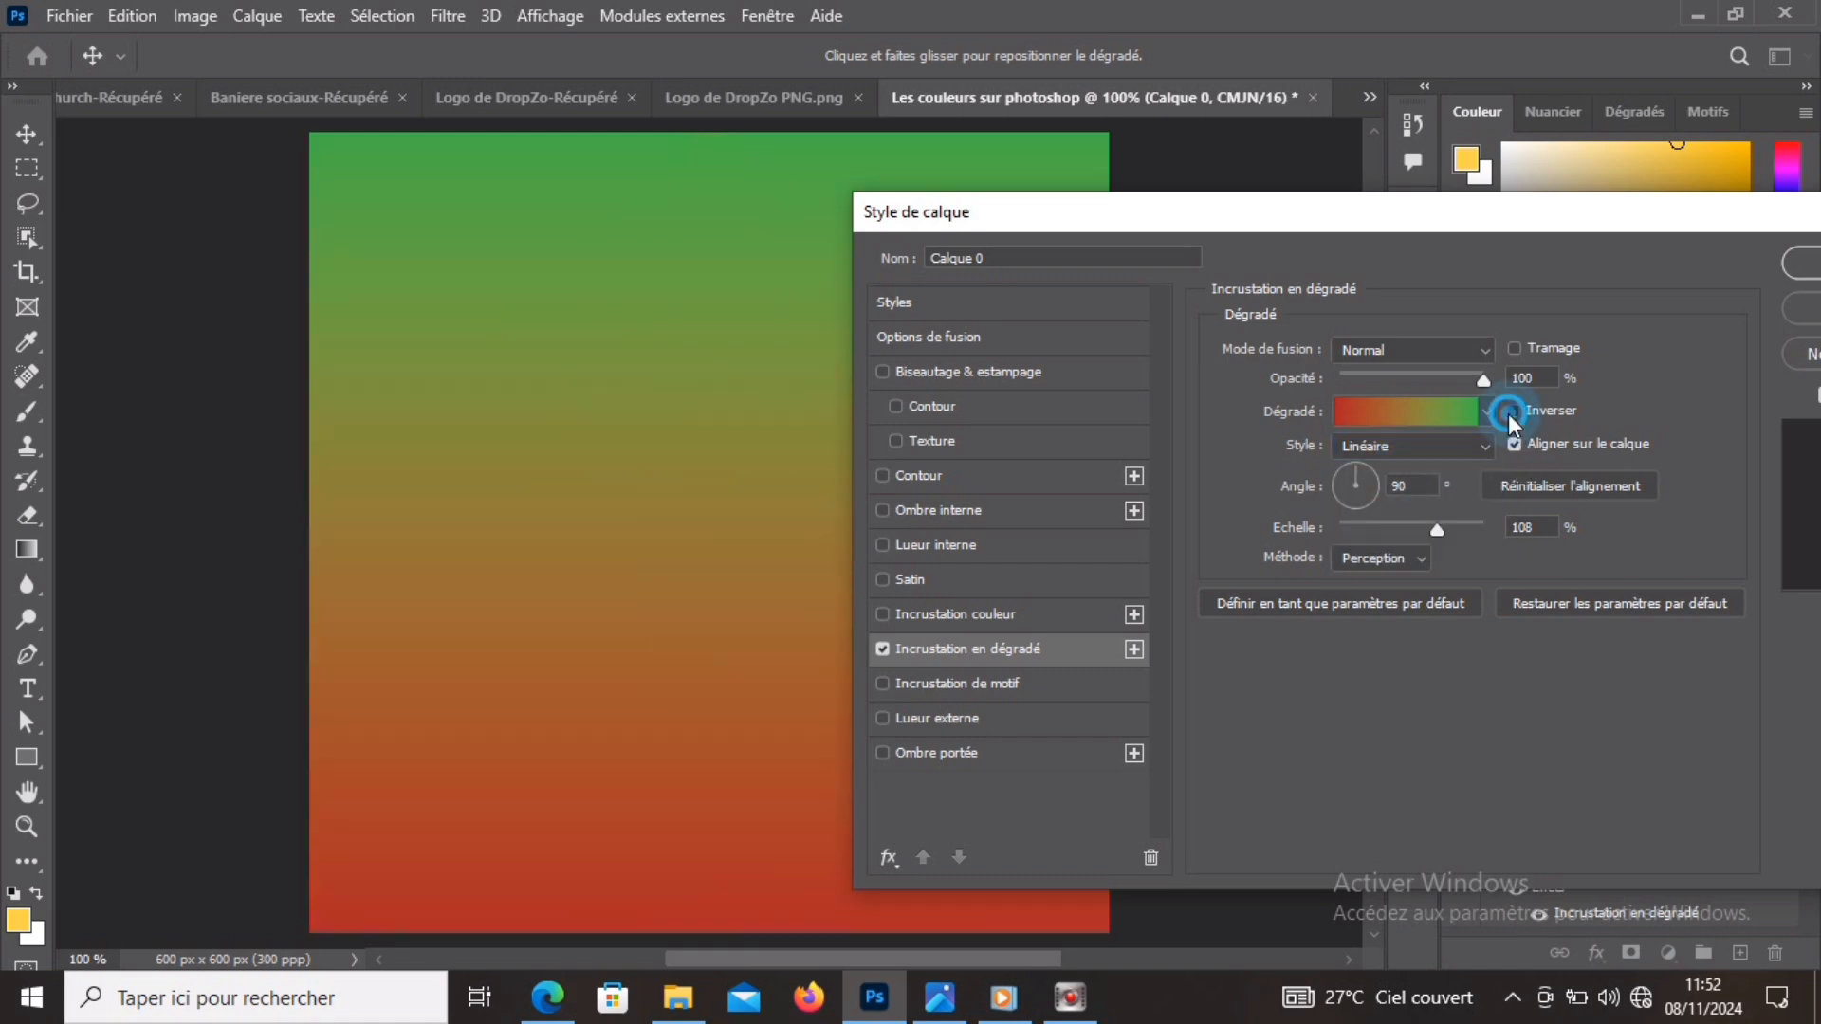
{"action": "left_click", "coordinate": [1512, 411]}
{"action": "left_click", "coordinate": [1512, 412]}
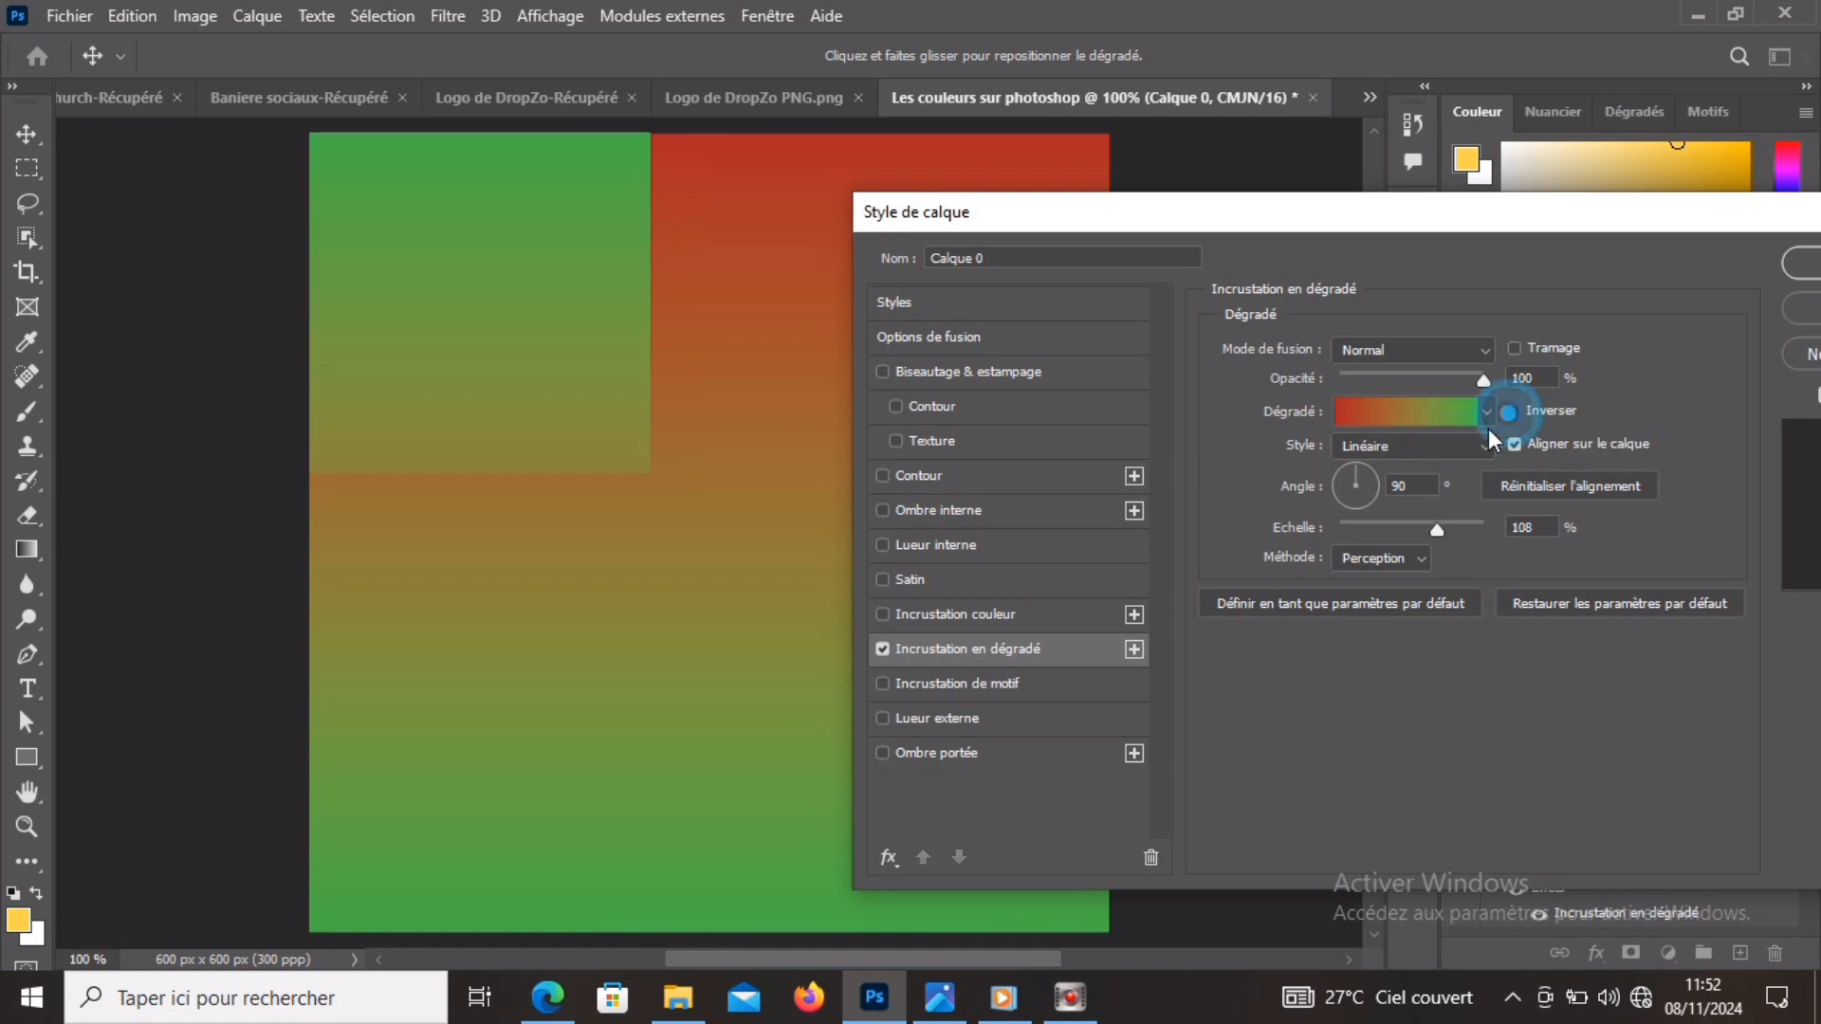
Set the gradient overlay's style to Radial with a 48° angle, trying the reversed direction on it as well.
{"action": "left_click", "coordinate": [1469, 443]}
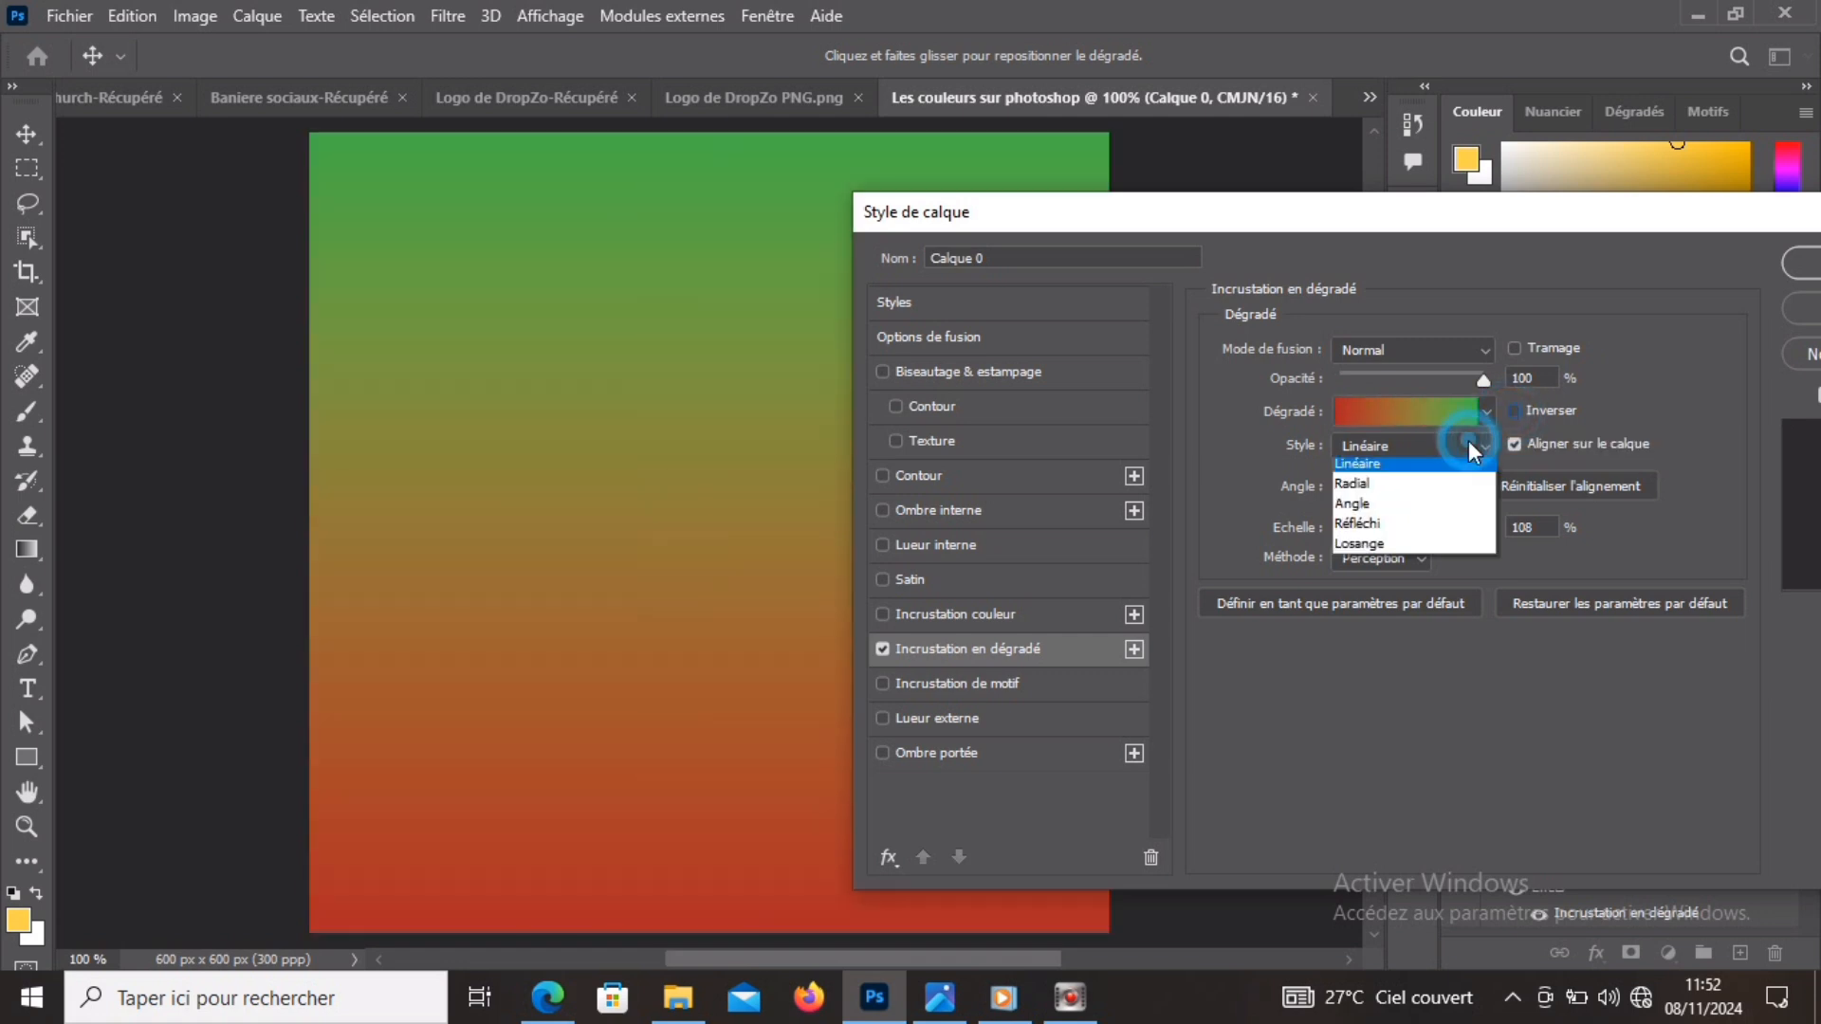
{"action": "left_click", "coordinate": [1414, 489]}
{"action": "left_click", "coordinate": [1512, 412]}
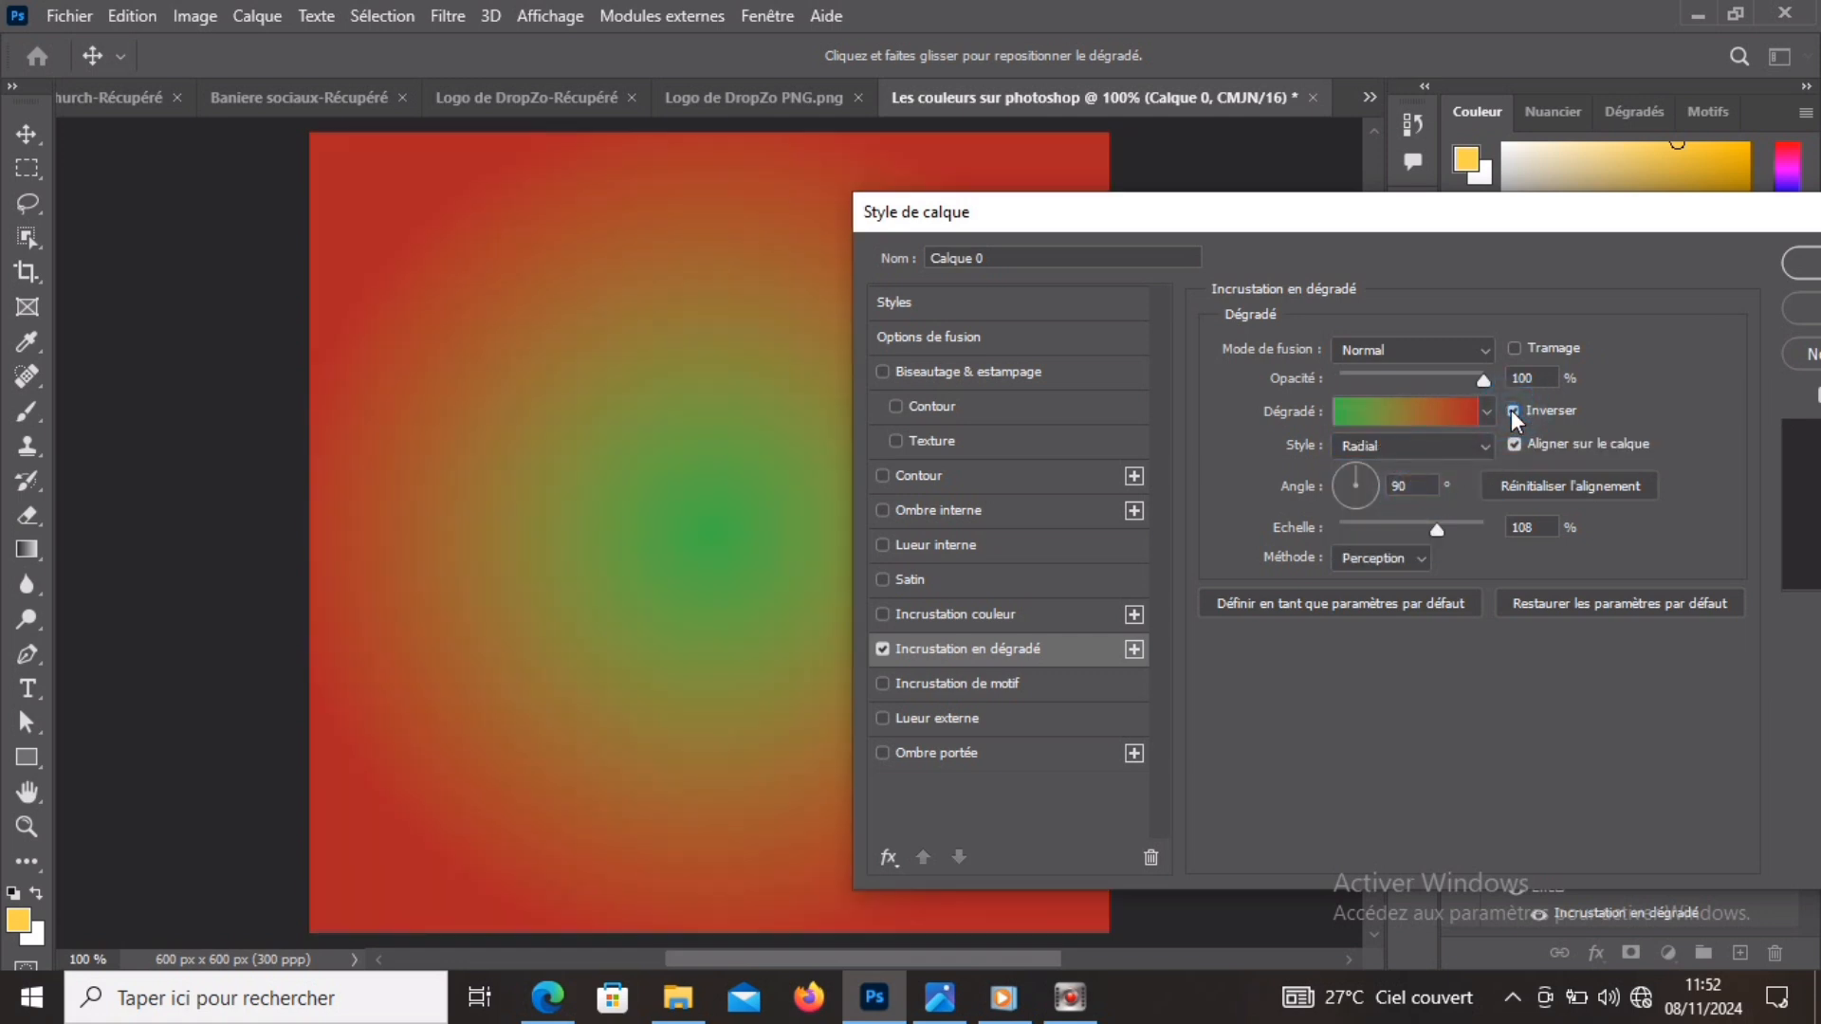
{"action": "left_click", "coordinate": [1512, 411]}
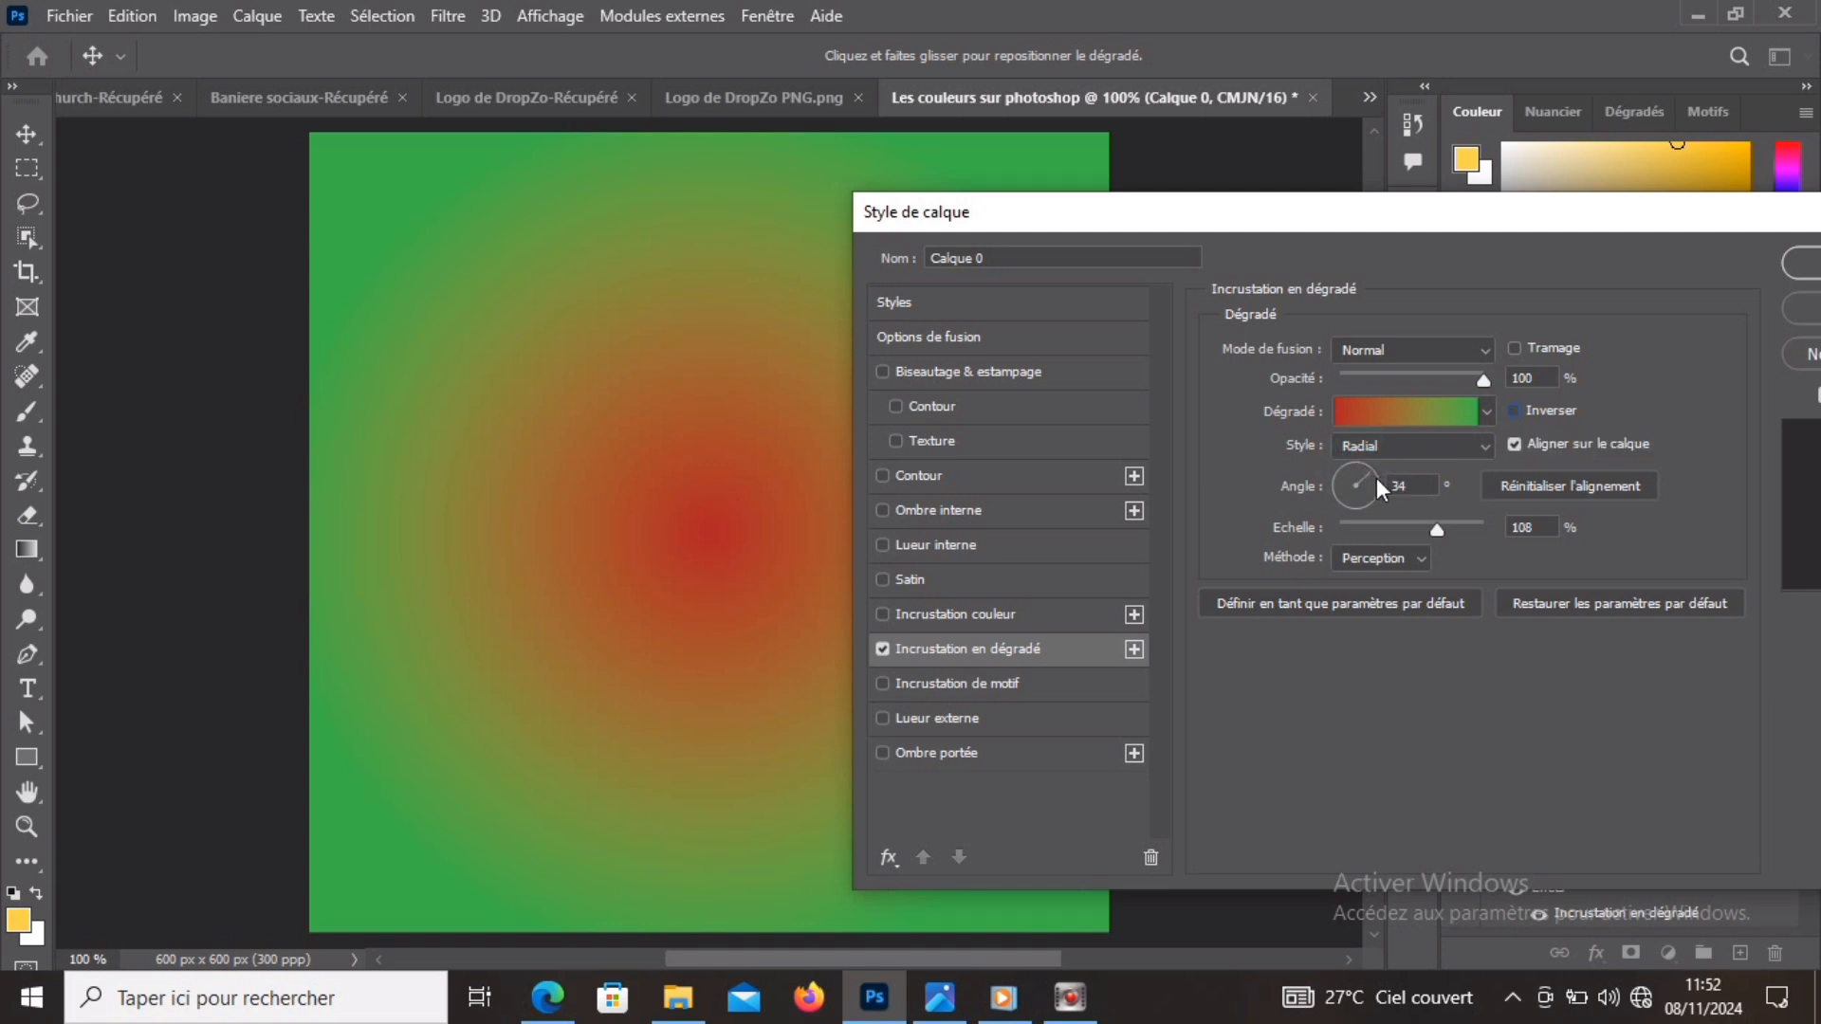
{"action": "mouse_move", "coordinate": [1376, 478]}
{"action": "left_mouse_down"}
{"action": "mouse_move", "coordinate": [1368, 498]}
{"action": "mouse_move", "coordinate": [1346, 488]}
{"action": "left_mouse_up"}
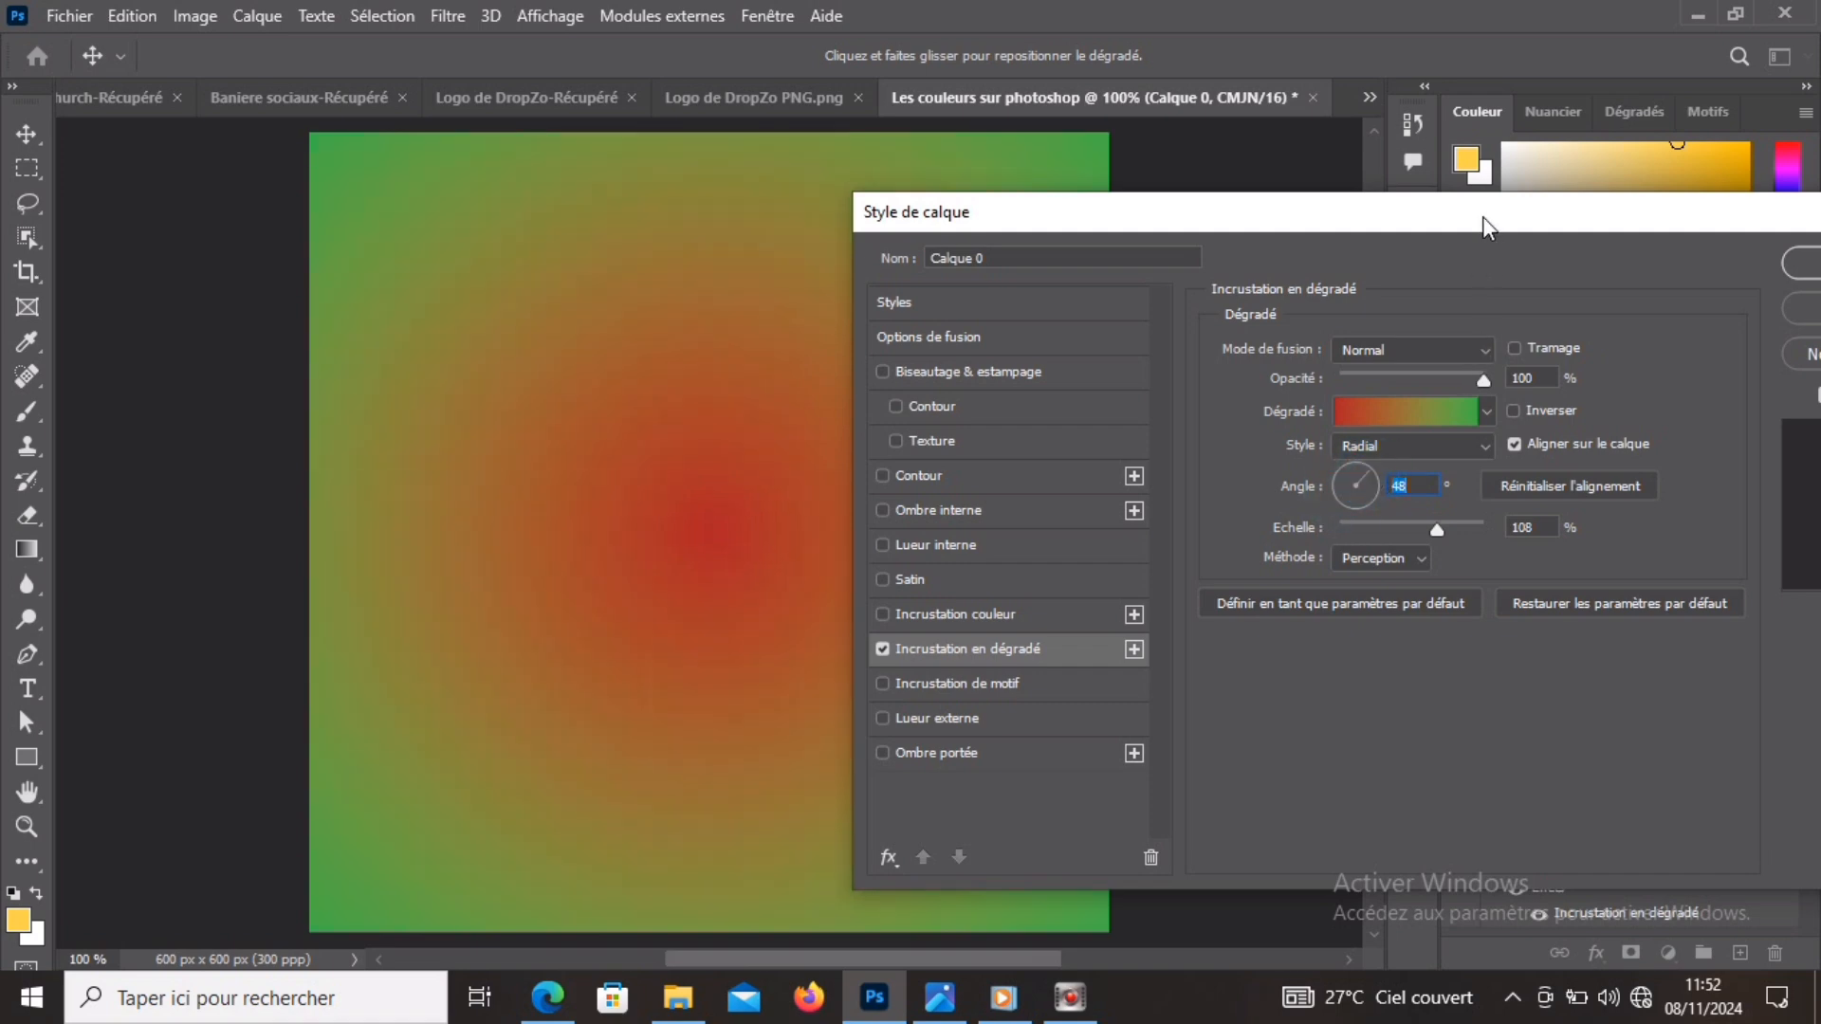
{"action": "left_click_drag", "start_coordinate": [1482, 217], "coordinate": [1323, 229]}
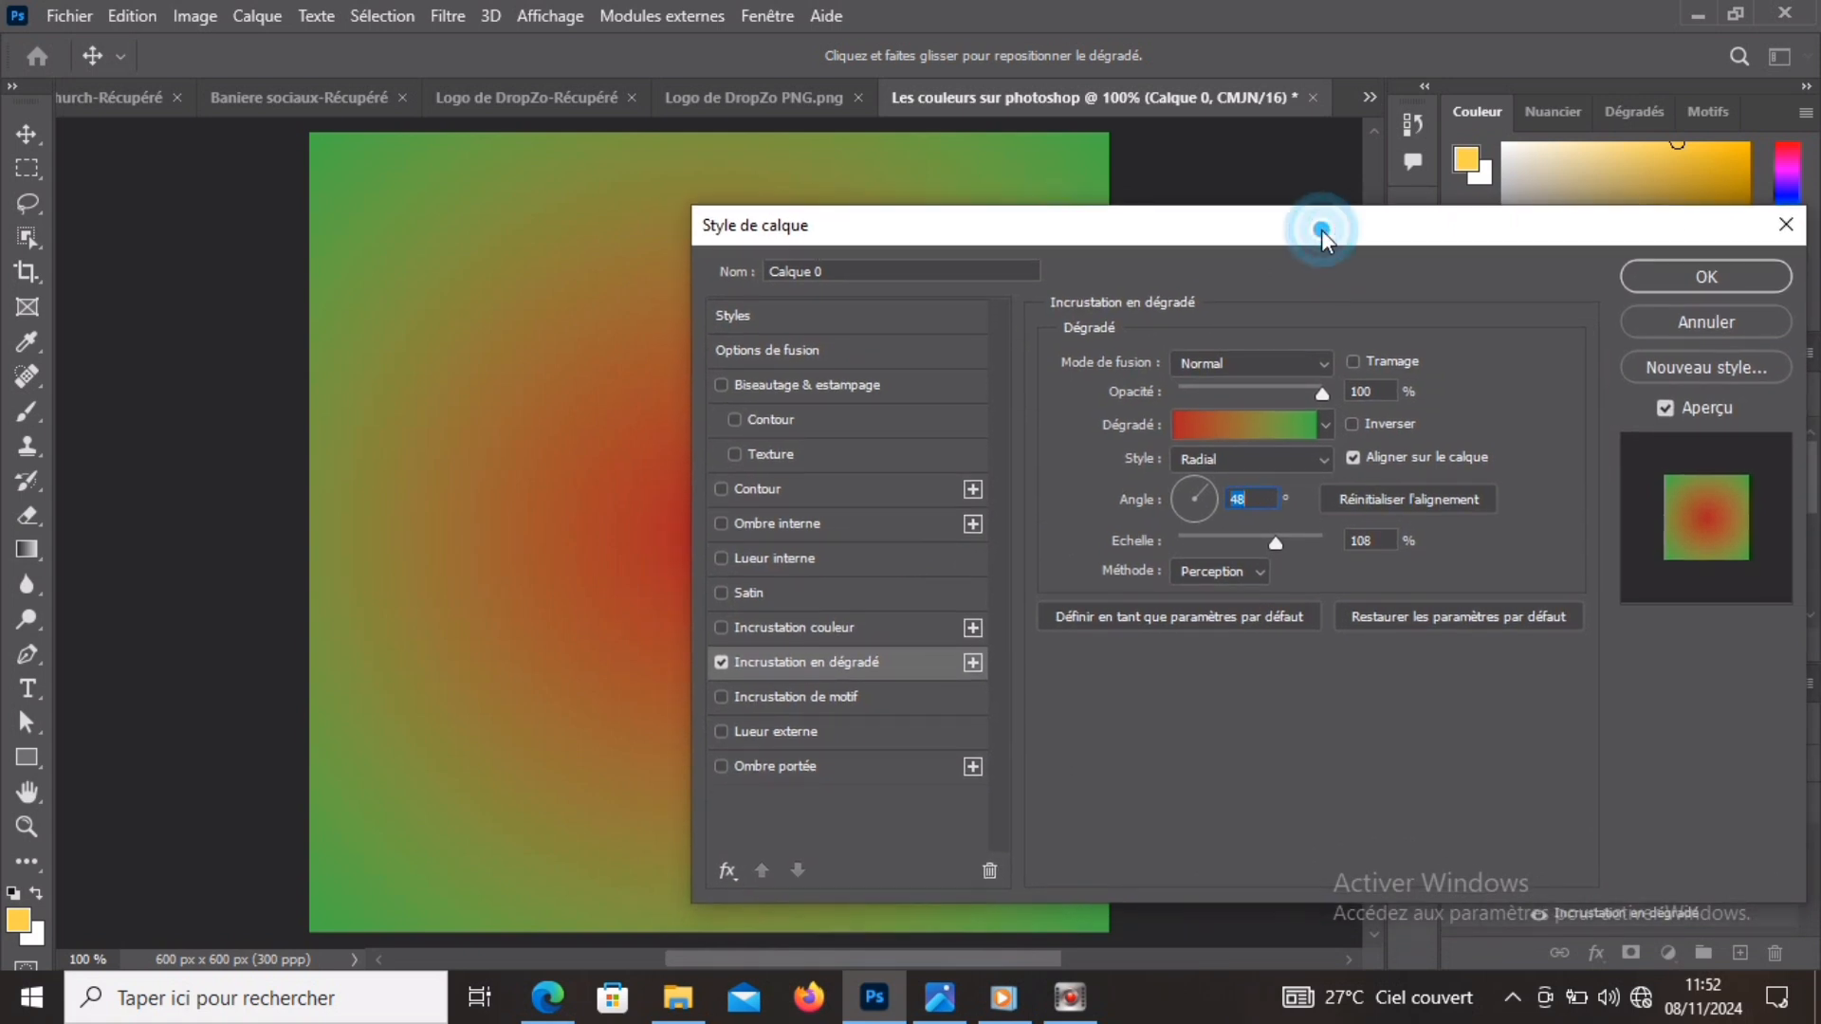
Enable the colour overlay (Incrustation couleur) in Calque 0's layer style and disable the gradient overlay.
{"action": "left_click", "coordinate": [738, 633]}
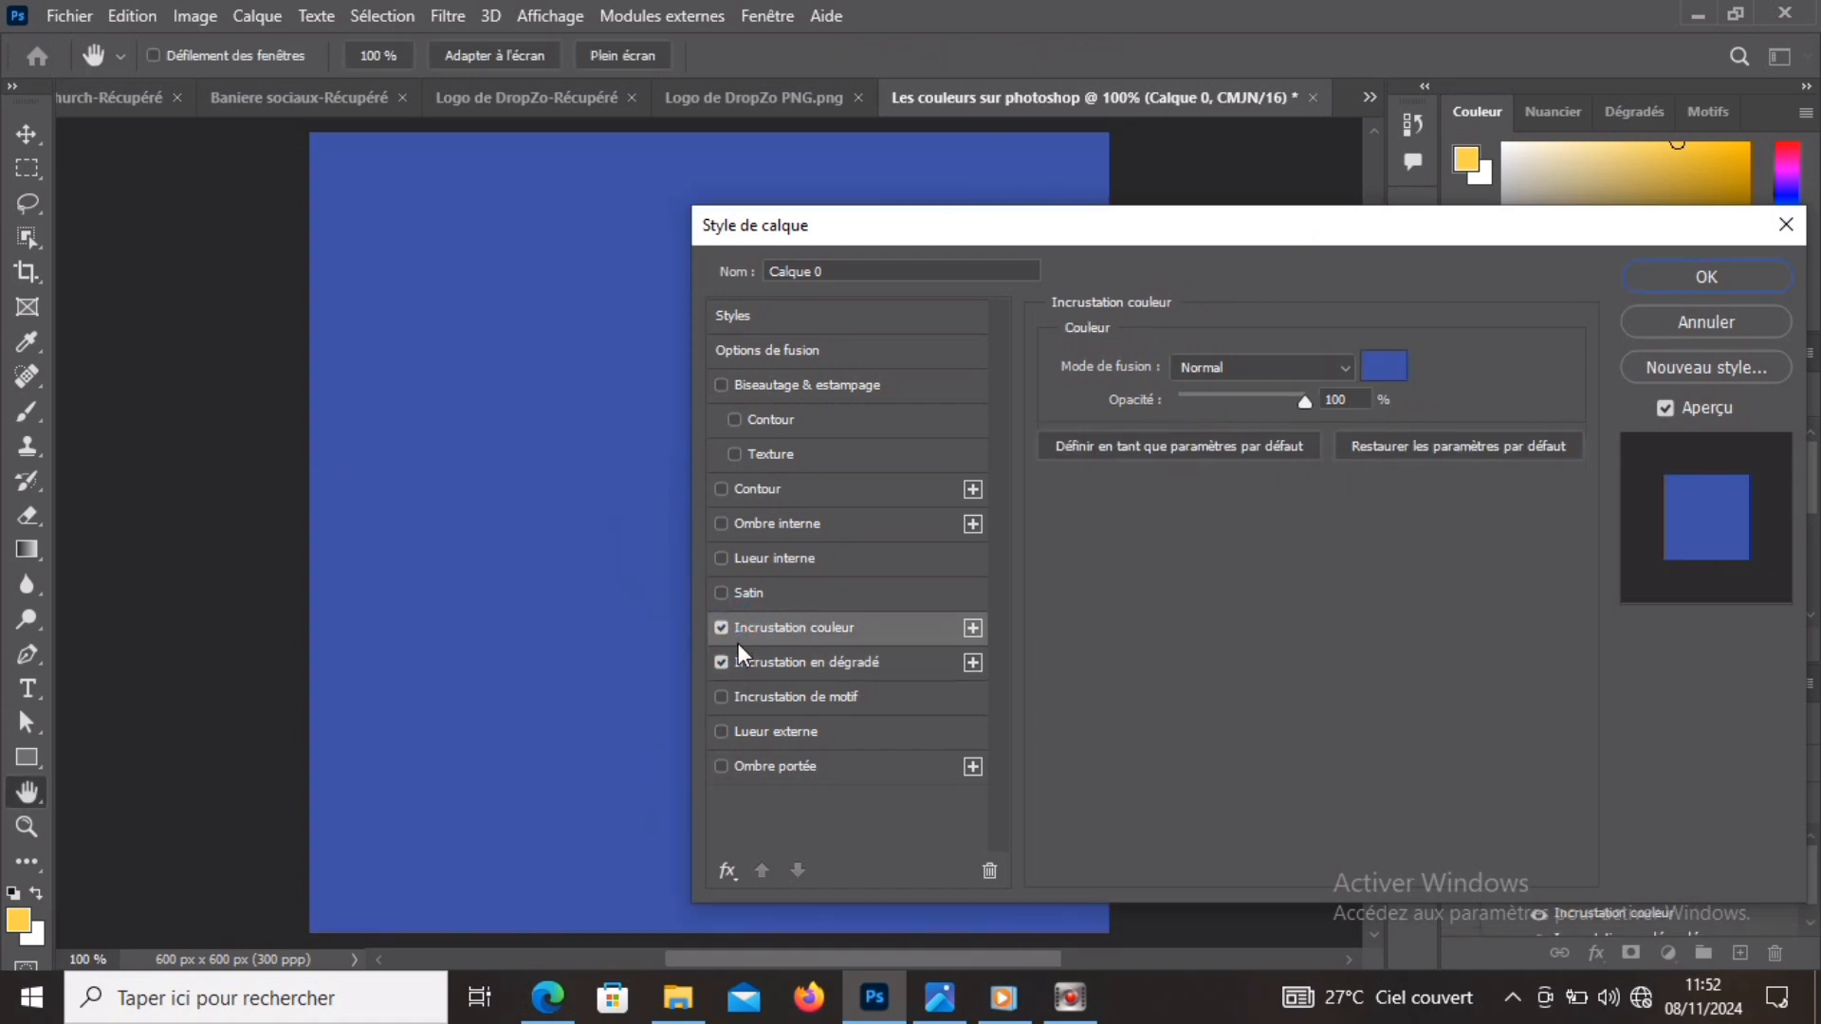
{"action": "left_click", "coordinate": [736, 660]}
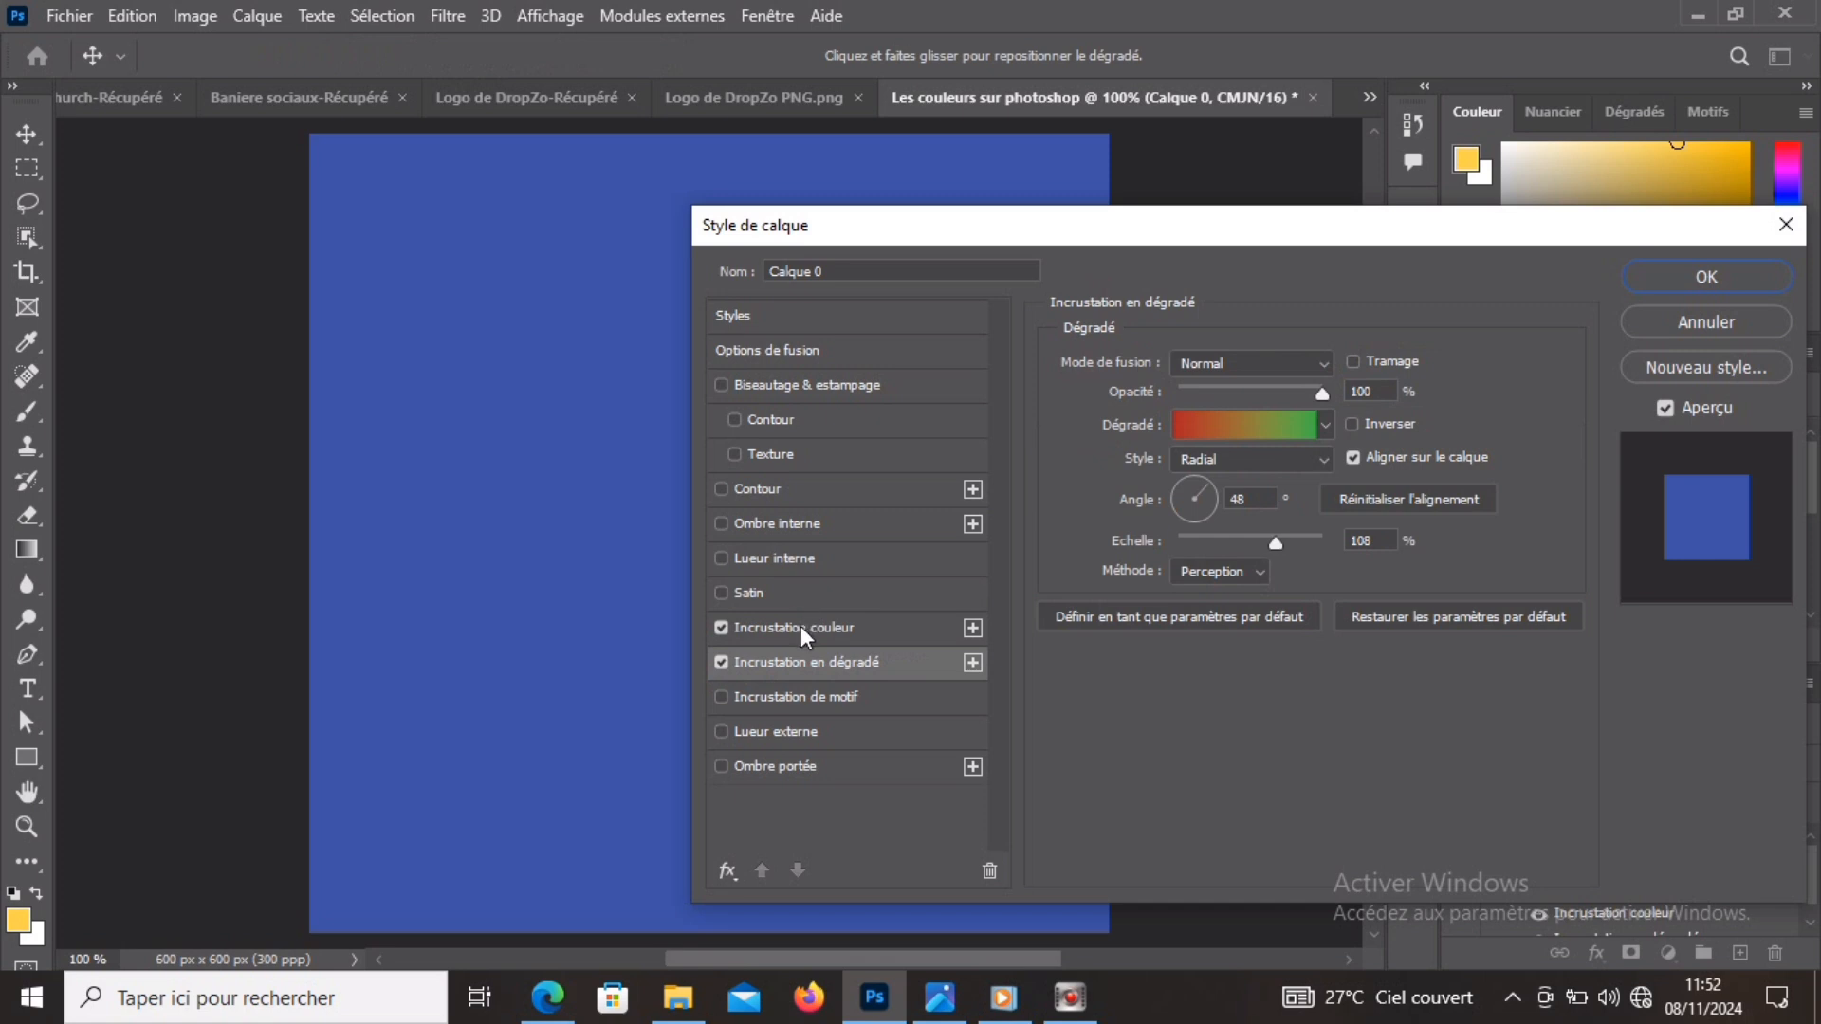
{"action": "left_click", "coordinate": [719, 662]}
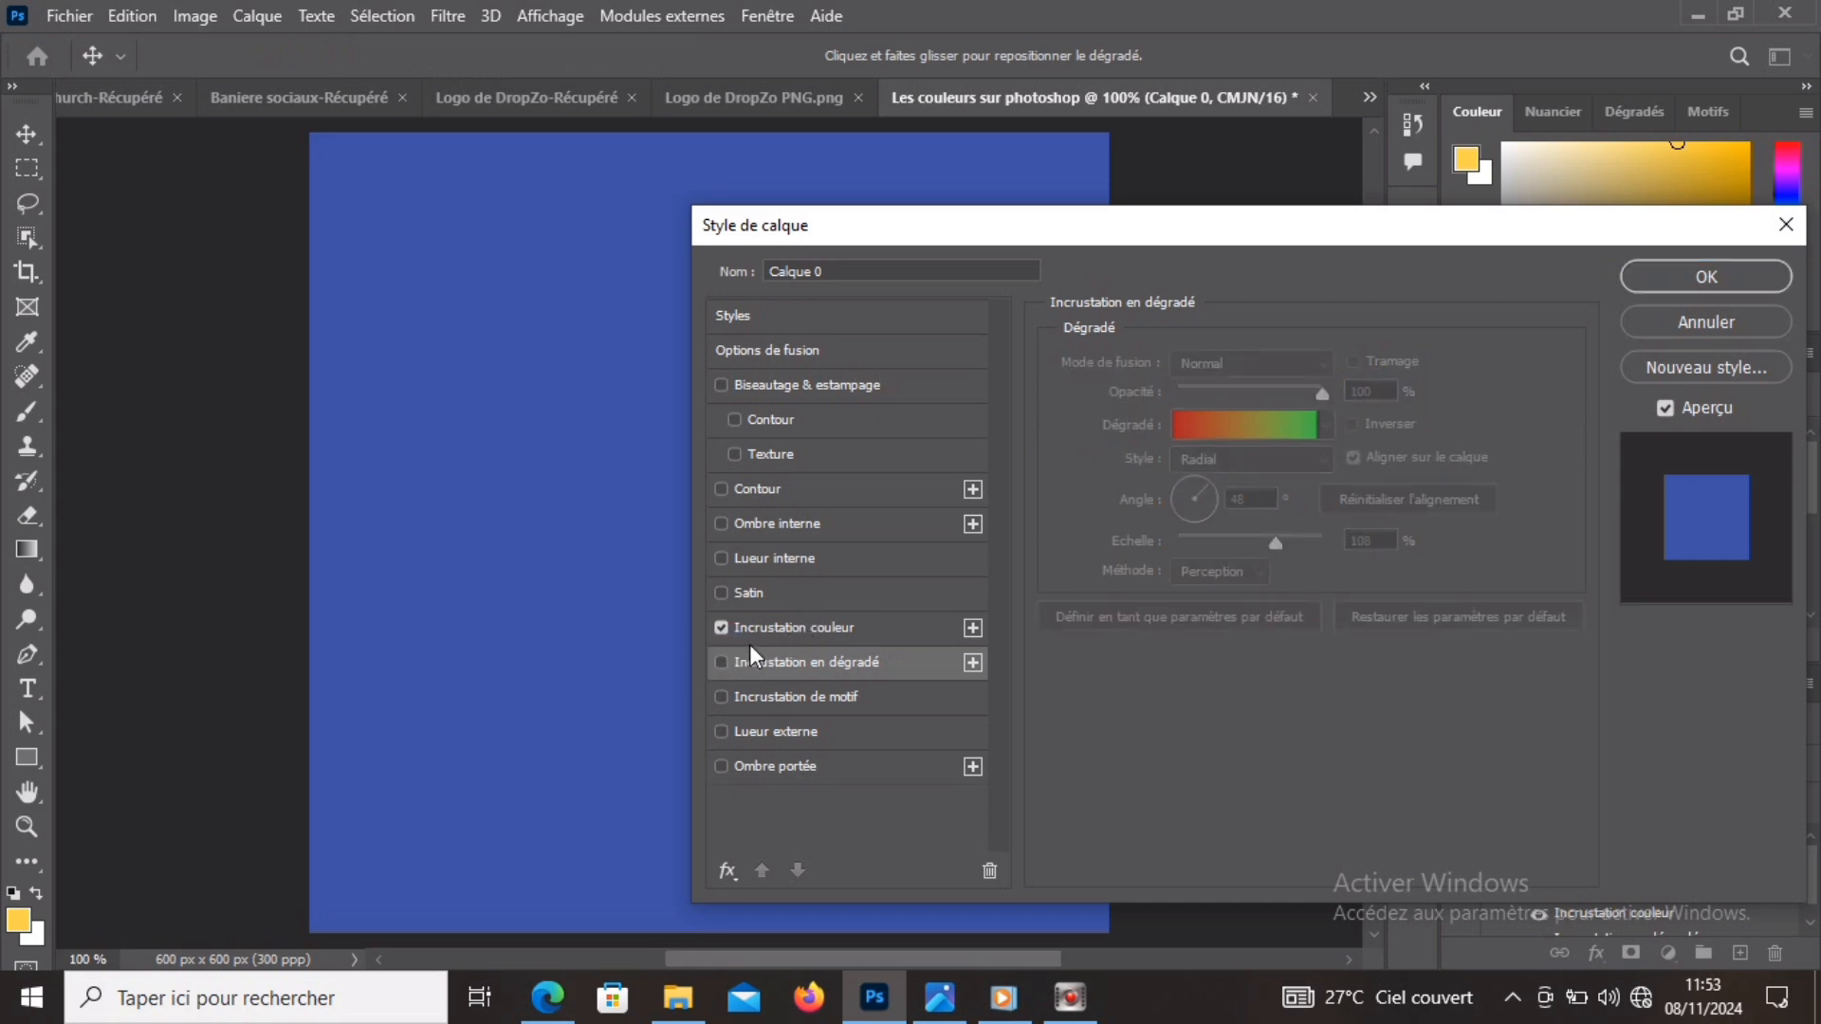
{"action": "left_click", "coordinate": [776, 634]}
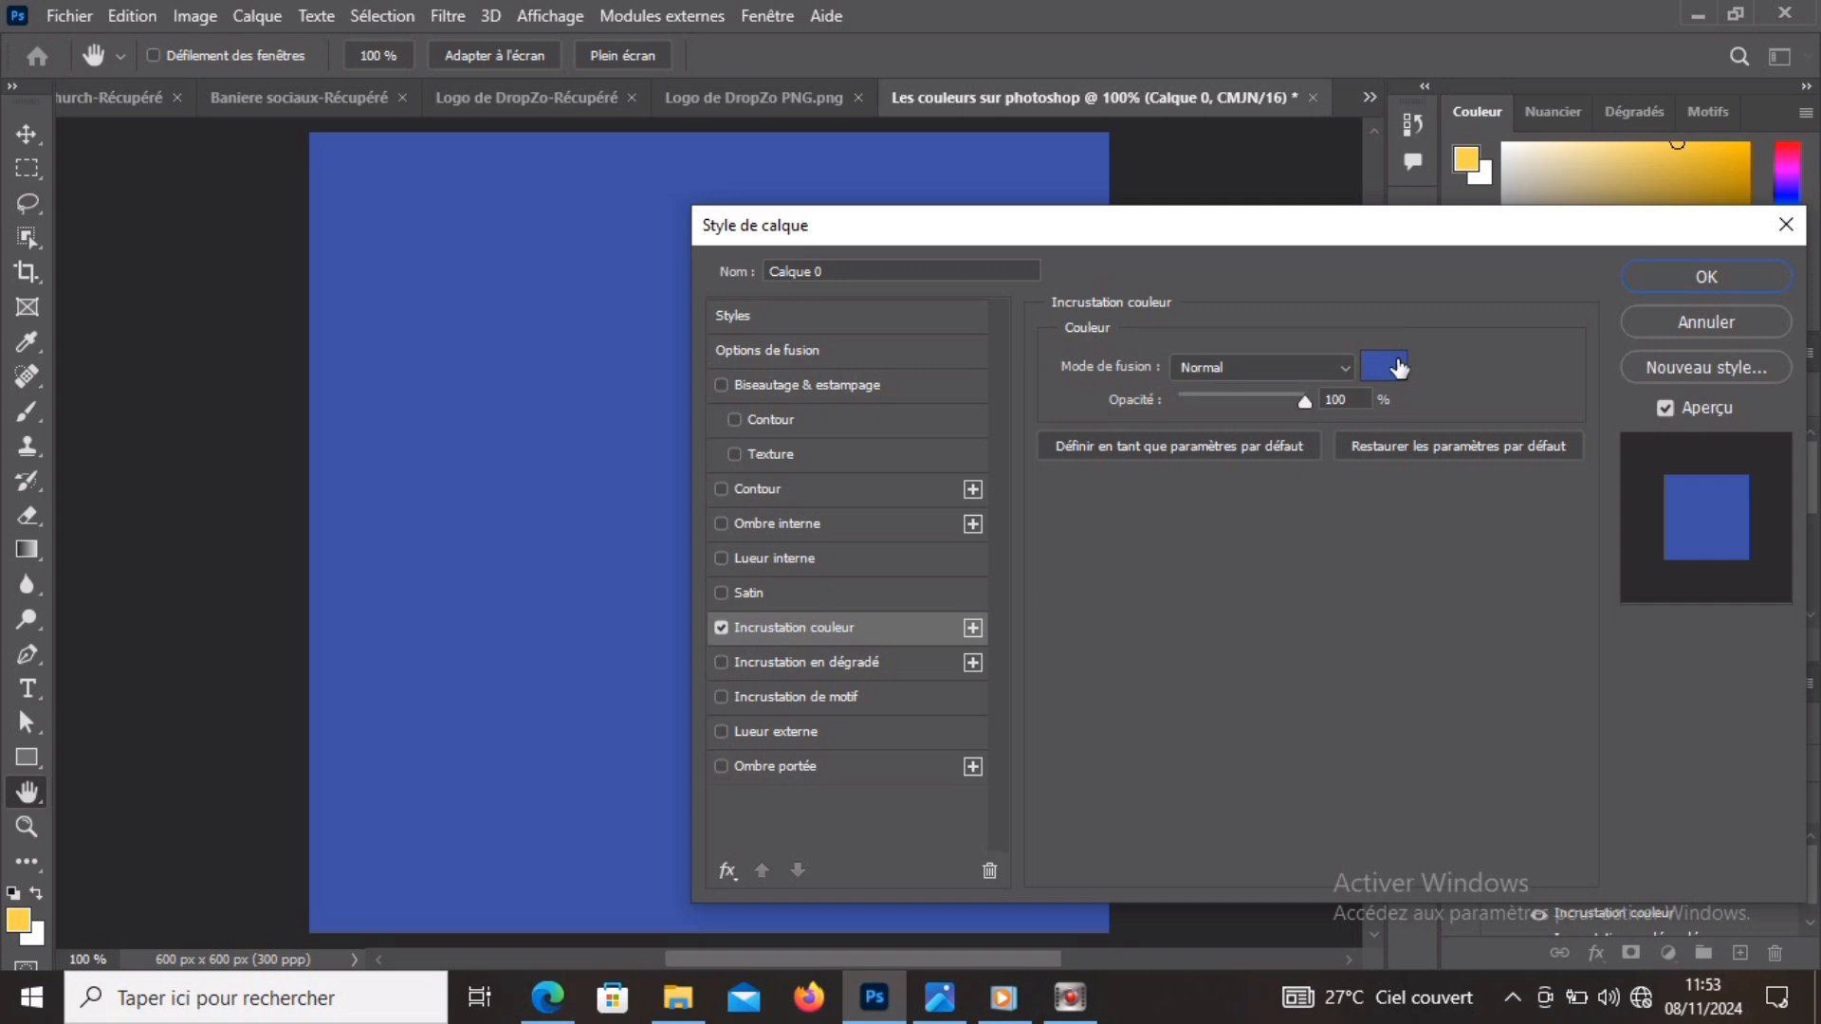
Set the colour overlay to dark blue 060f34 at 100 % opacity and apply the layer style.
{"action": "left_click_drag", "start_coordinate": [1277, 400], "coordinate": [1317, 396]}
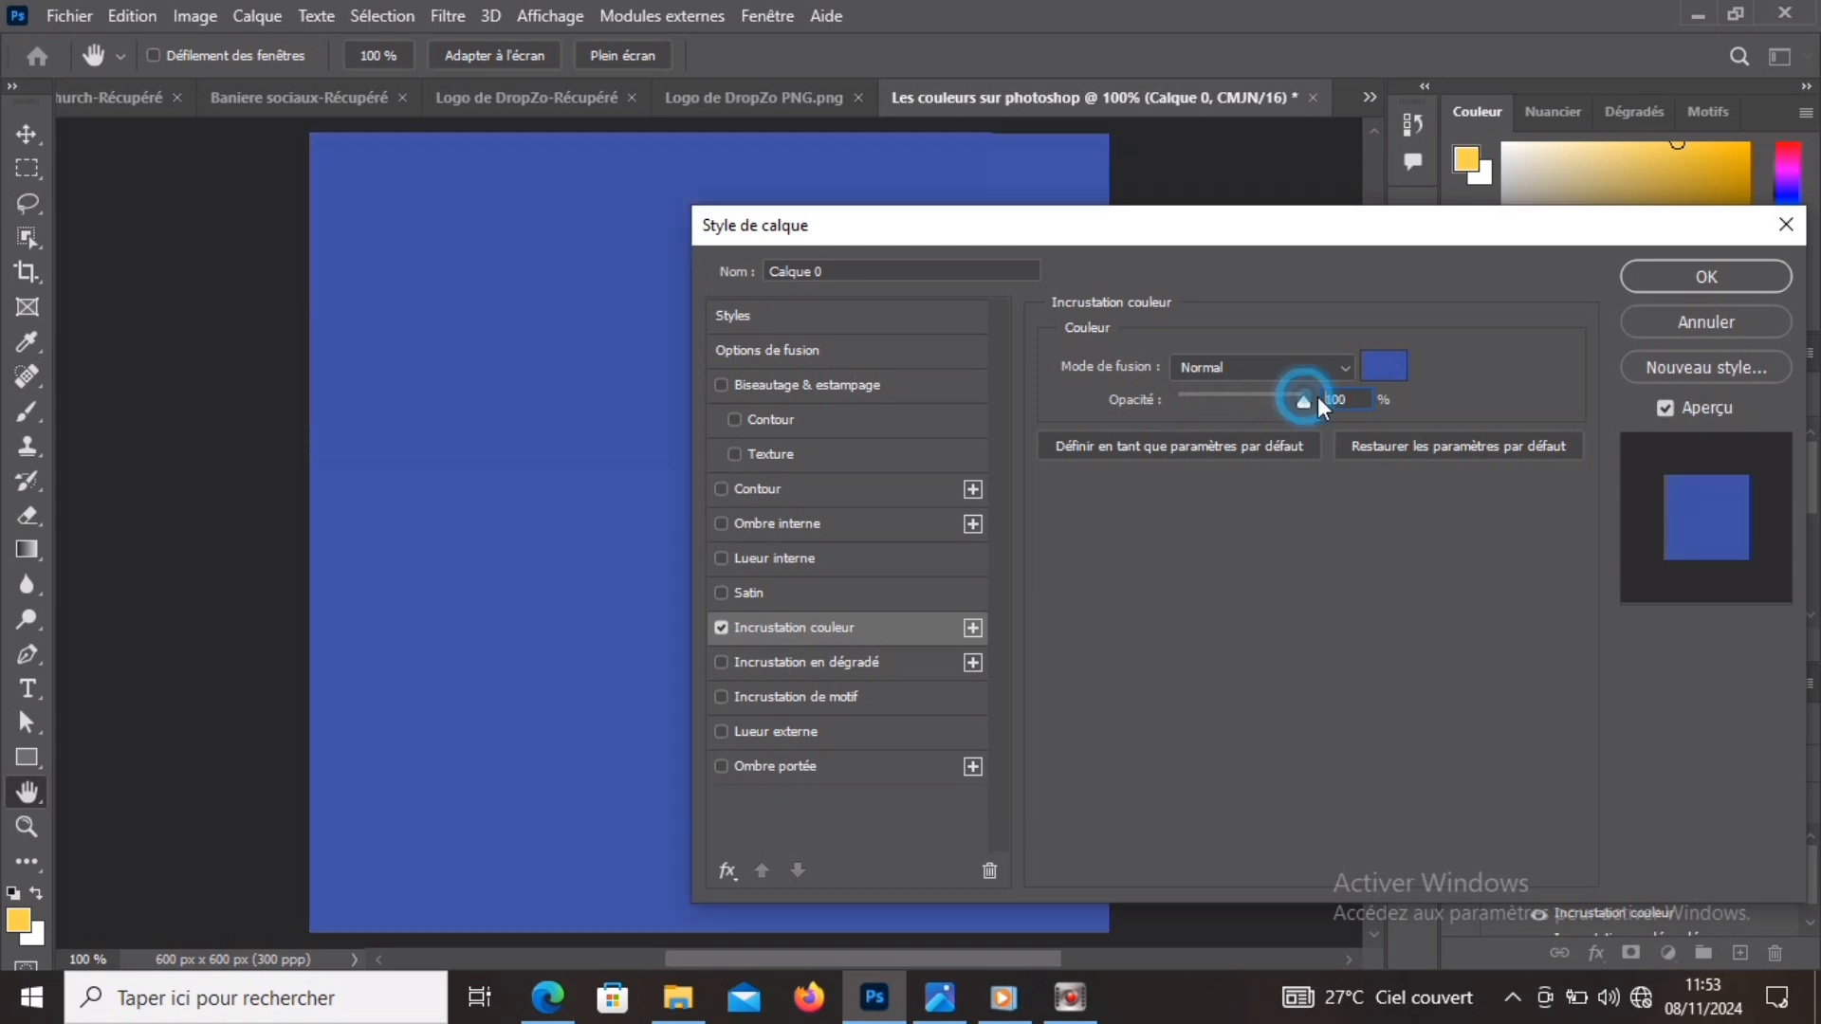
{"action": "left_click", "coordinate": [1390, 370]}
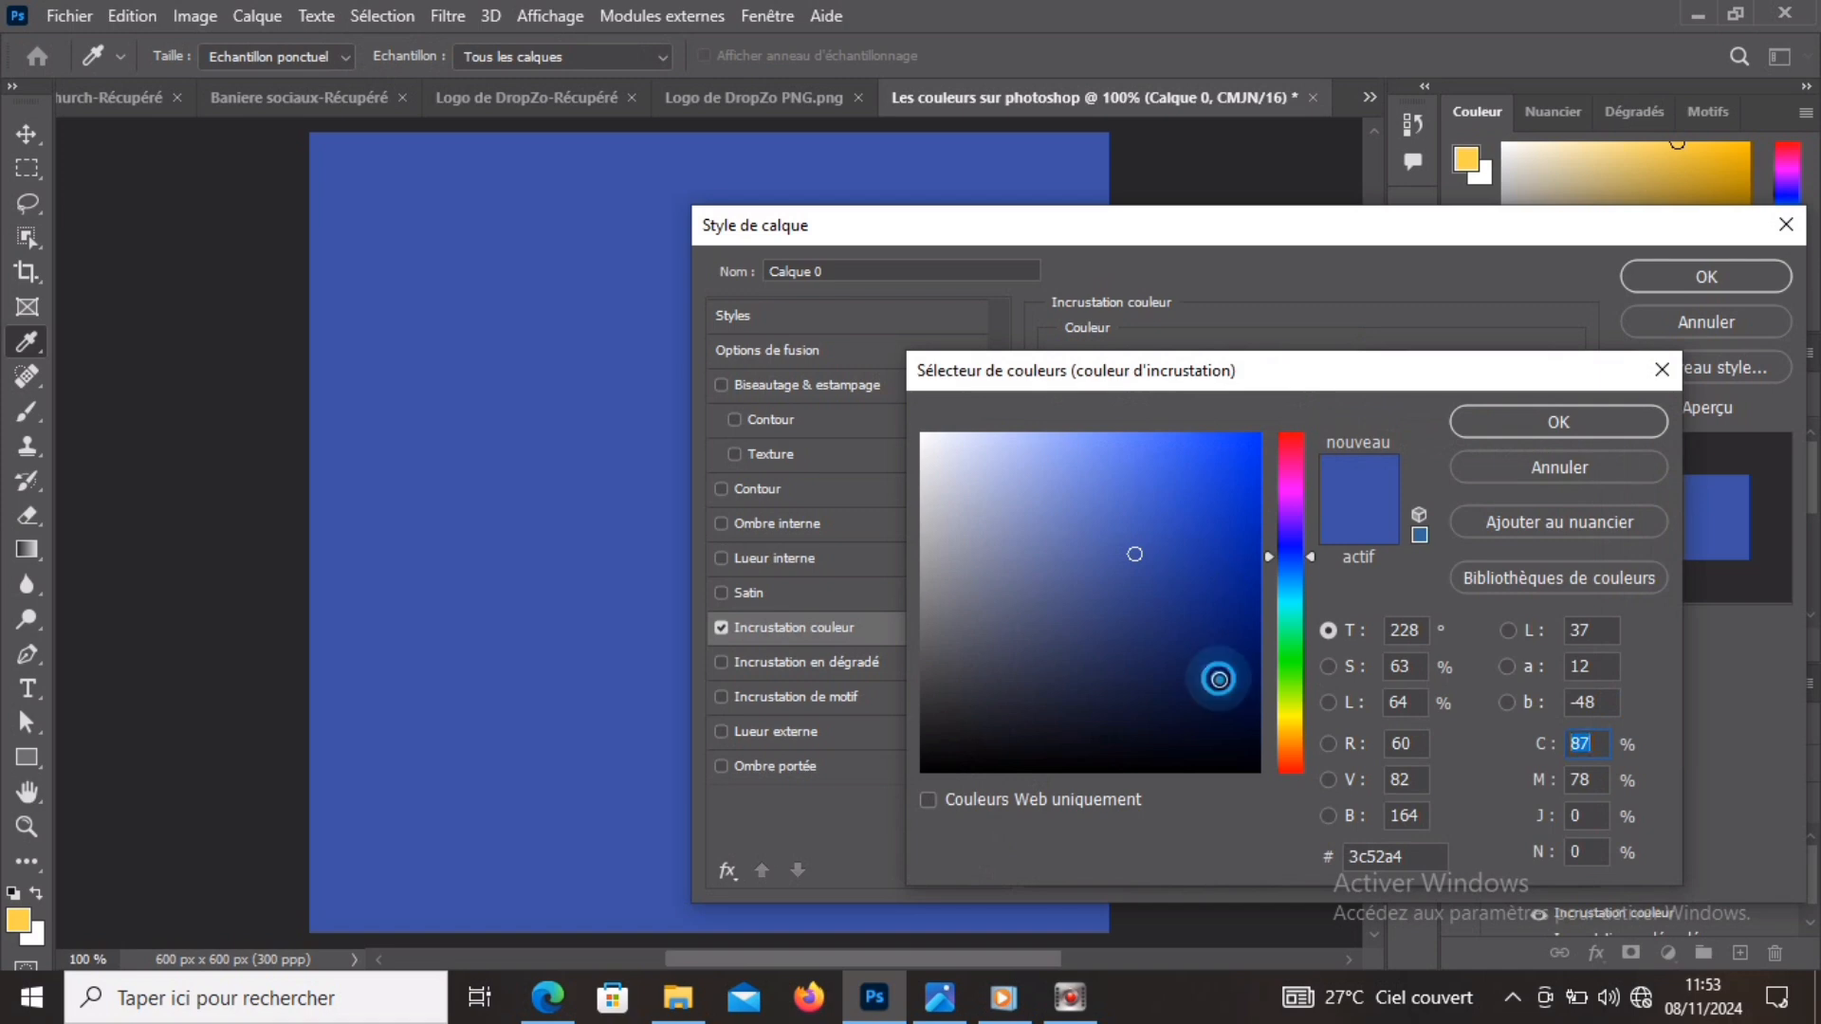
{"action": "left_click", "coordinate": [1223, 702]}
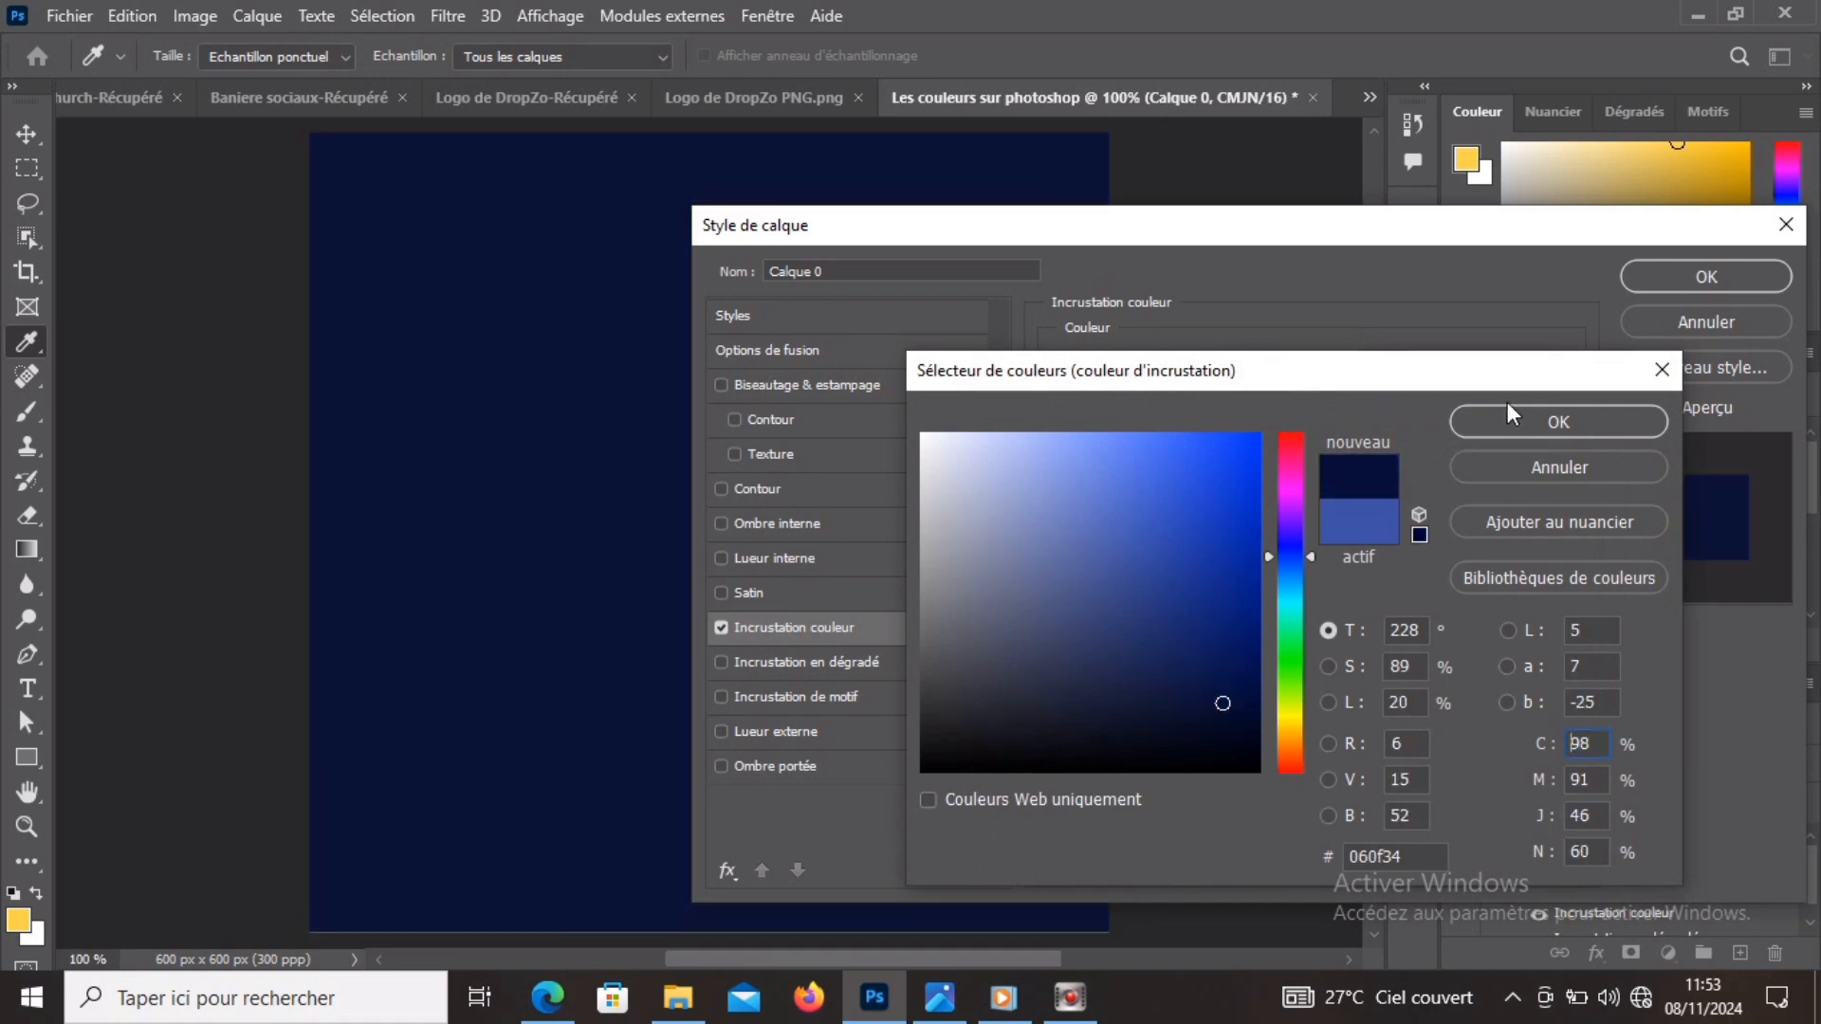
{"action": "left_click", "coordinate": [1533, 424]}
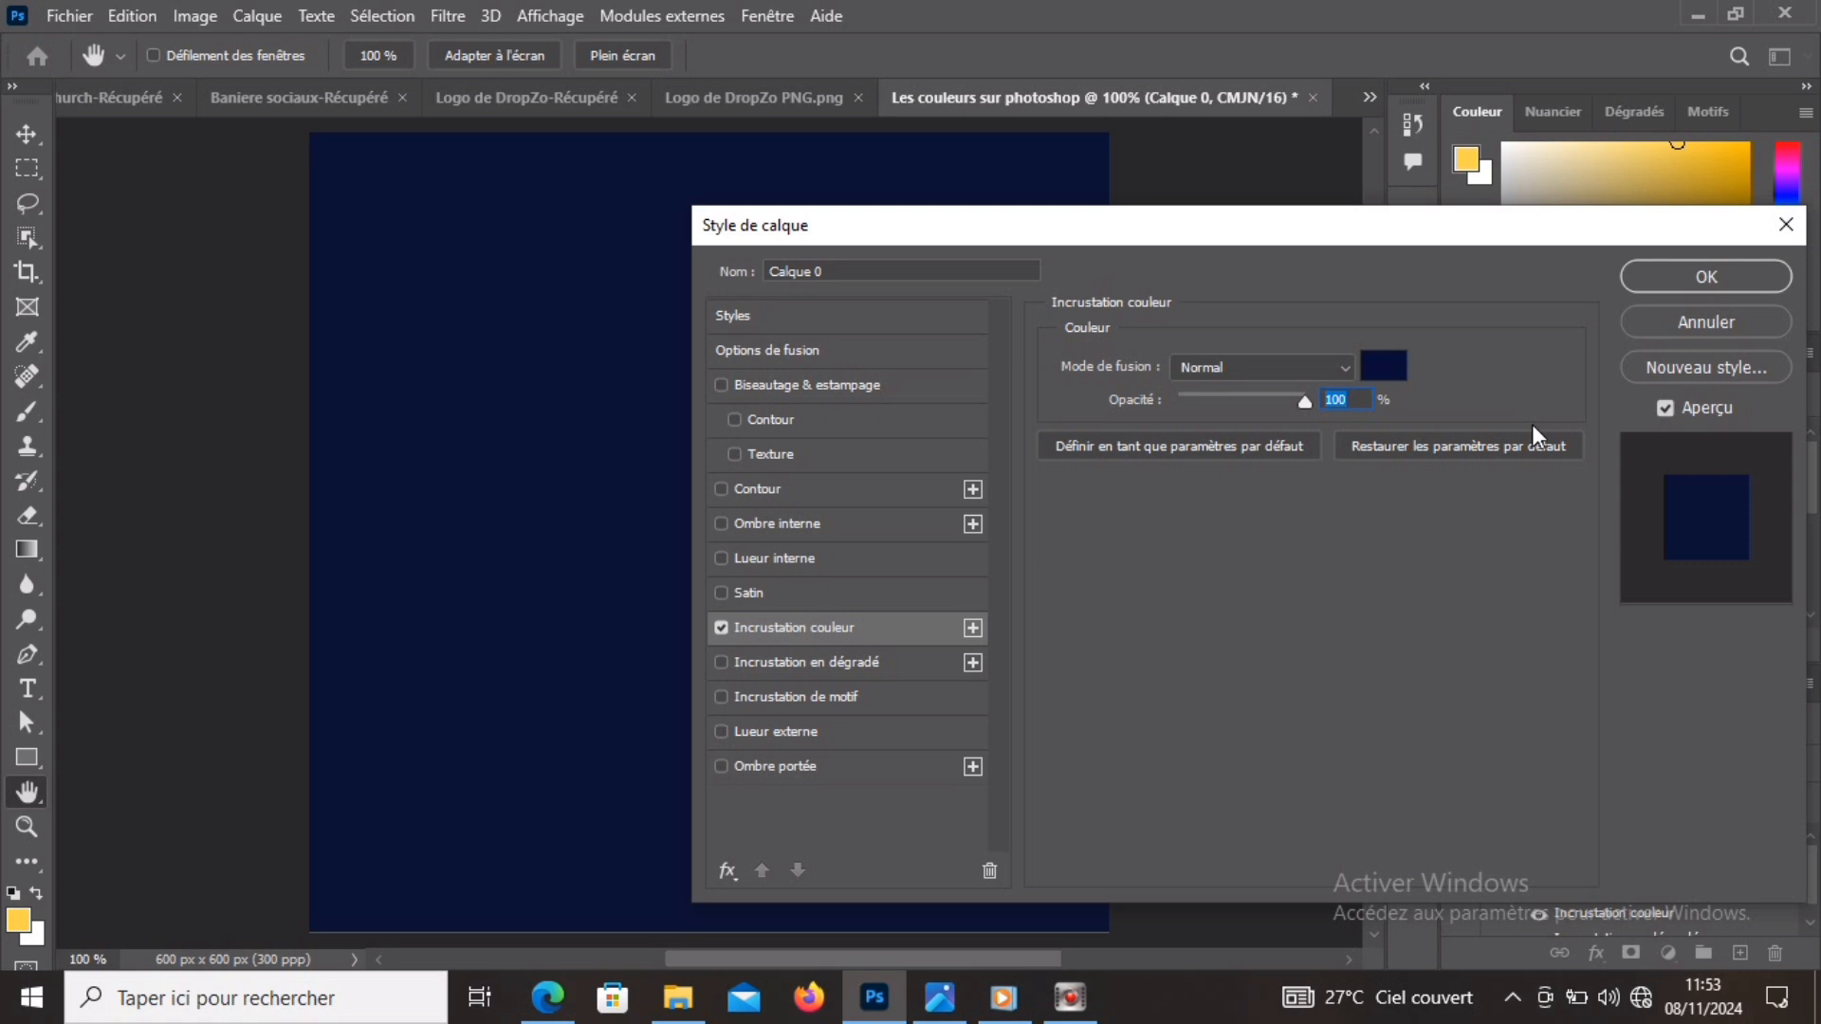
{"action": "left_click", "coordinate": [1675, 282]}
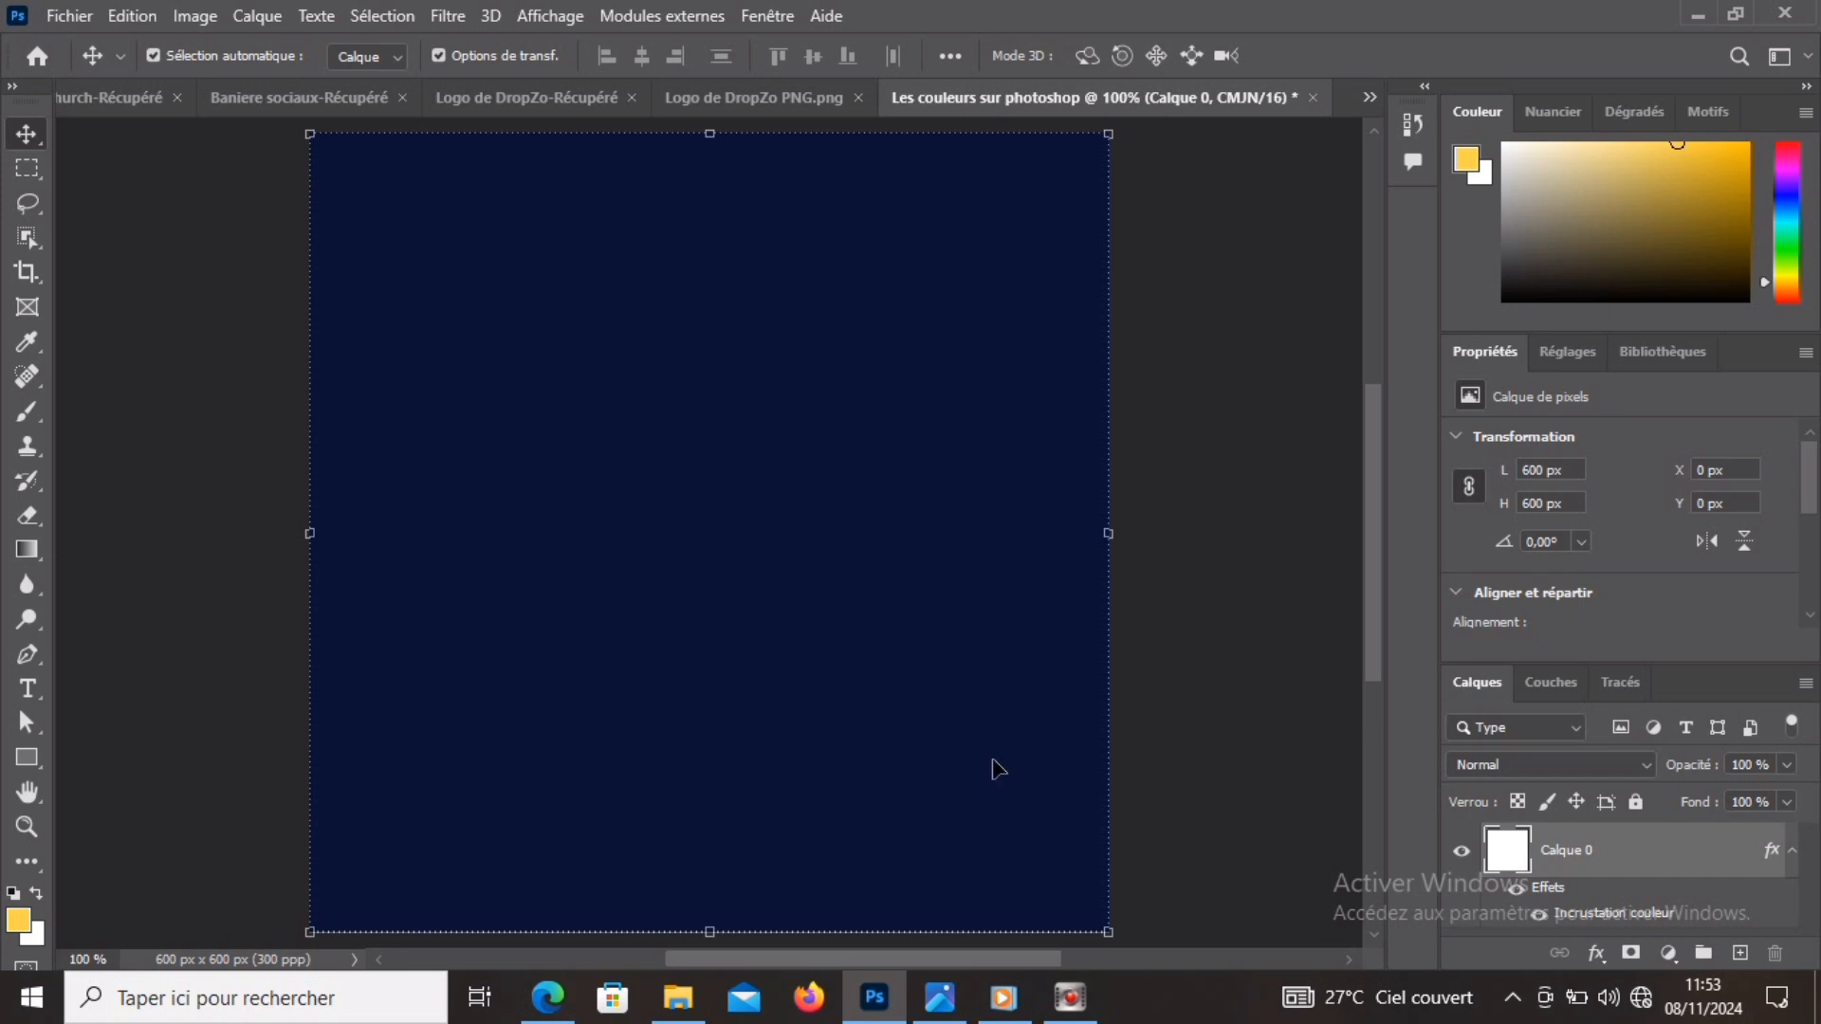
Draw an ellipse about 222 px wide and 238 px high in the lower-left part of the dark blue canvas.
{"action": "left_click", "coordinate": [1250, 822]}
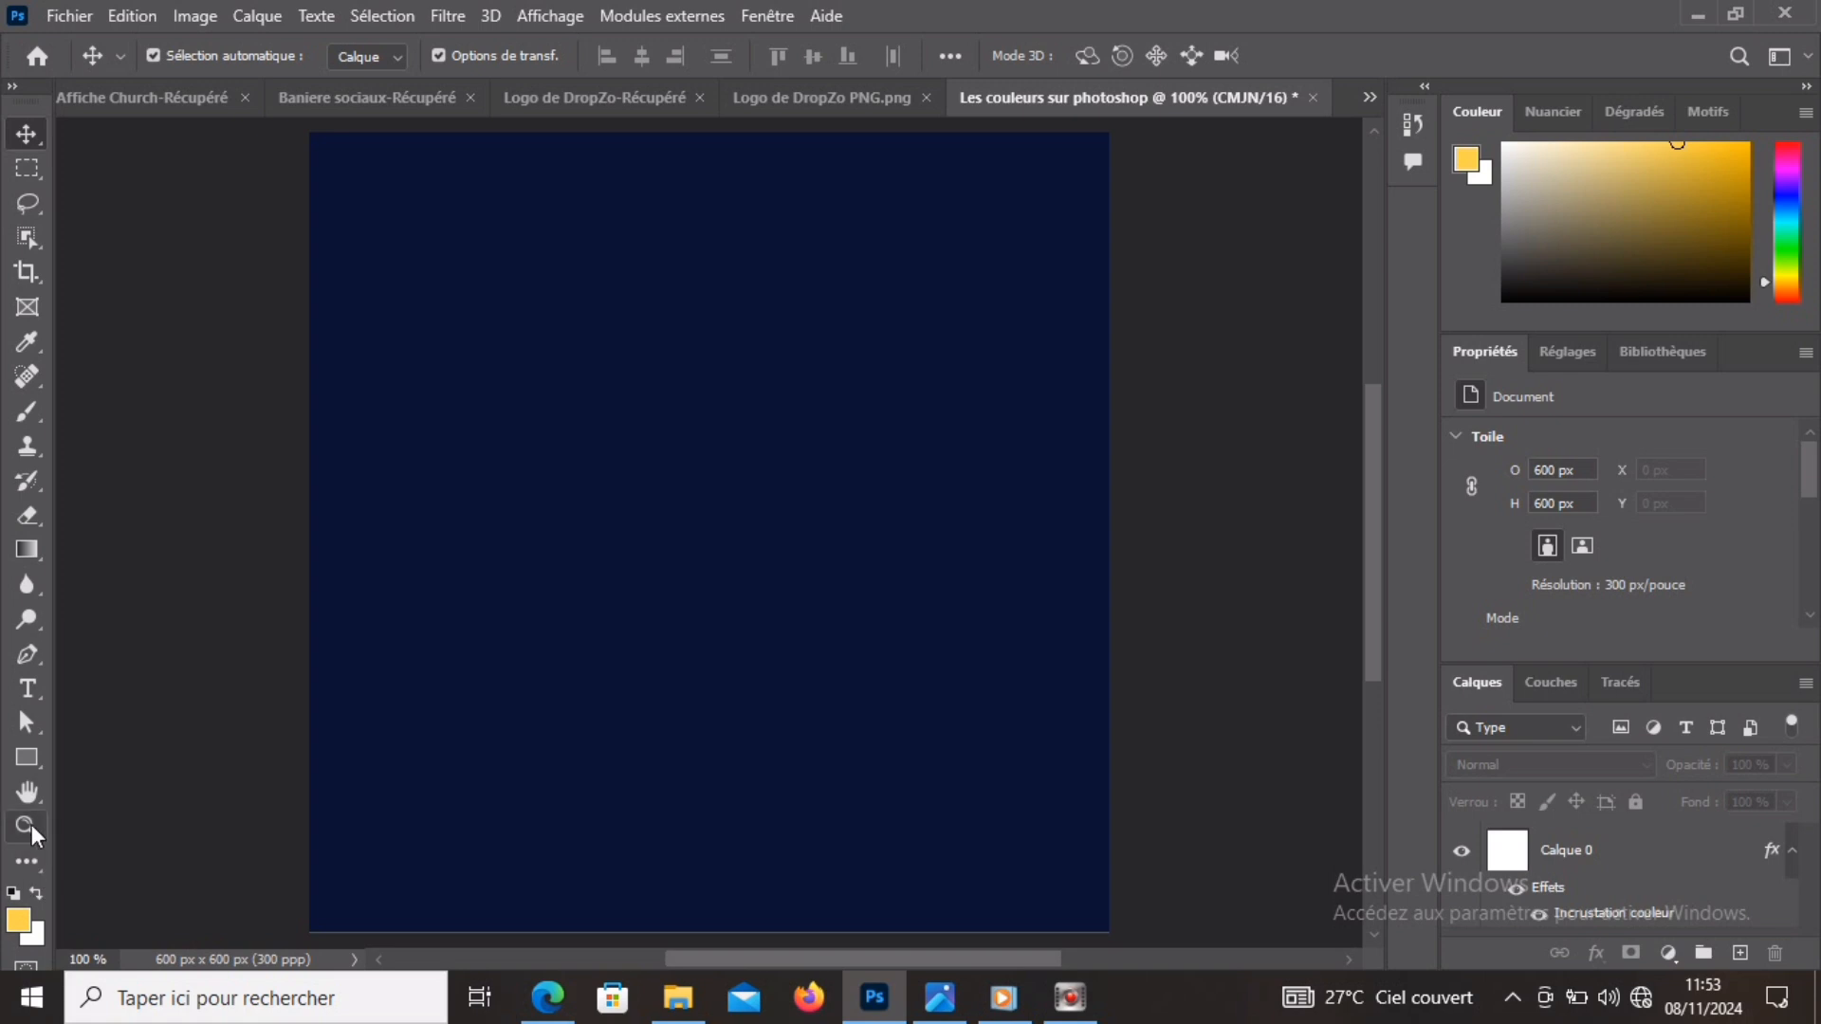
{"action": "left_click", "coordinate": [29, 761]}
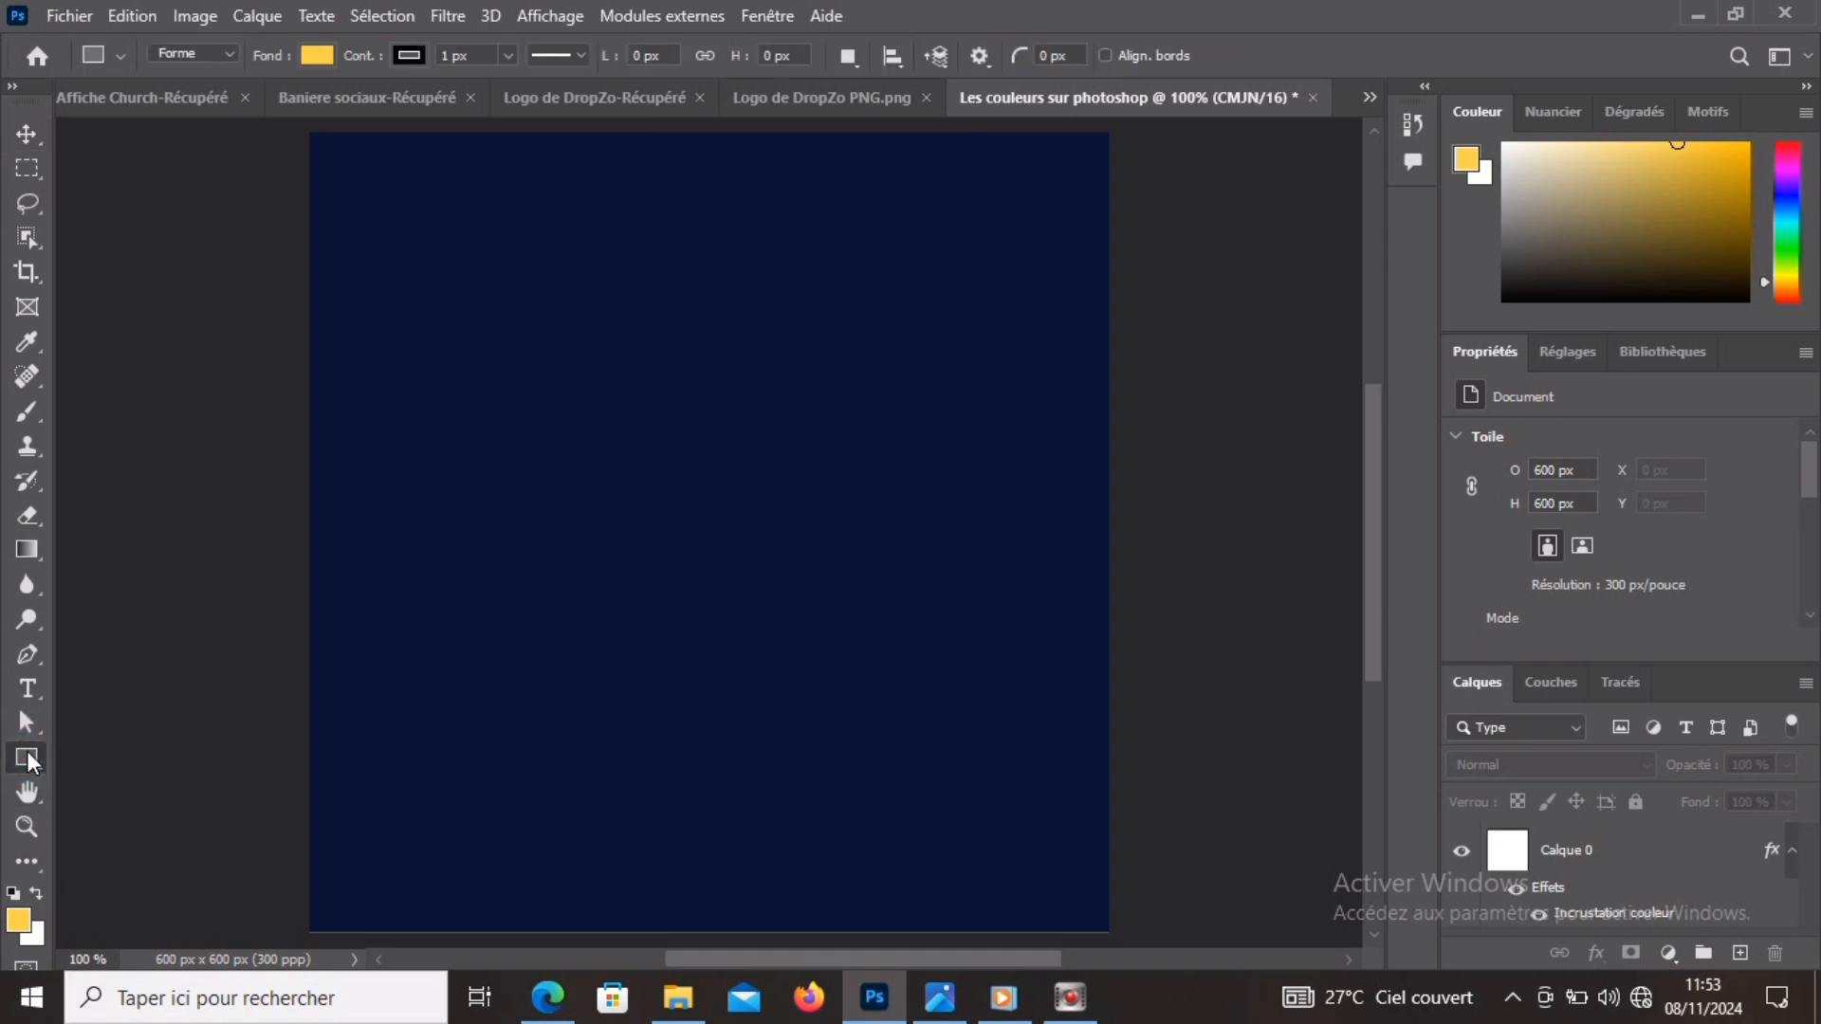
{"action": "right_click", "coordinate": [29, 762]}
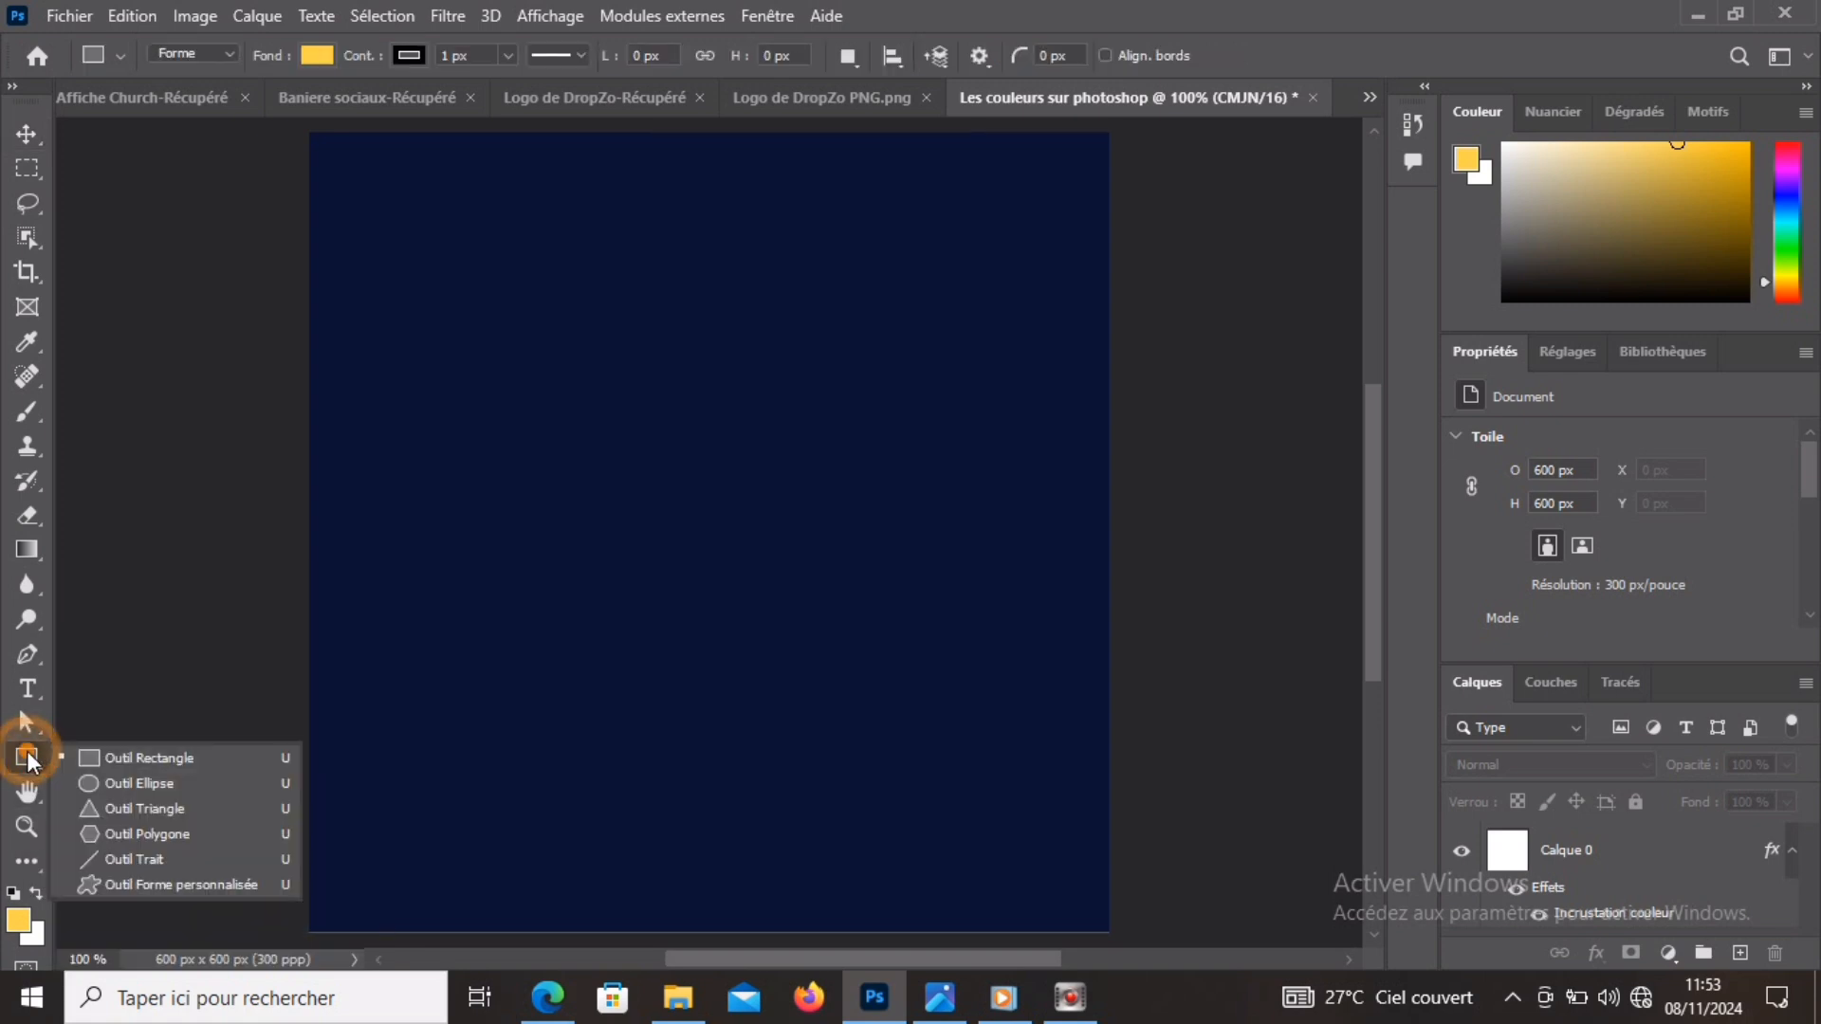
{"action": "left_click", "coordinate": [195, 762]}
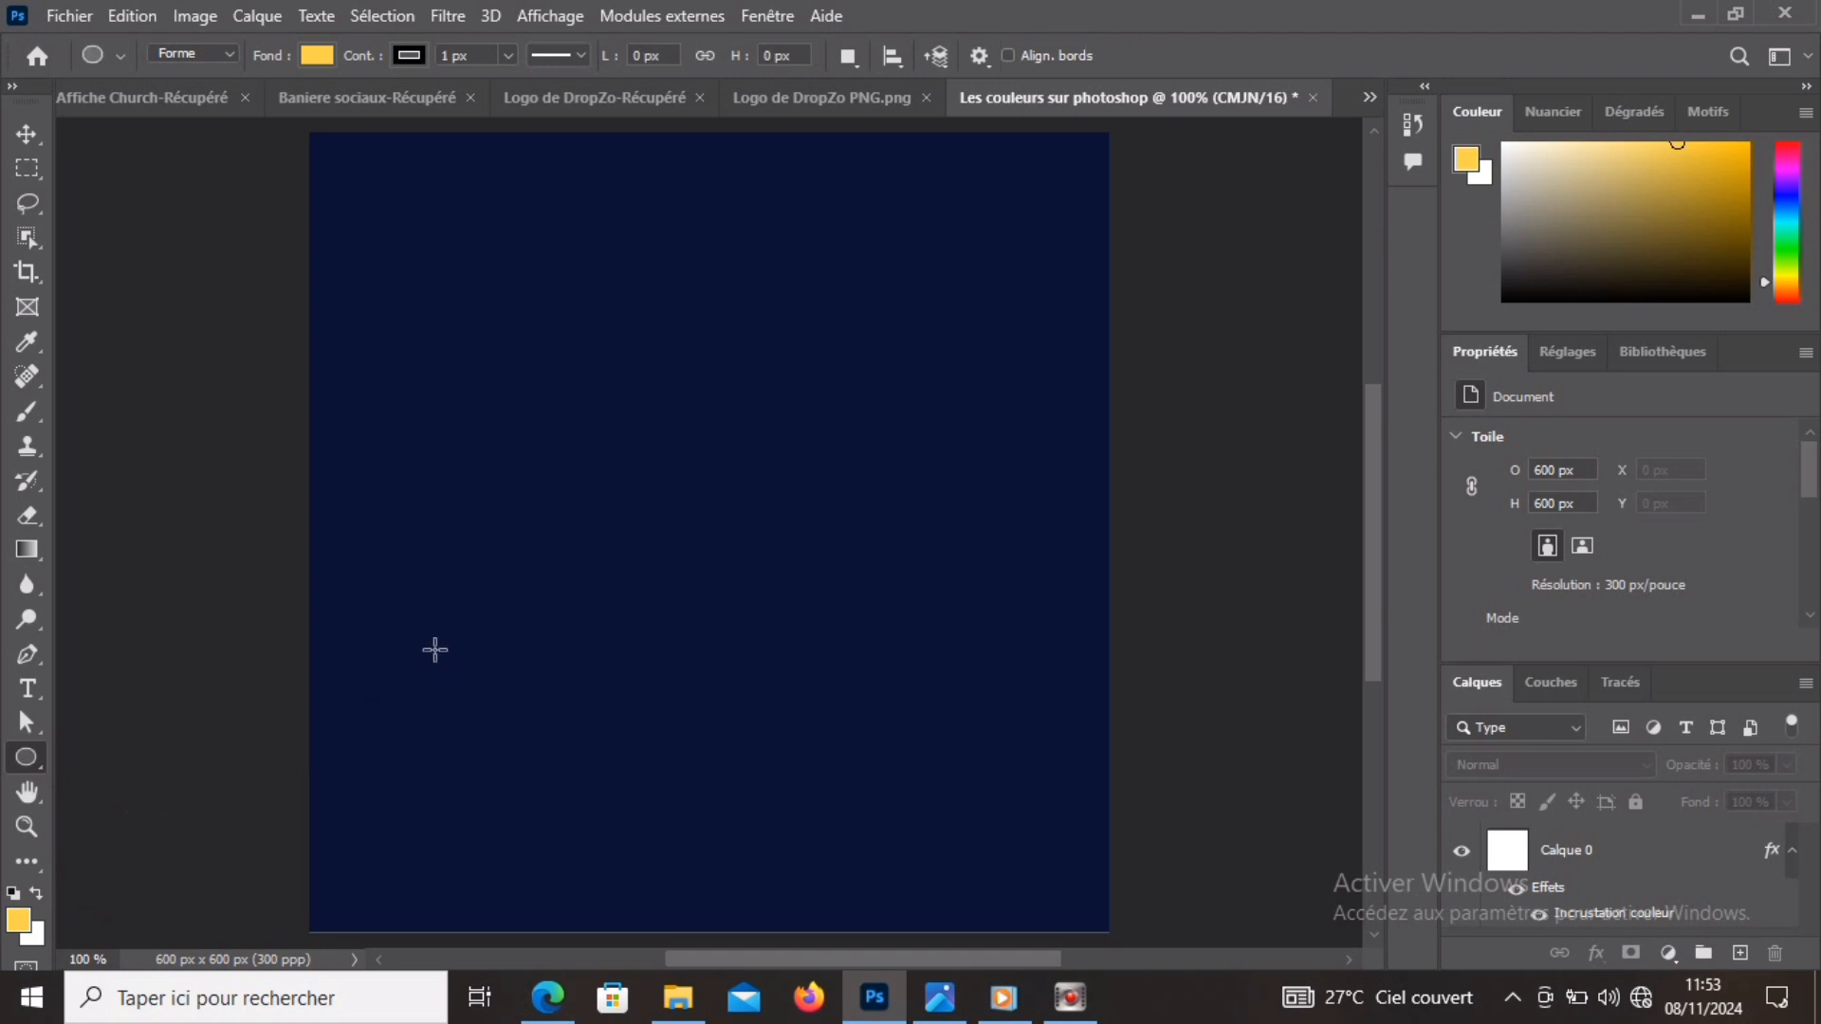
{"action": "left_click_drag", "start_coordinate": [439, 597], "coordinate": [739, 911]}
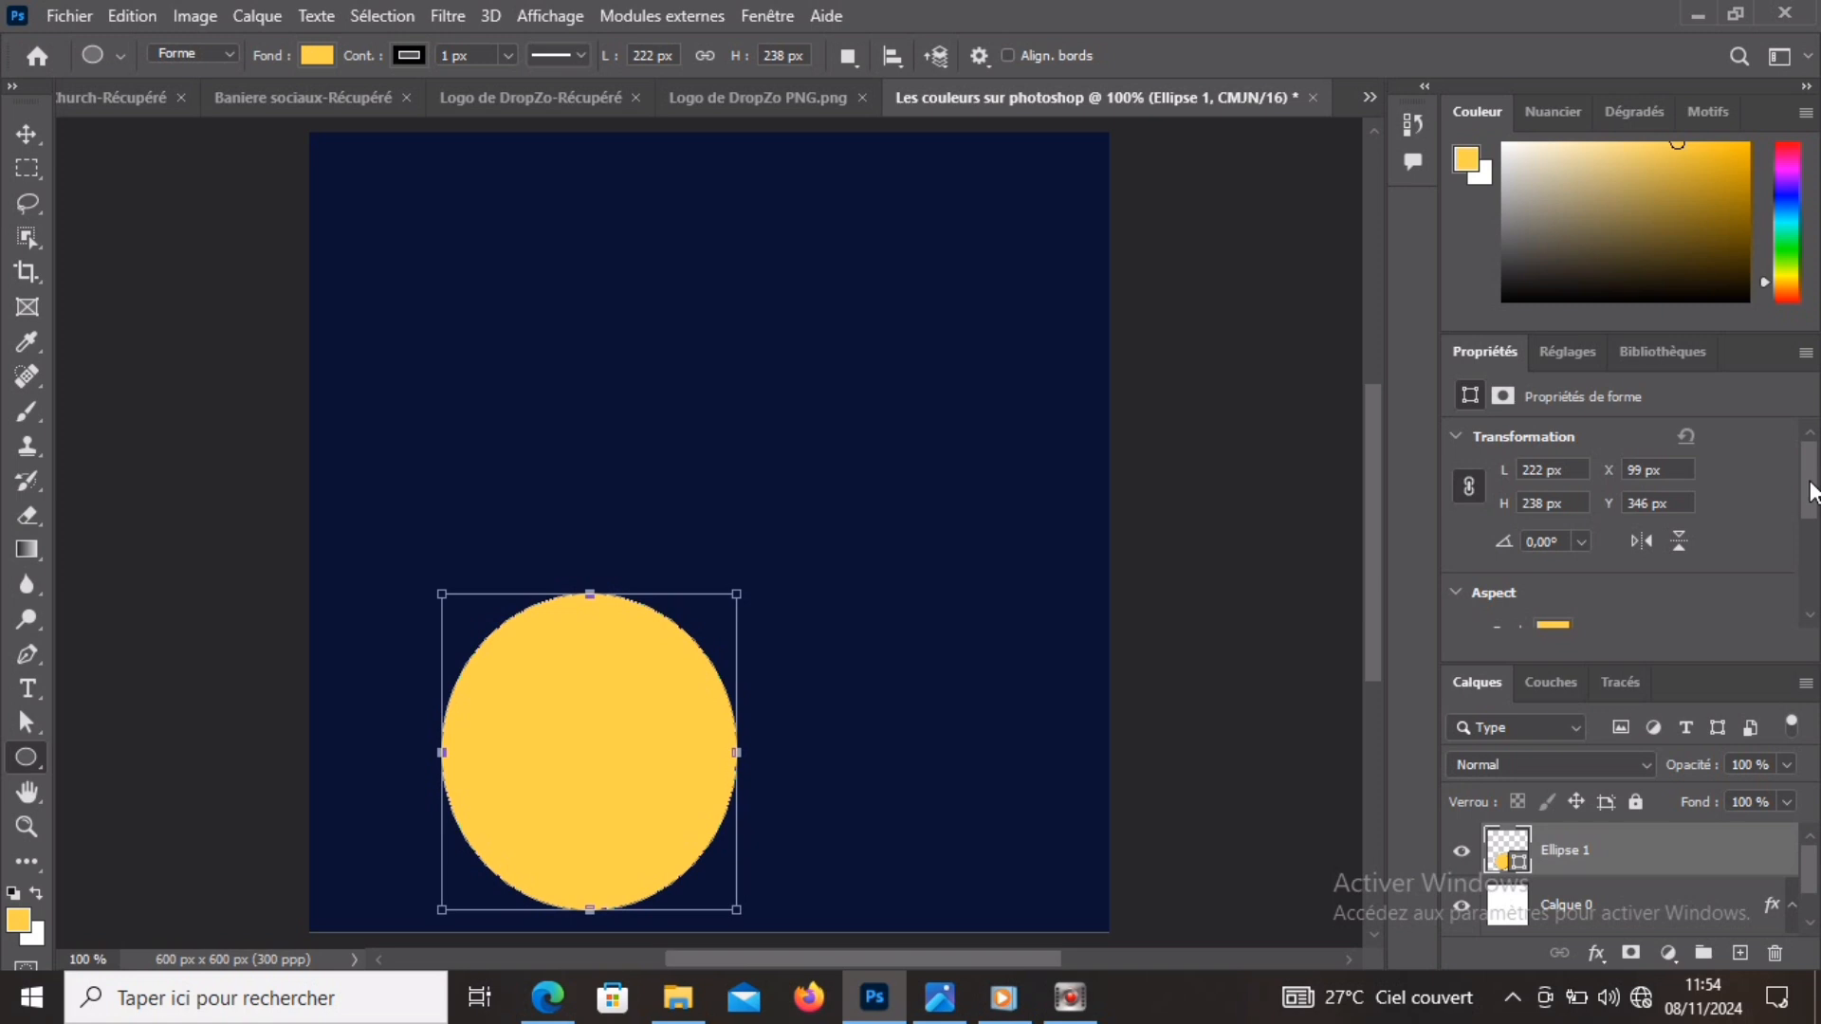
Set the ellipse's fill (Fond) to green and its outline (Contour) to yellow, using the recently used colours.
{"action": "left_click_drag", "start_coordinate": [1812, 490], "coordinate": [1809, 569]}
{"action": "left_click", "coordinate": [1556, 501]}
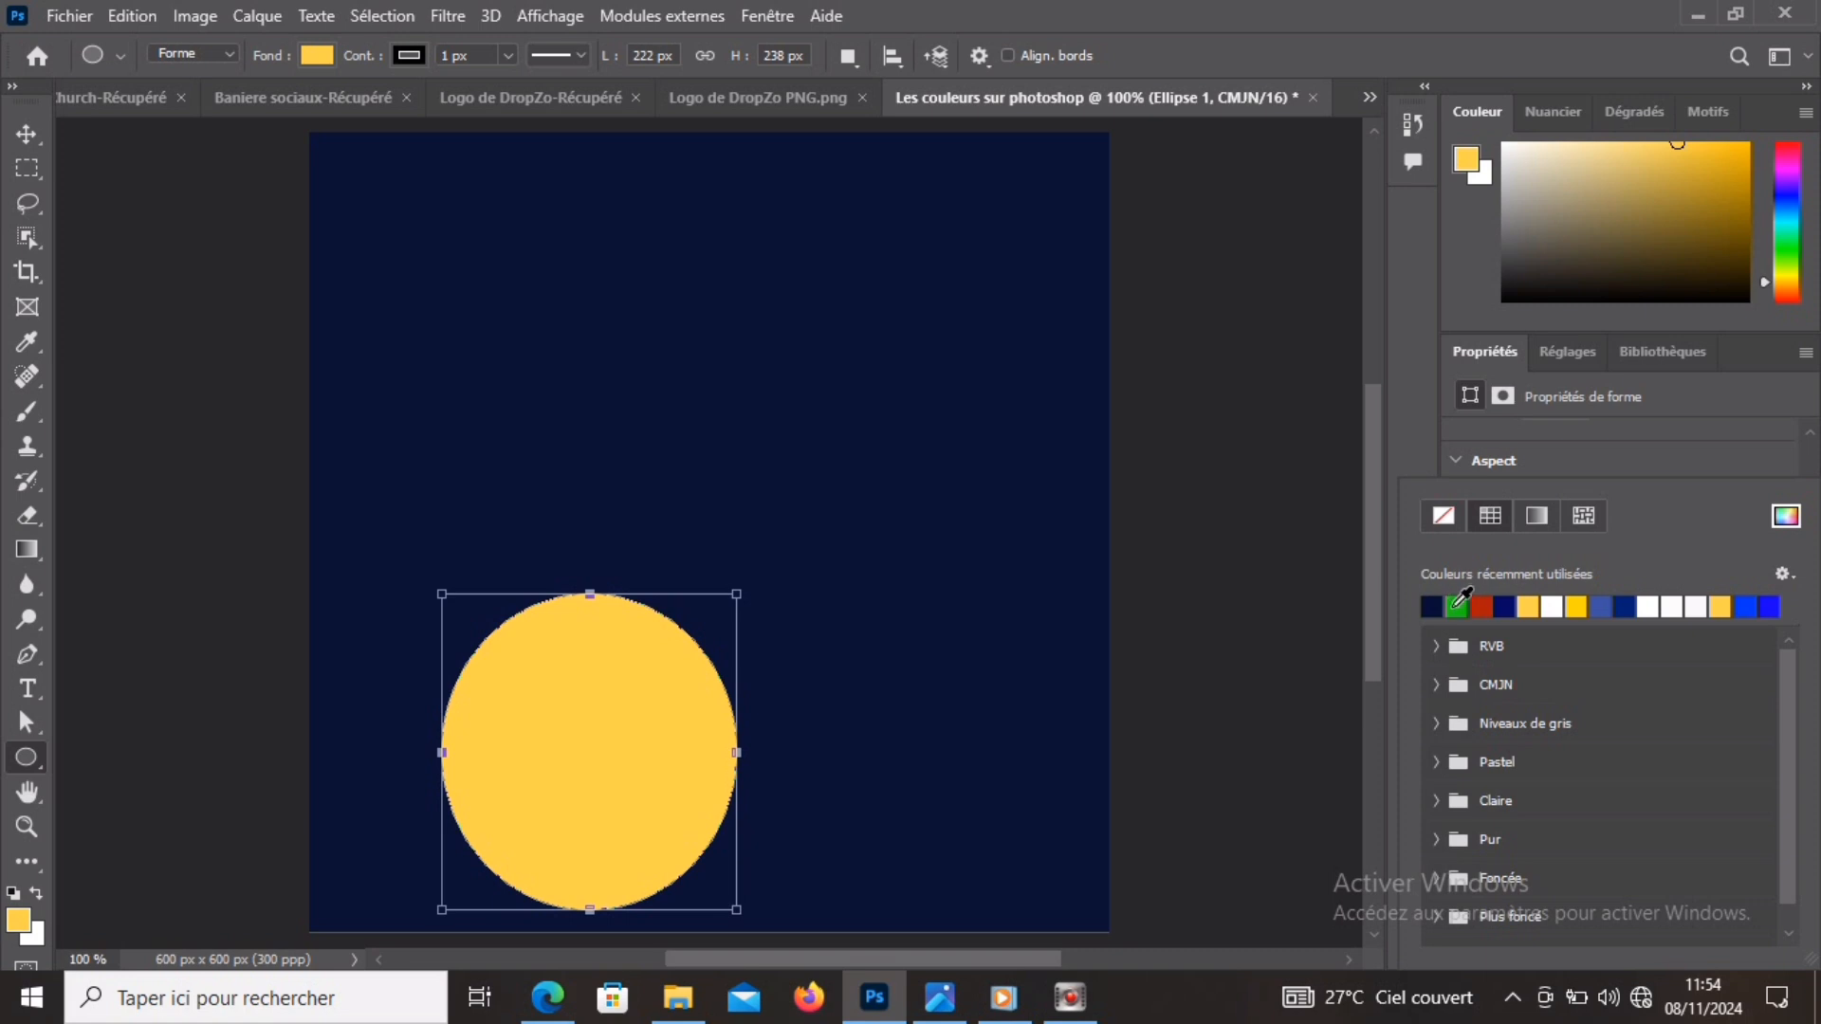
{"action": "left_click", "coordinate": [1458, 604]}
{"action": "left_click", "coordinate": [1413, 442]}
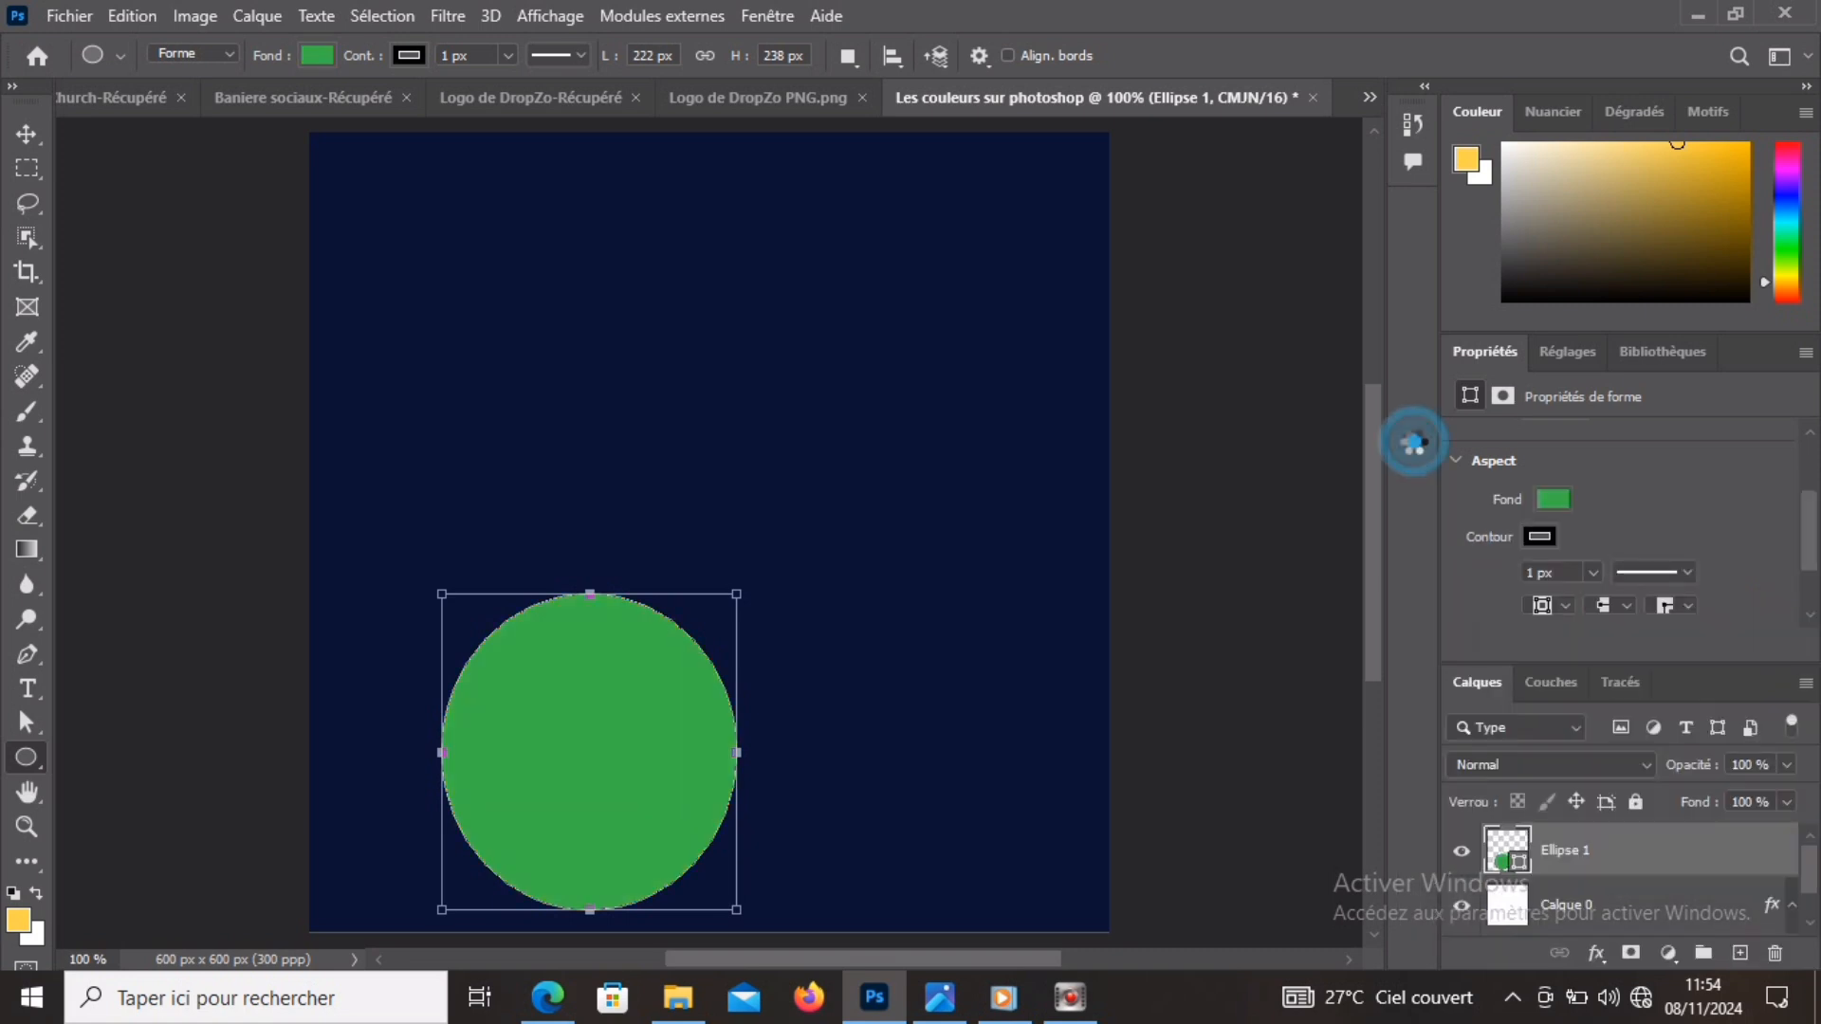
{"action": "left_click", "coordinate": [1539, 537]}
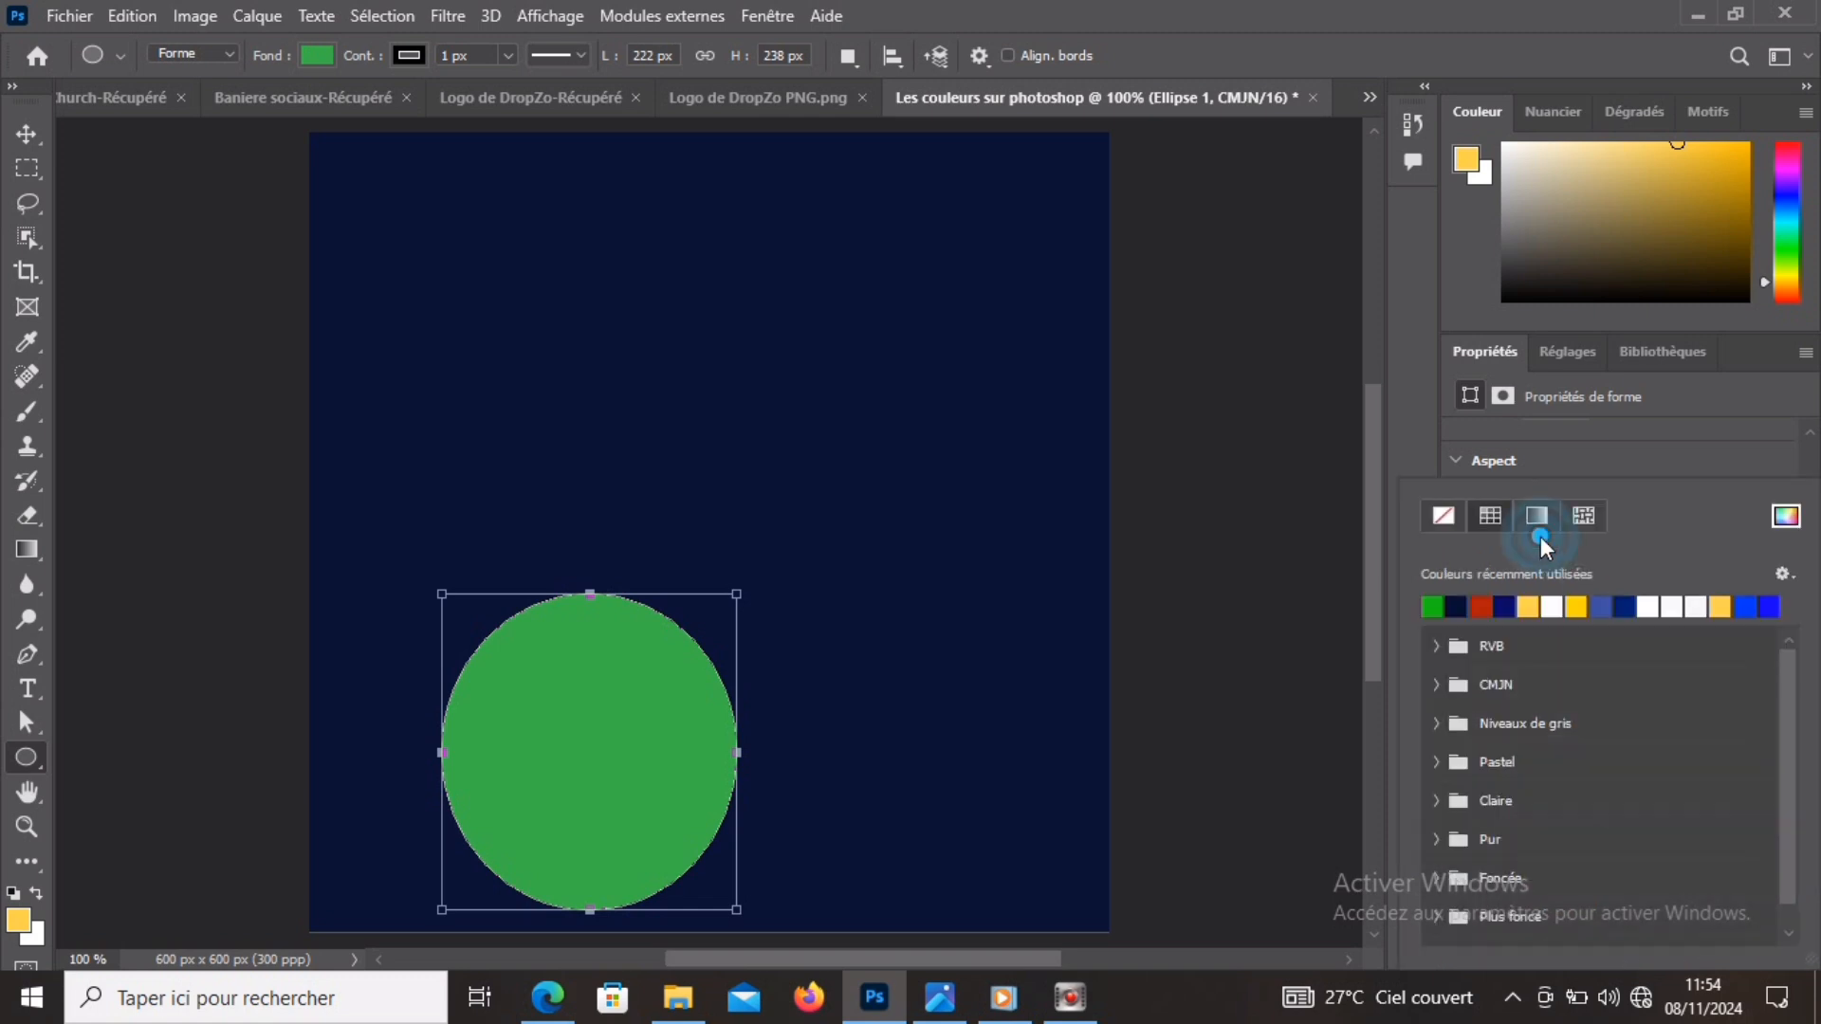
{"action": "left_click", "coordinate": [1576, 608]}
{"action": "left_click", "coordinate": [1415, 455]}
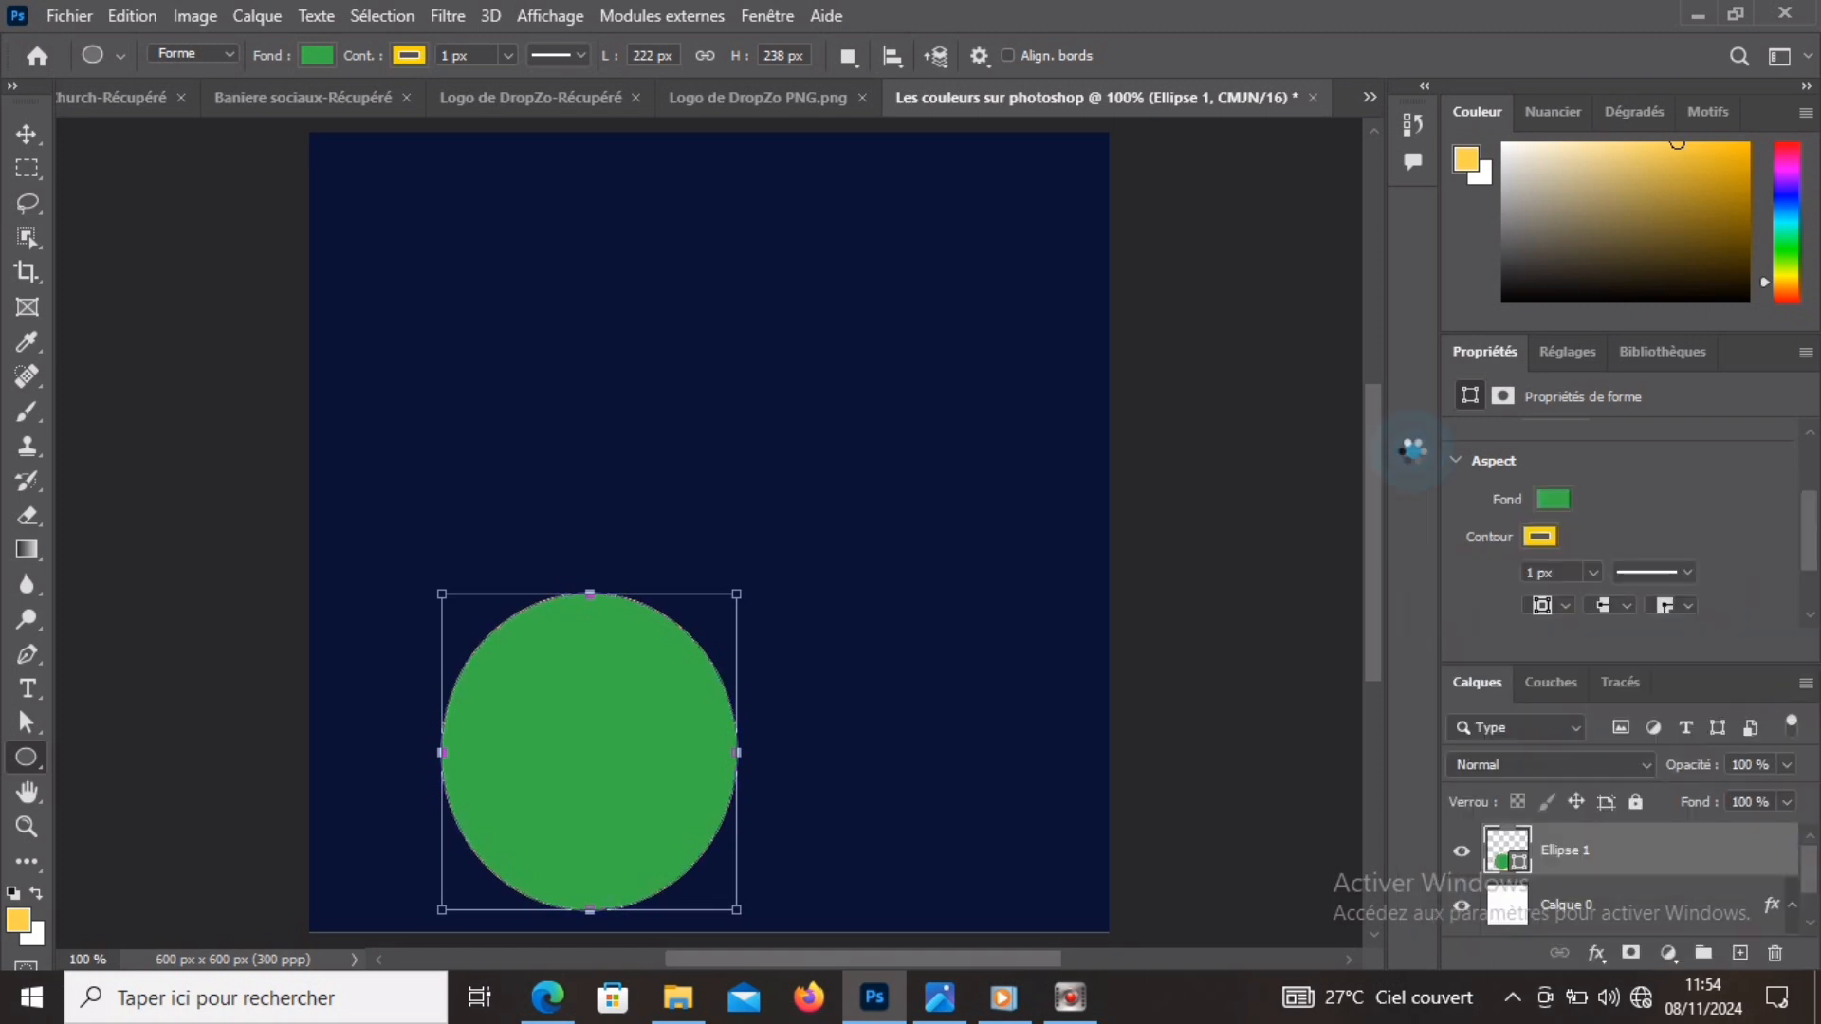
Set the ellipse's outline thickness to 5 px and select the background layer Calque 0 with the Move tool.
{"action": "key", "text": "ctrl+plus"}
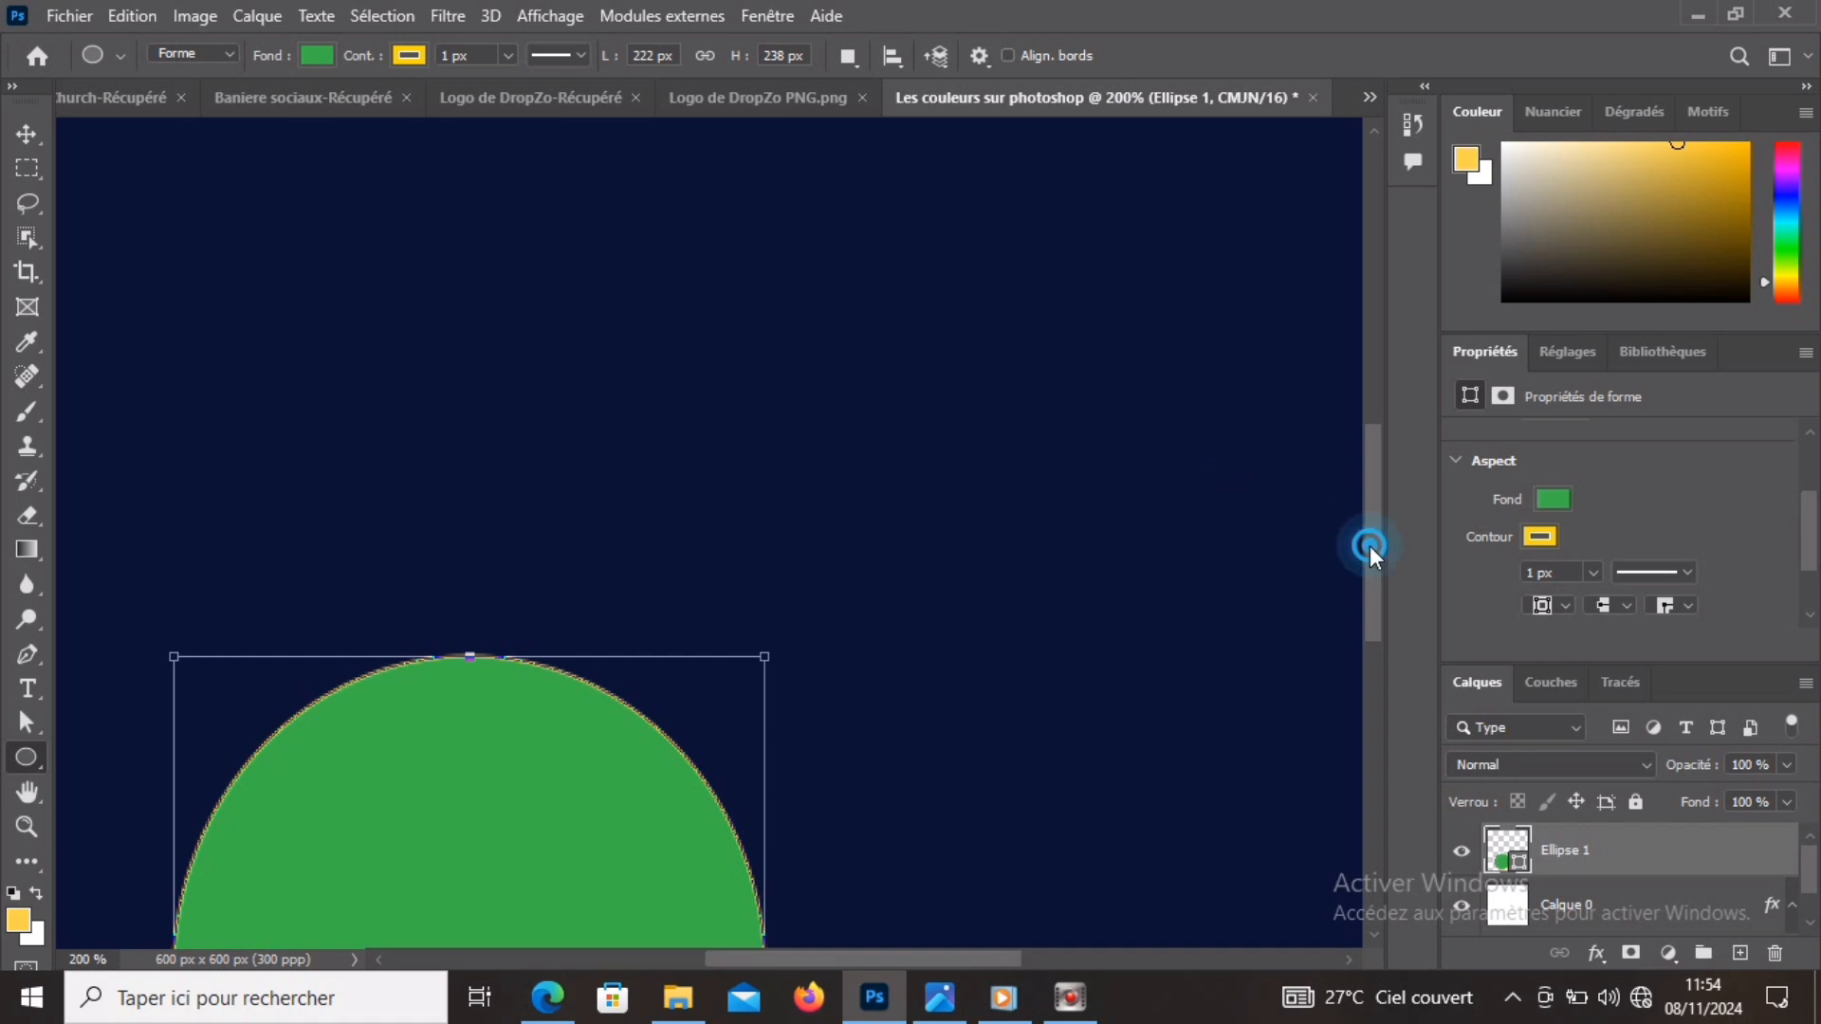
{"action": "left_click_drag", "start_coordinate": [1369, 547], "coordinate": [1364, 622]}
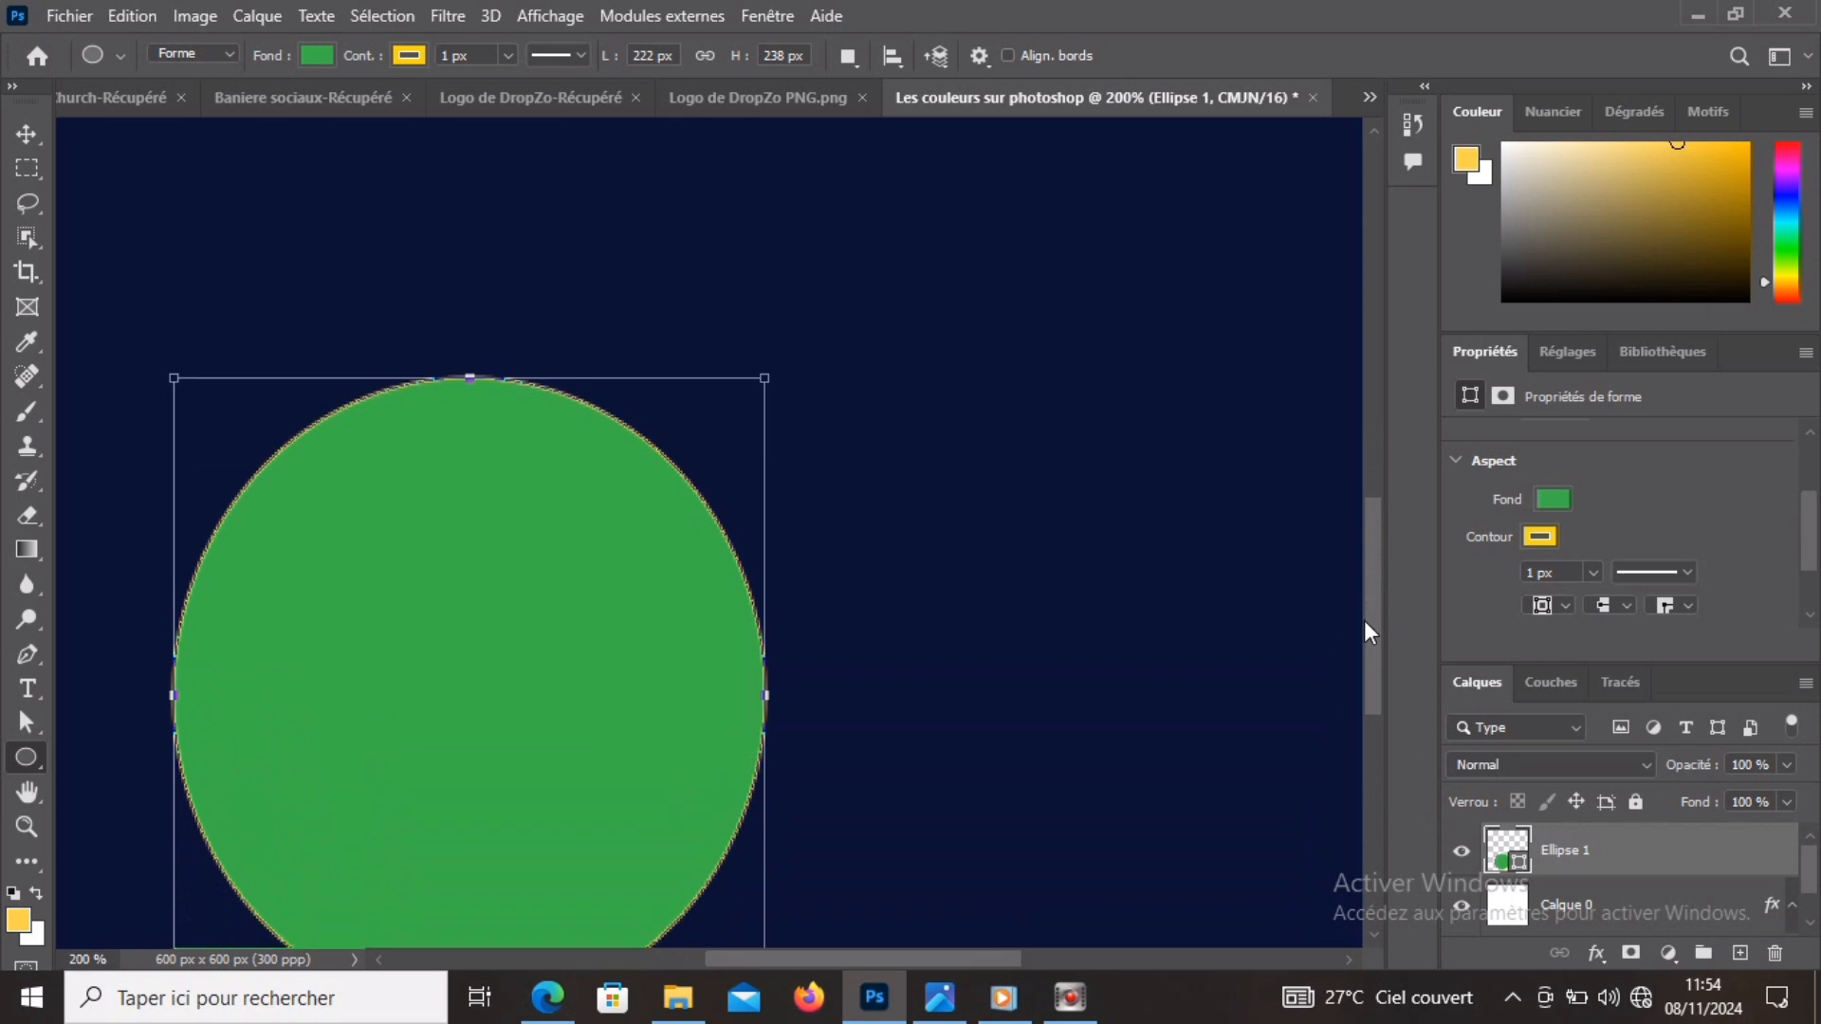
{"action": "left_click", "coordinate": [1531, 571]}
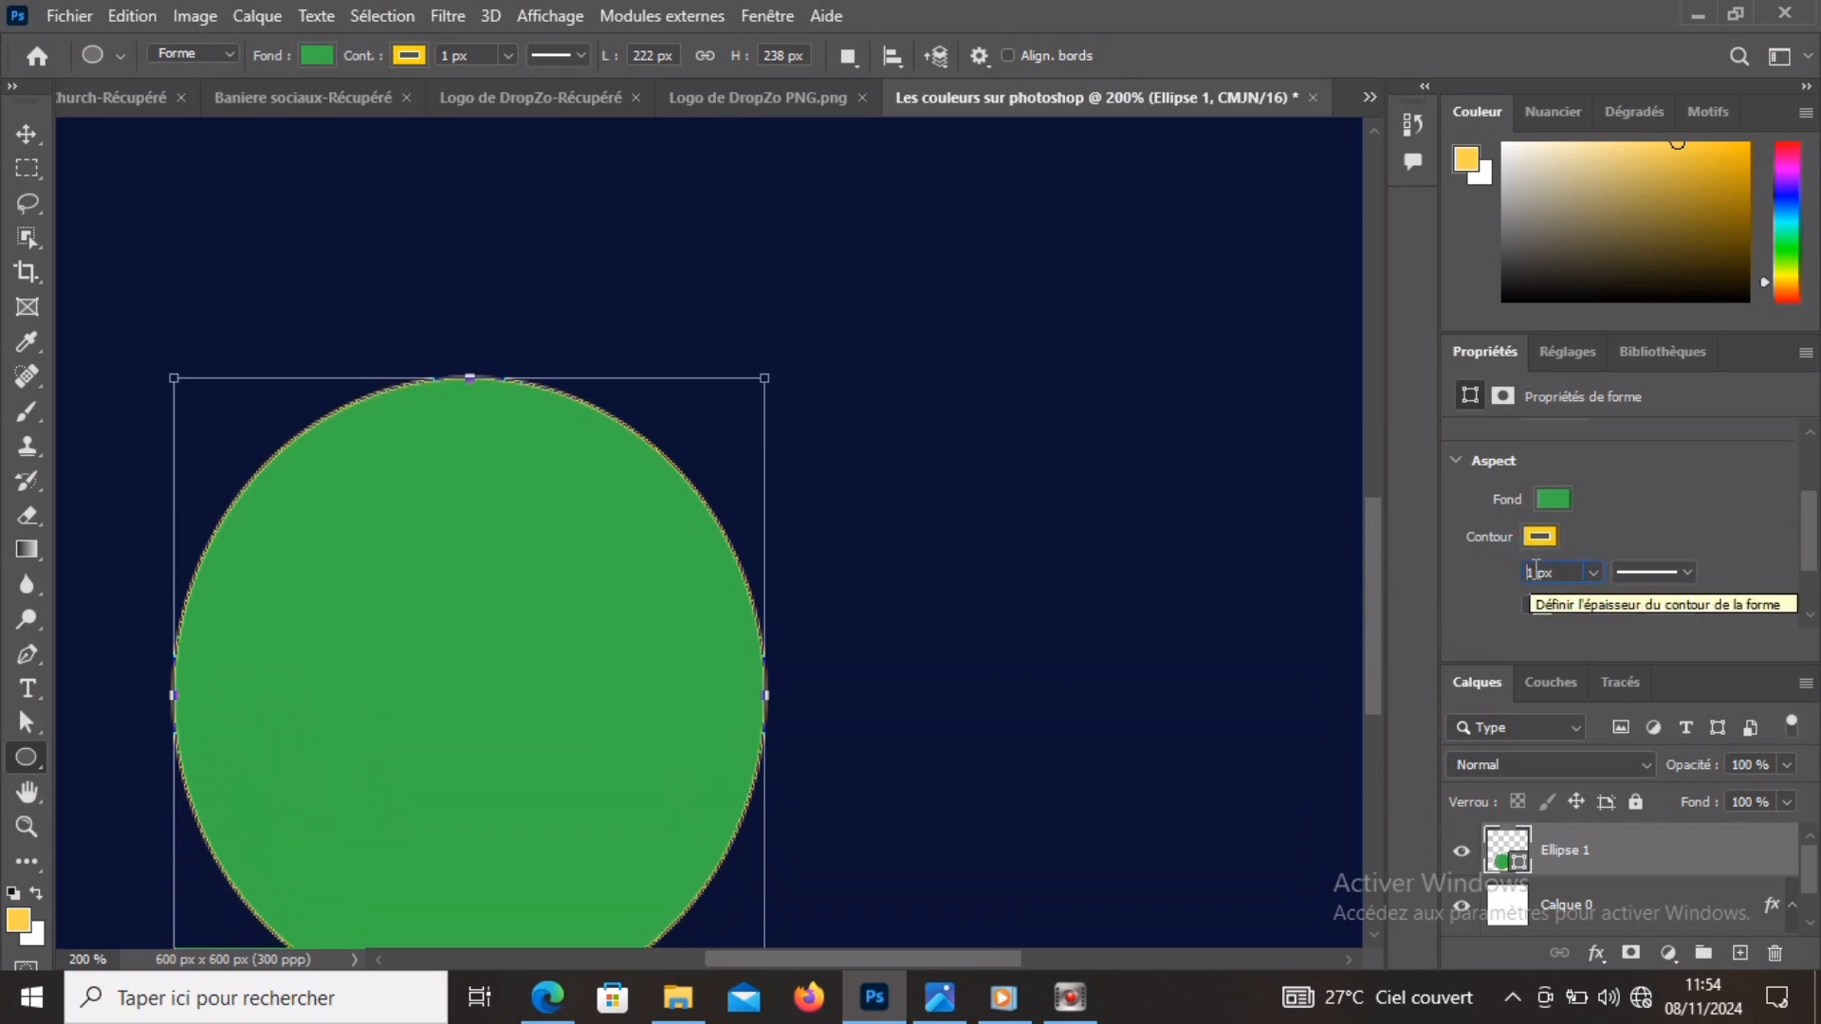
{"action": "left_click", "coordinate": [1536, 570]}
{"action": "key", "text": "BackSpace"}
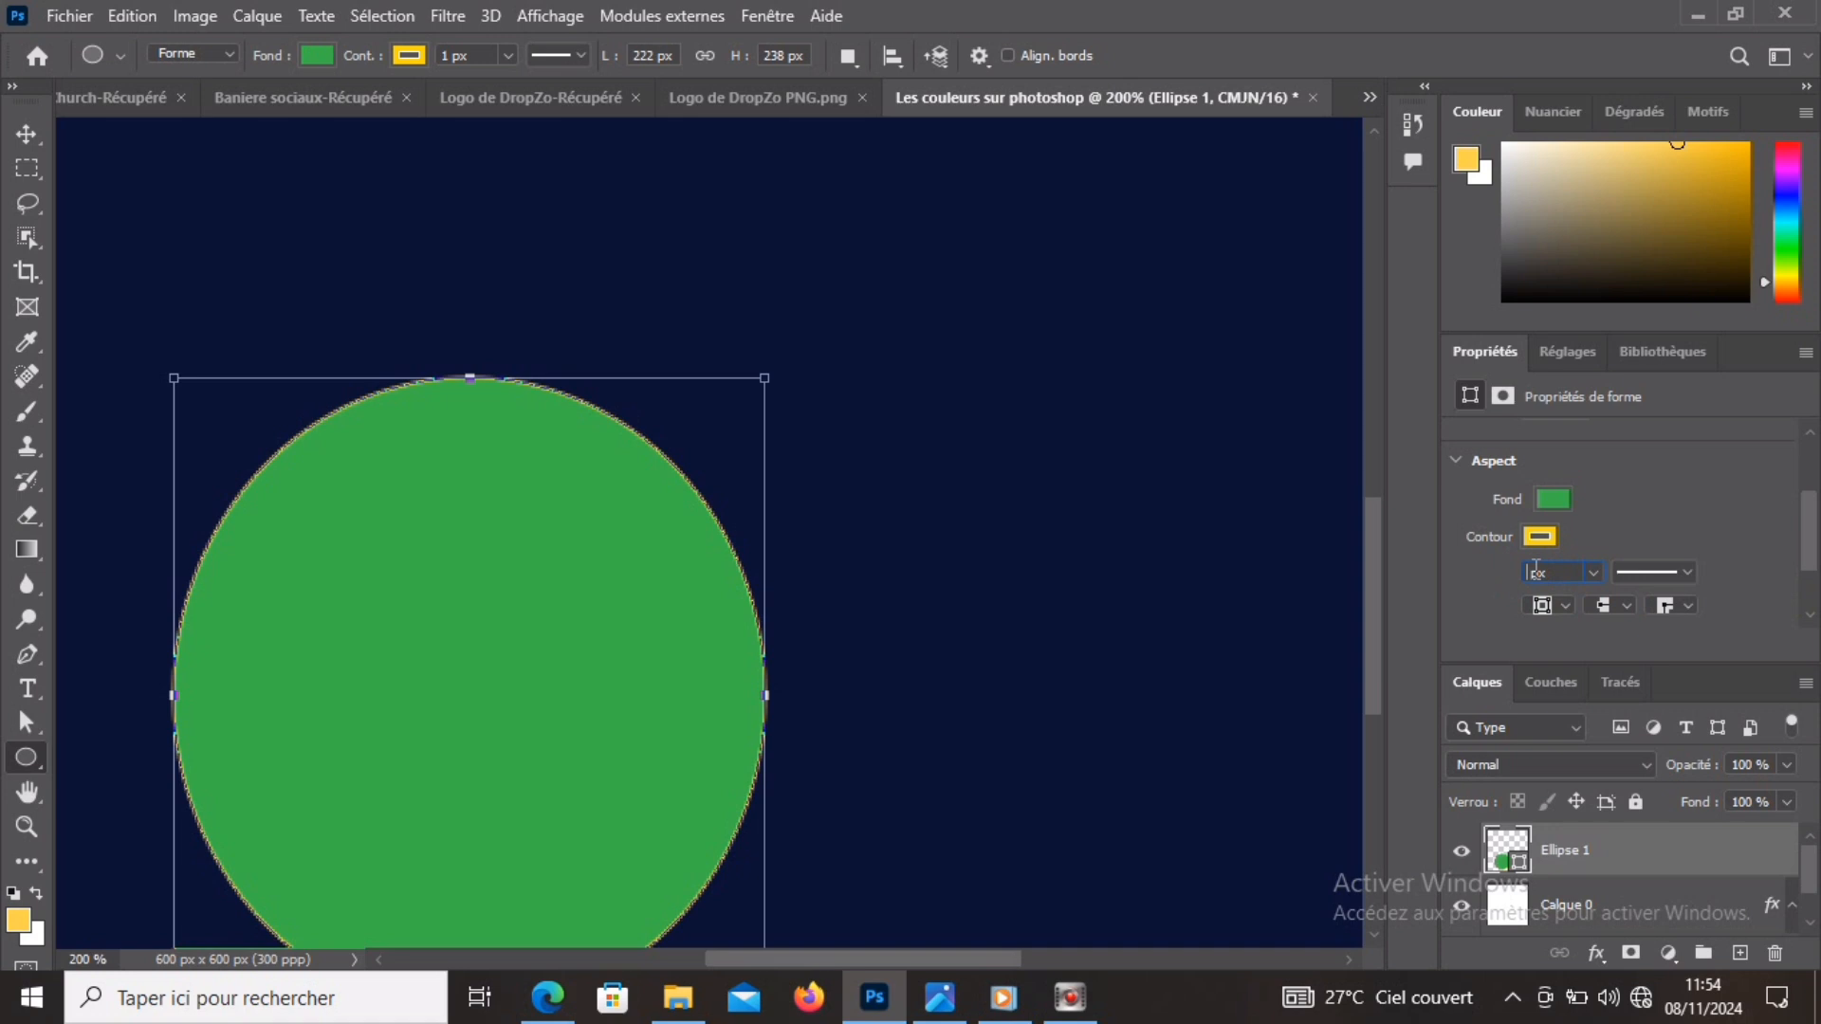
{"action": "type", "text": "5"}
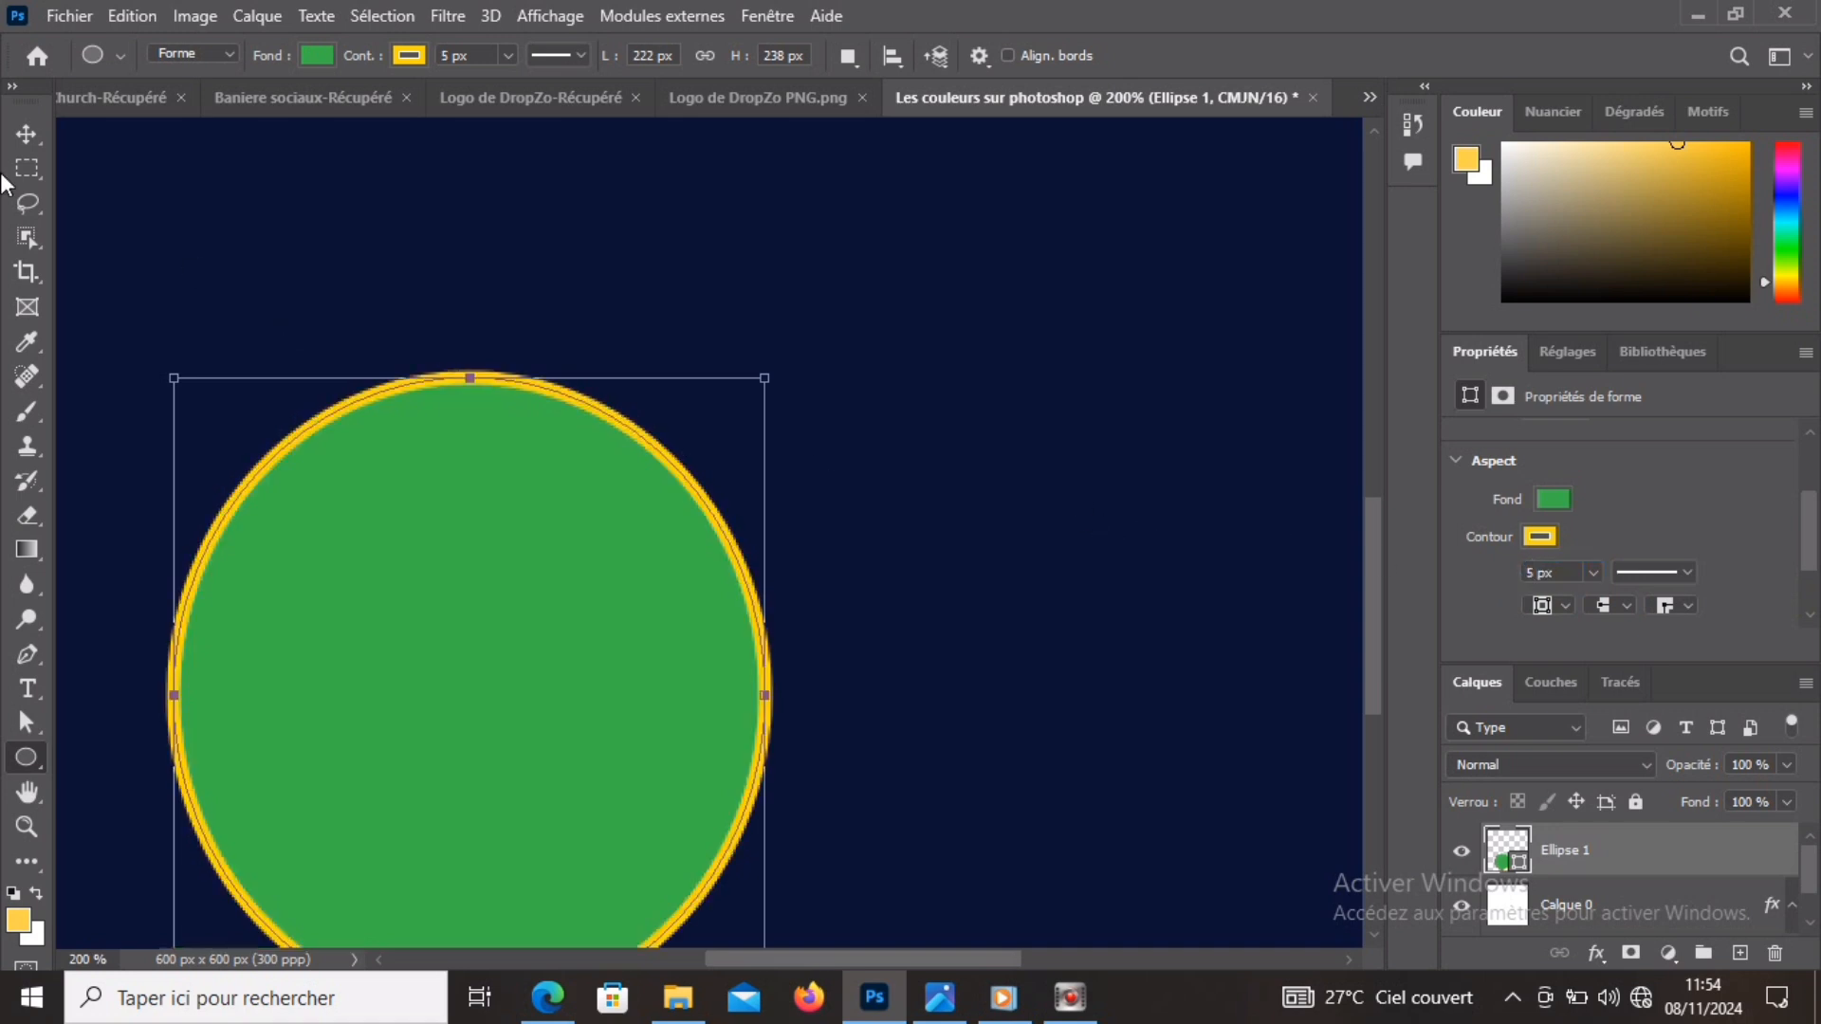
{"action": "left_click", "coordinate": [38, 135]}
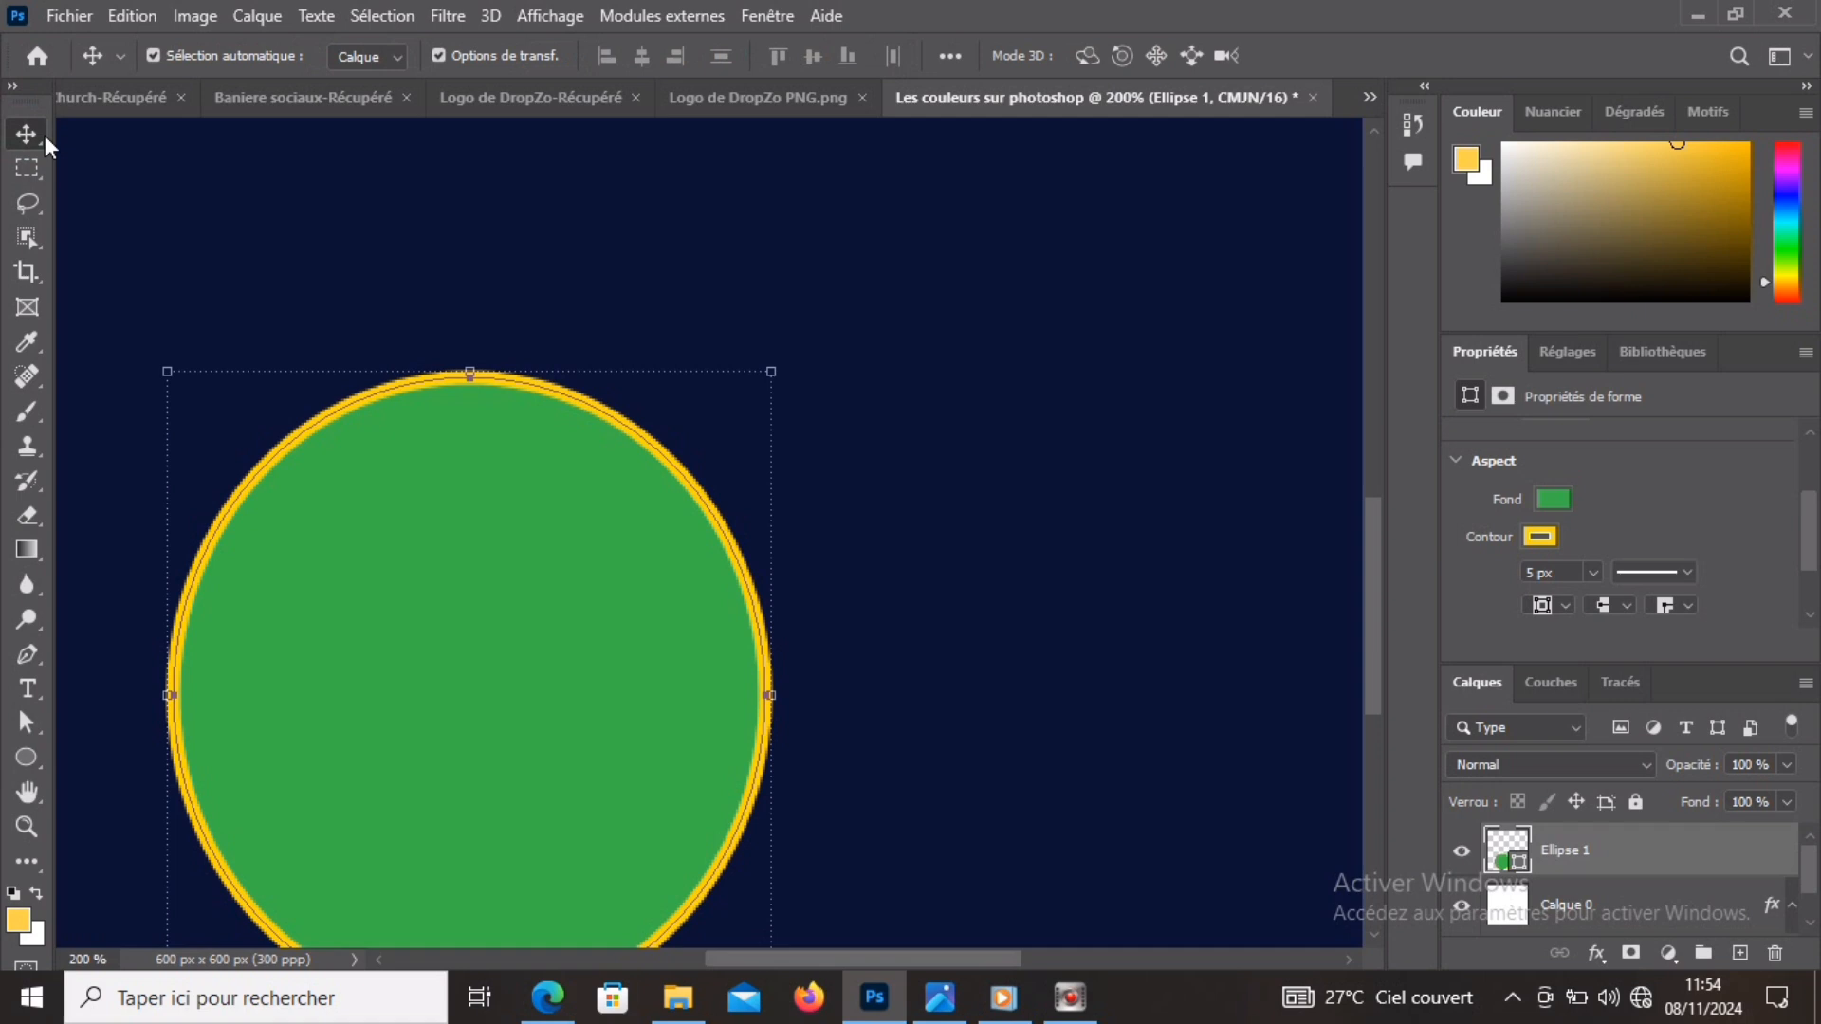
{"action": "left_click", "coordinate": [848, 521]}
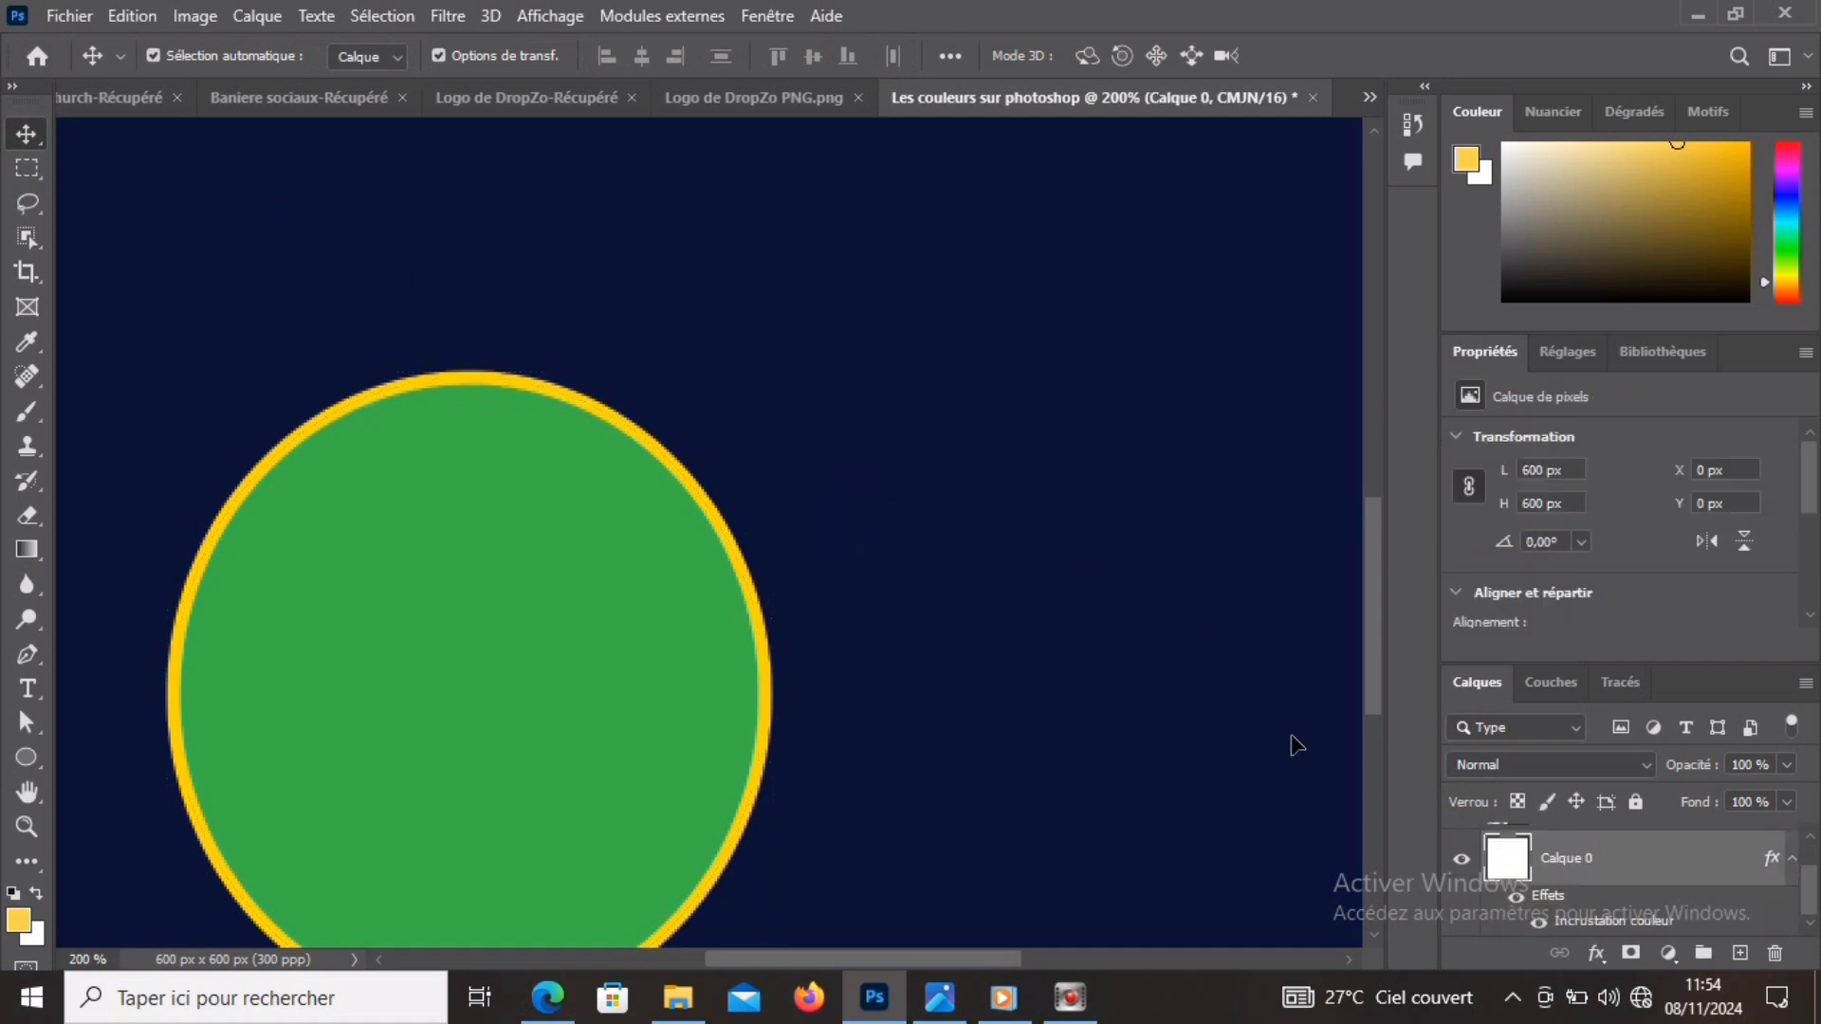
{"action": "mouse_move", "coordinate": [1368, 683]}
{"action": "left_mouse_down"}
{"action": "mouse_move", "coordinate": [1364, 748]}
{"action": "mouse_move", "coordinate": [1350, 662]}
{"action": "left_mouse_up"}
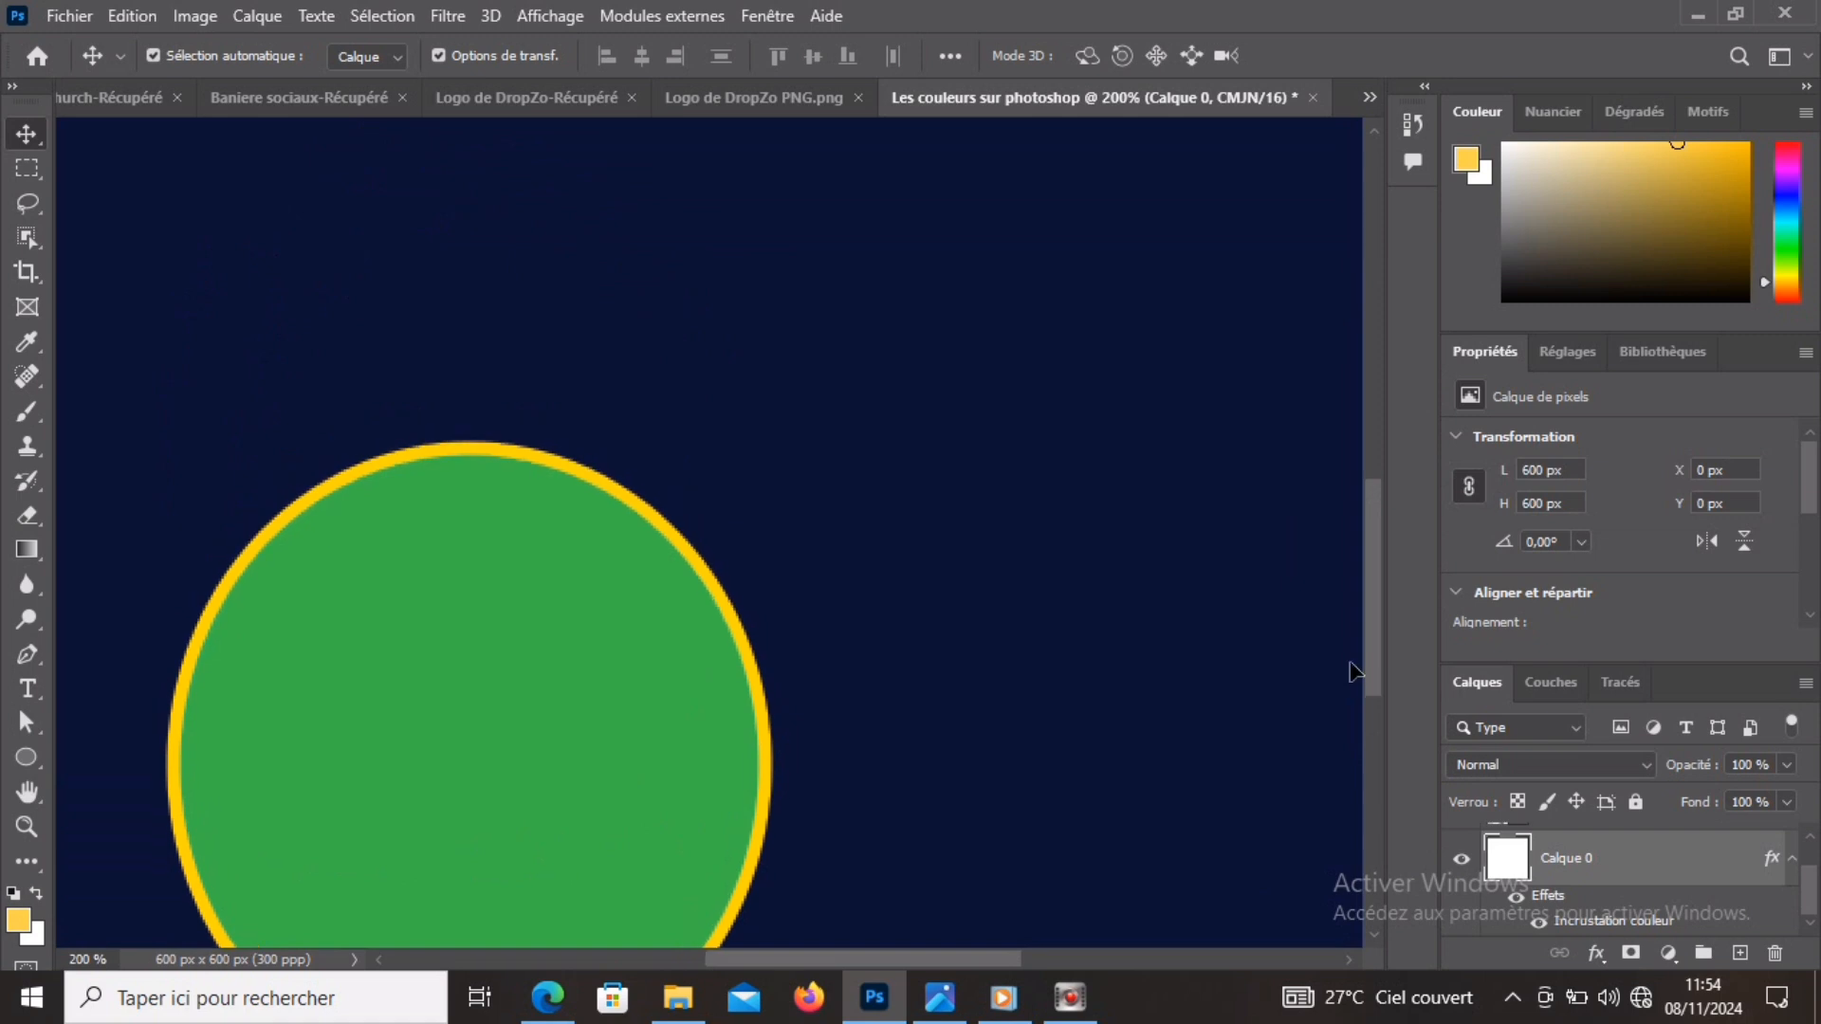